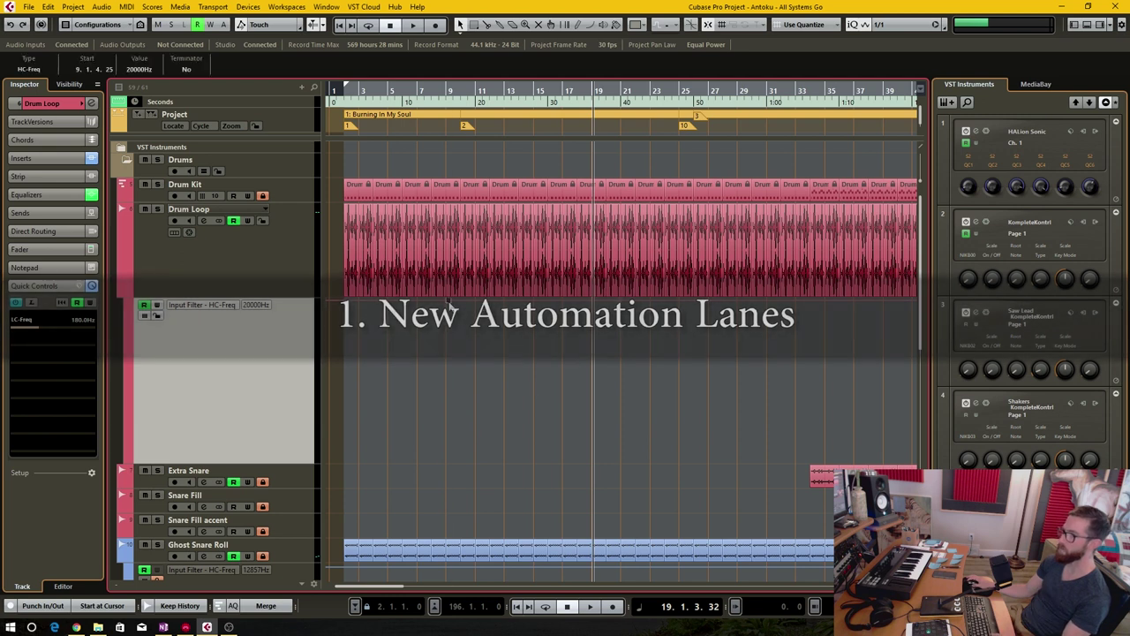
- Add points to the Drum Loop's HC-Freq automation at bars 9, 13, 17, 22 and 25, dipping to about 2541 Hz and rising to 5136 Hz
click(447, 301)
click(548, 309)
drag(548, 309, 576, 362)
drag(514, 328, 503, 362)
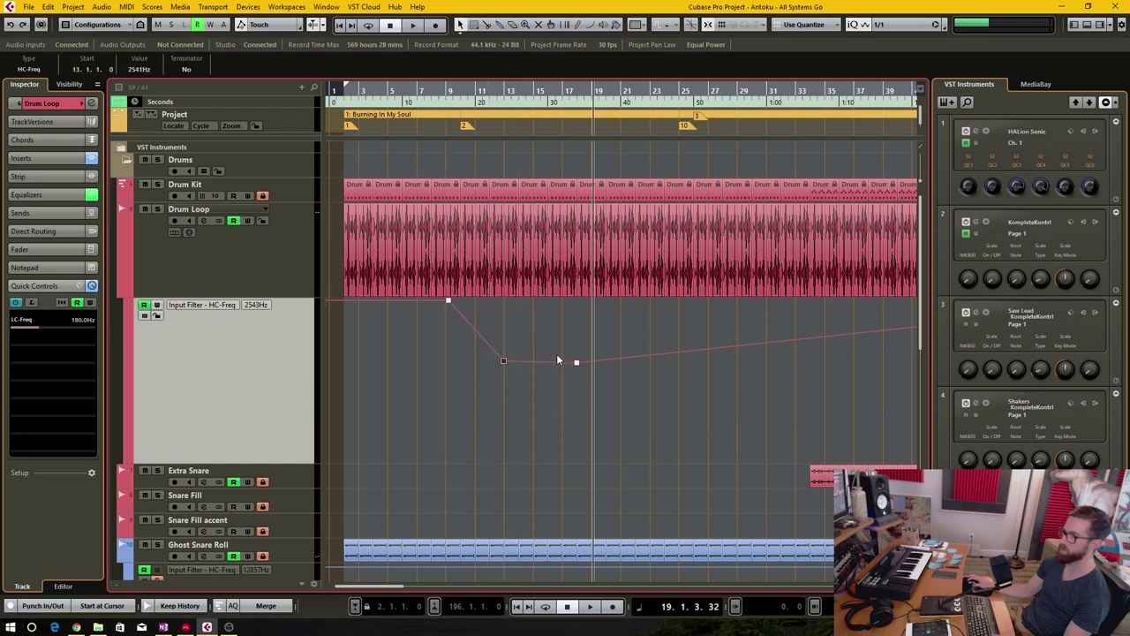
mouse_move(657, 362)
mouse_down()
mouse_move(636, 375)
mouse_move(635, 361)
mouse_up()
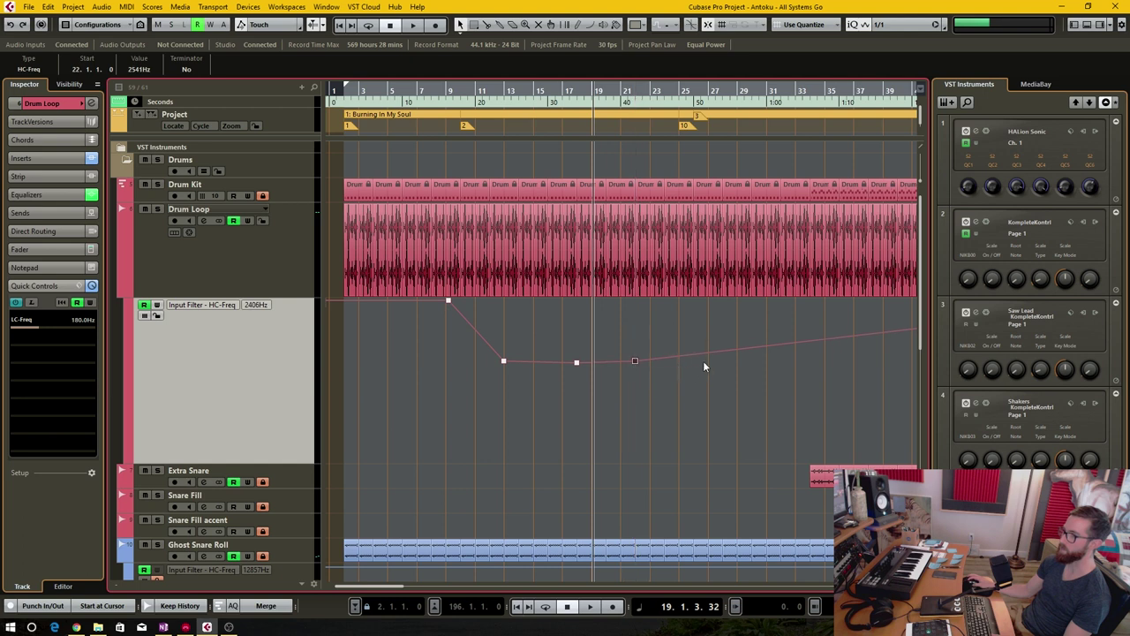
drag(719, 353, 678, 343)
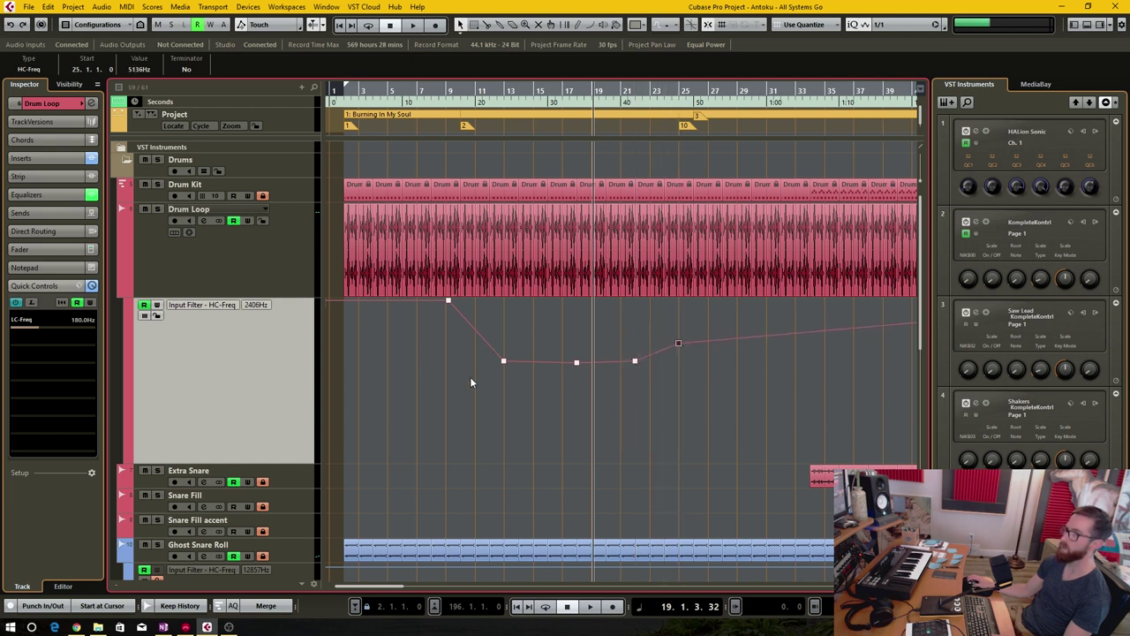
- Draw a freehand dip in the HC-Freq automation from about bar 10 to bar 22 with the Draw tool
right_click(470, 381)
click(606, 381)
mouse_move(472, 326)
mouse_down()
mouse_move(593, 378)
mouse_move(642, 355)
mouse_up()
- Draw a steepening downward curve in the HC-Freq automation from bar 9 to about bar 19 with the Line tool, then restore the selection tool
right_click(515, 386)
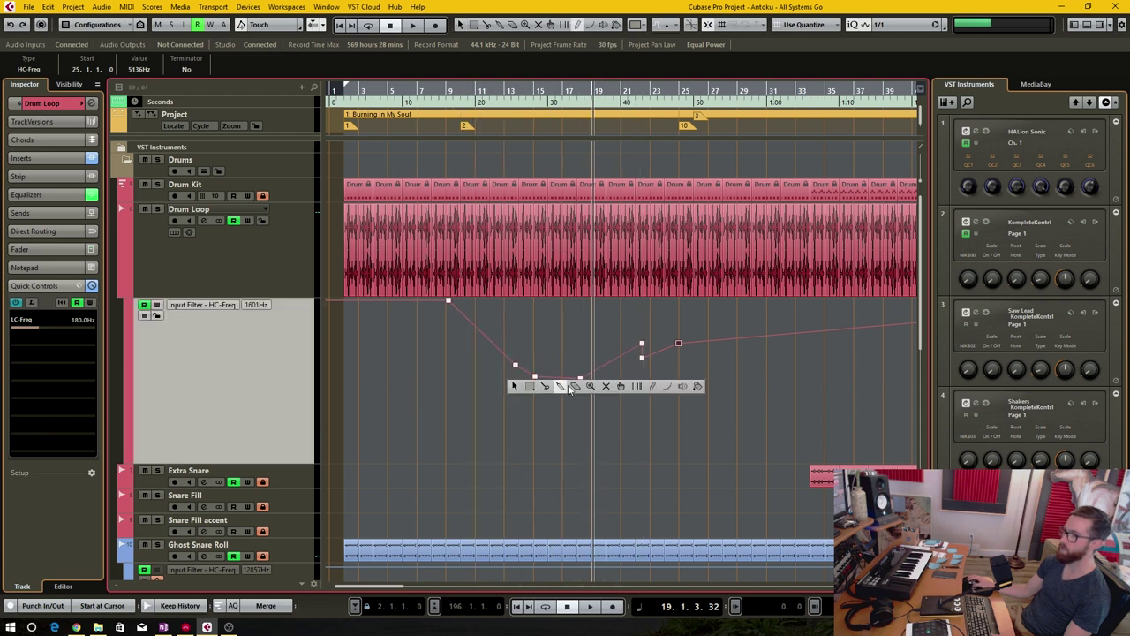
click(674, 387)
drag(448, 302, 590, 434)
key(1)
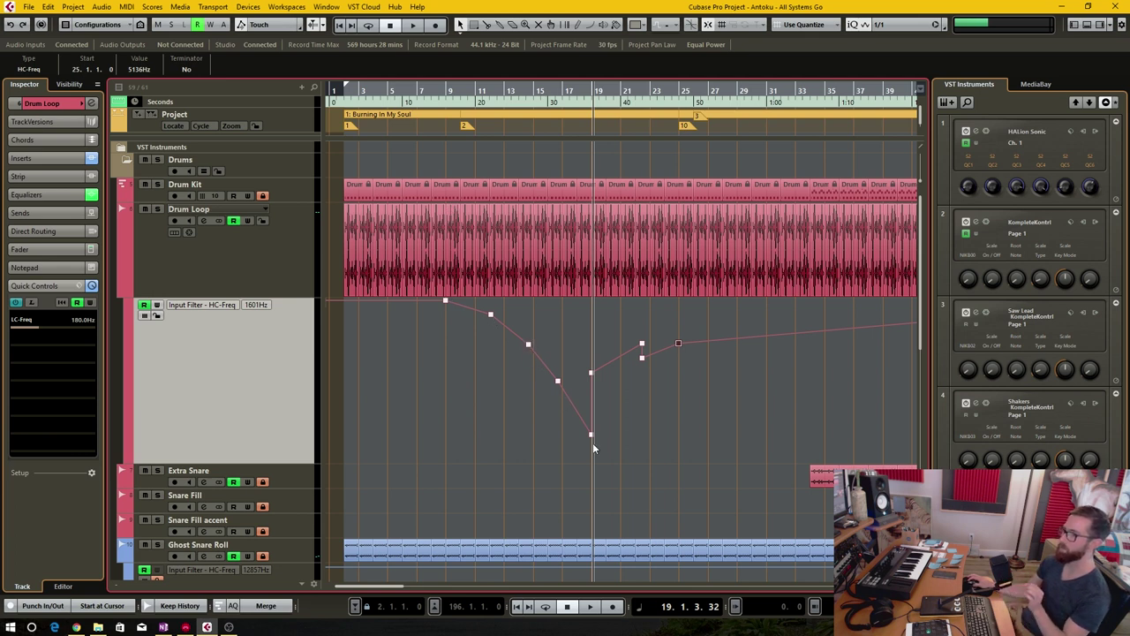
- Switch to Bitwig Studio and add volume automation points on the Tambourine track before and just after bar 3
click(206, 626)
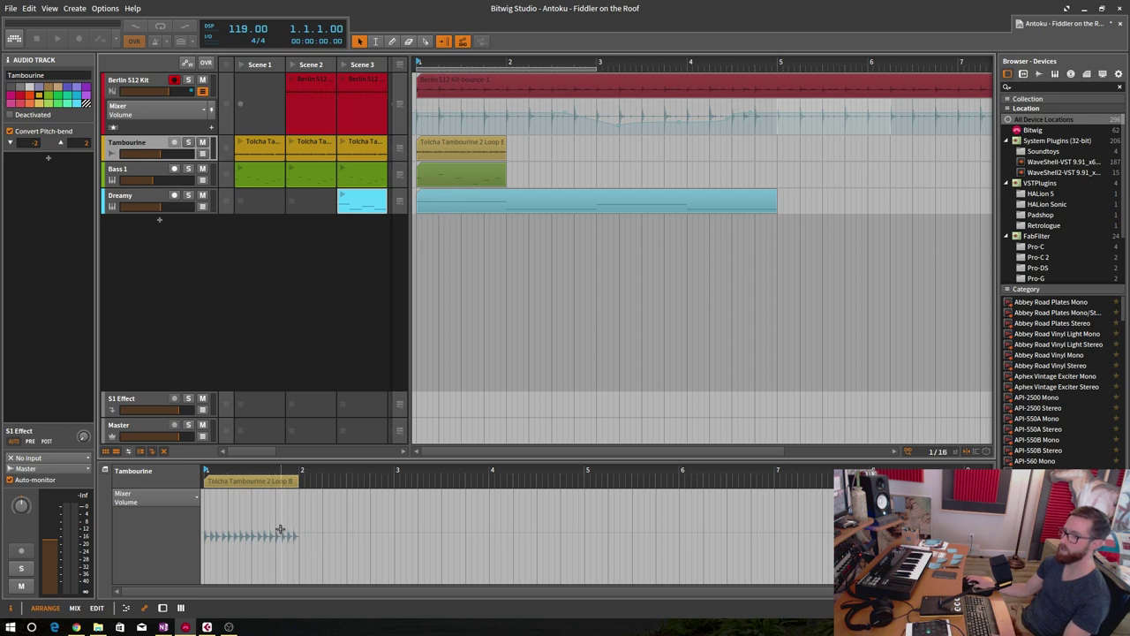
click(345, 536)
click(347, 533)
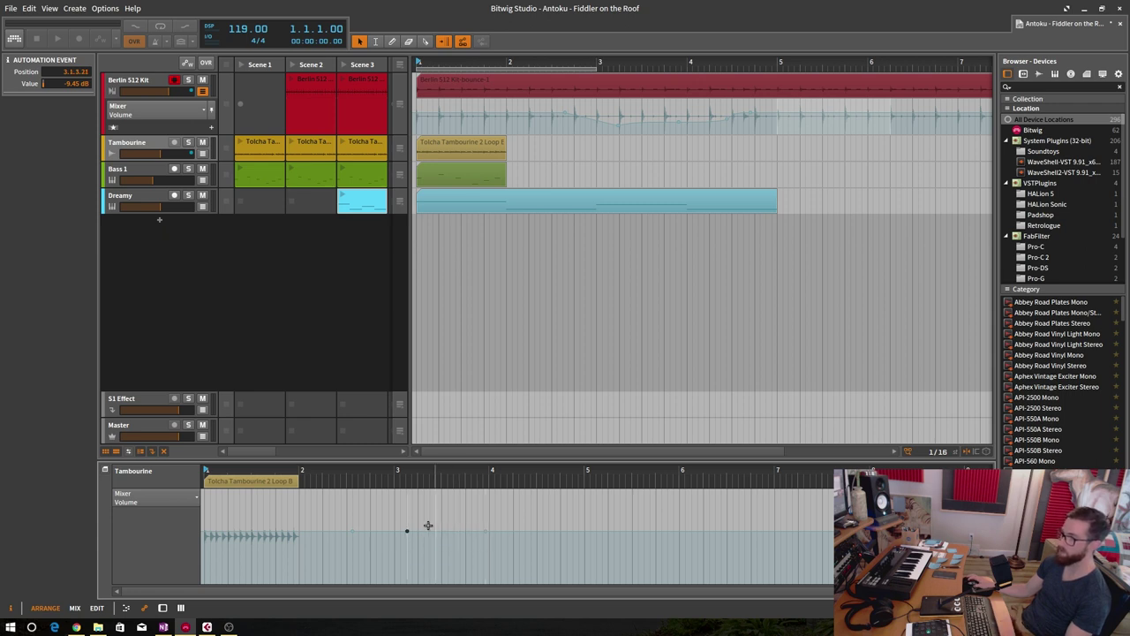
click(407, 533)
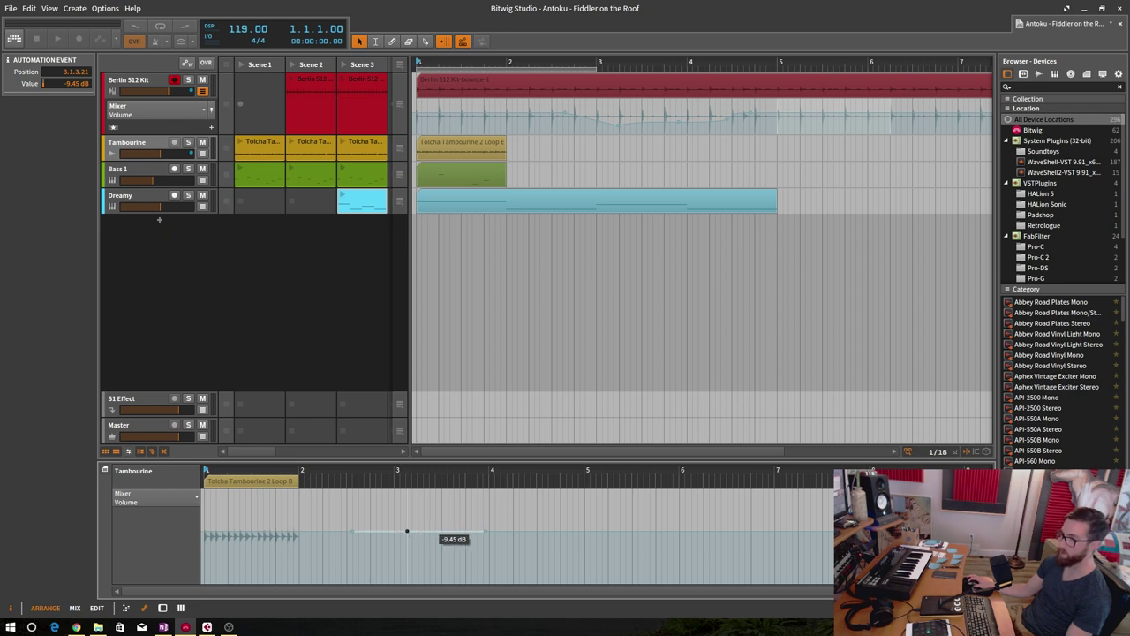
- Add a volume point midway between bars 4 and 5 and raise the segment between bars 3 and 4 to -1.91 dB
drag(431, 531, 432, 528)
click(541, 530)
drag(459, 532, 457, 514)
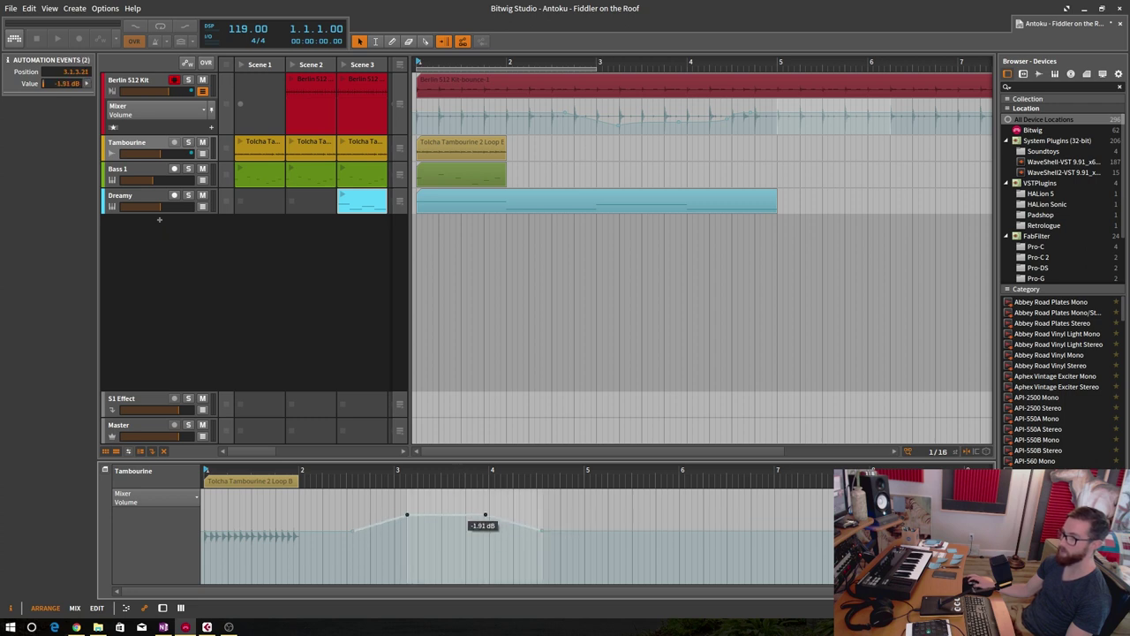
- Lower the outer levels of the Tambourine volume automation and shift the raised segment down and slightly later
click(483, 512)
drag(540, 512, 557, 547)
drag(393, 521, 459, 534)
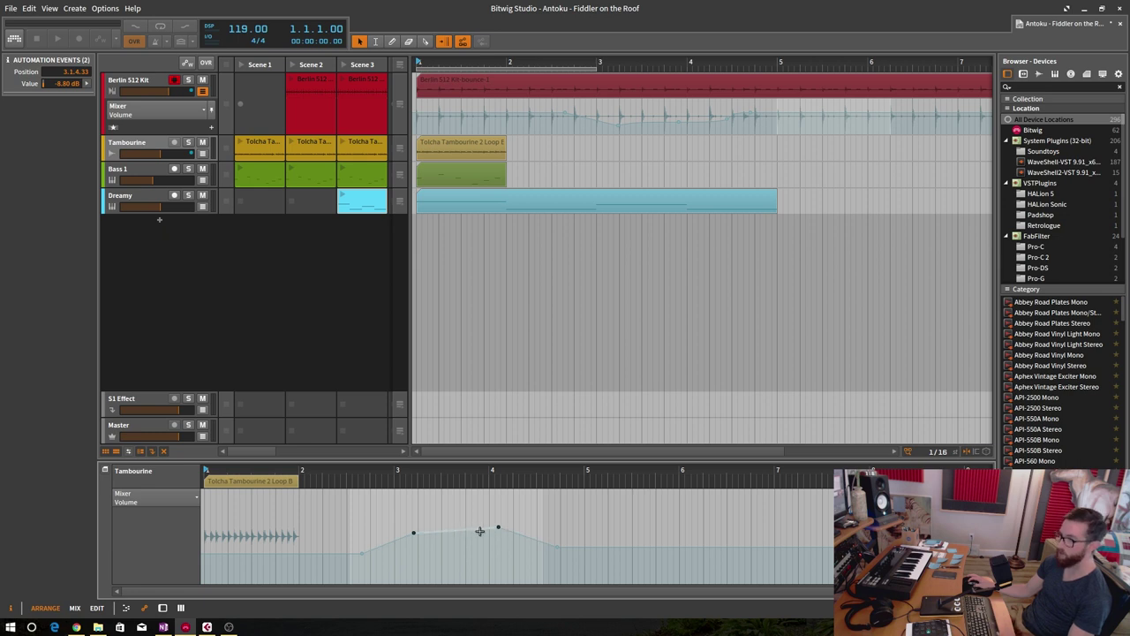
- Move the last Tambourine volume point to -52.0 dB at 4.3.4.00 and bend the falling segment into a curve
drag(562, 552, 553, 571)
drag(510, 531, 518, 540)
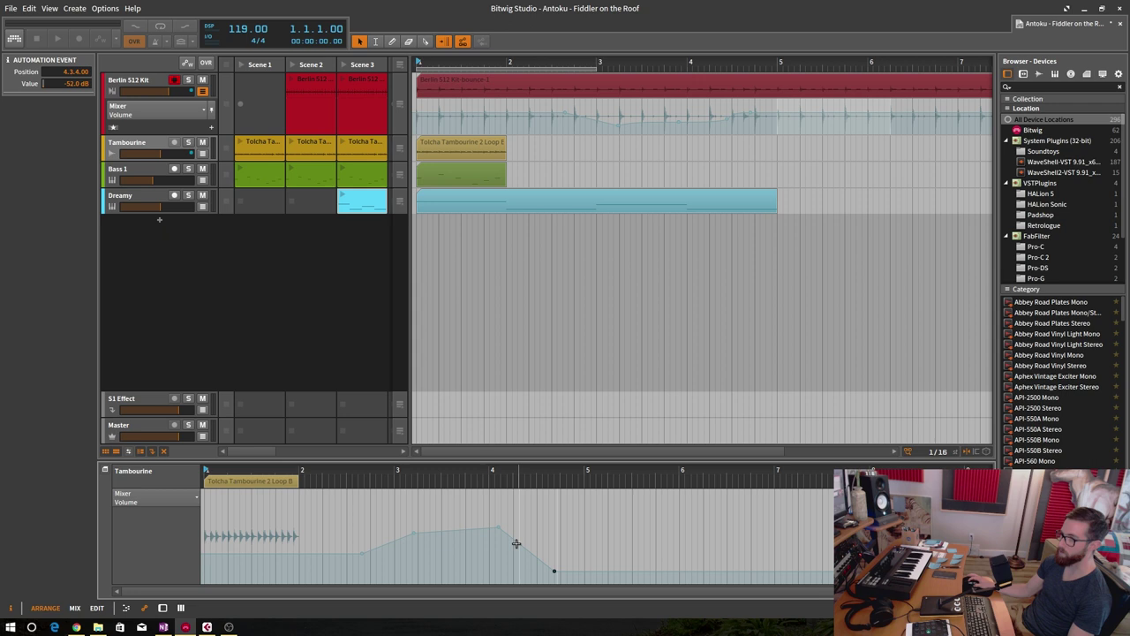
click(498, 527)
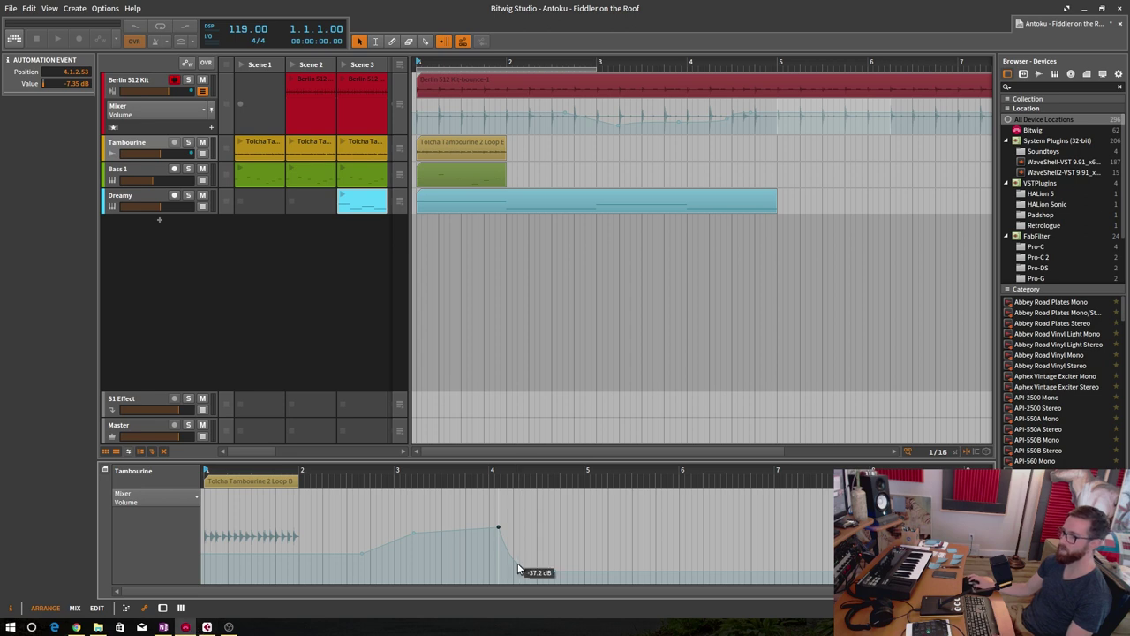
- Switch to Cubase and reposition points on the Drum Loop's descending HC-Freq curve, placing one at 13.2.1.59 and 8732 Hz
mouse_move(212, 627)
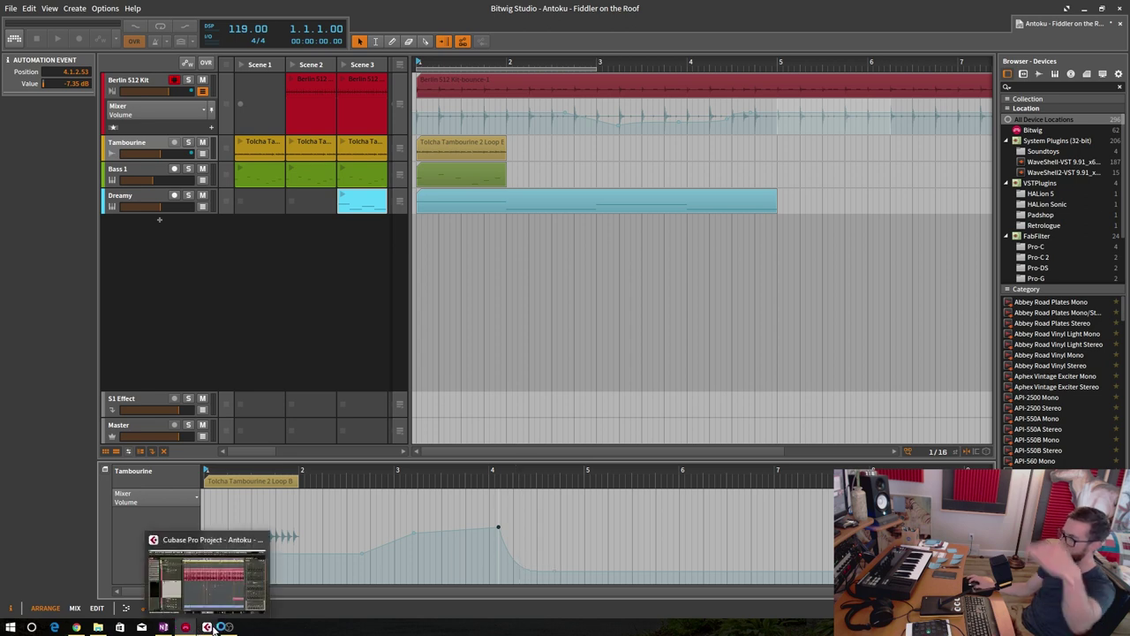
click(212, 628)
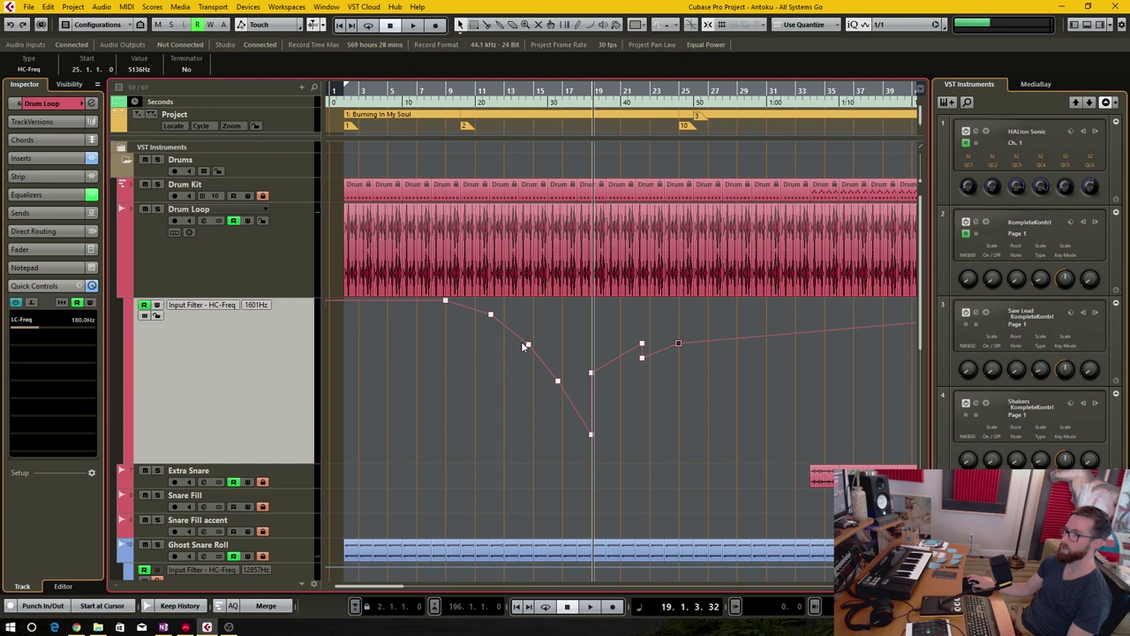
click(530, 352)
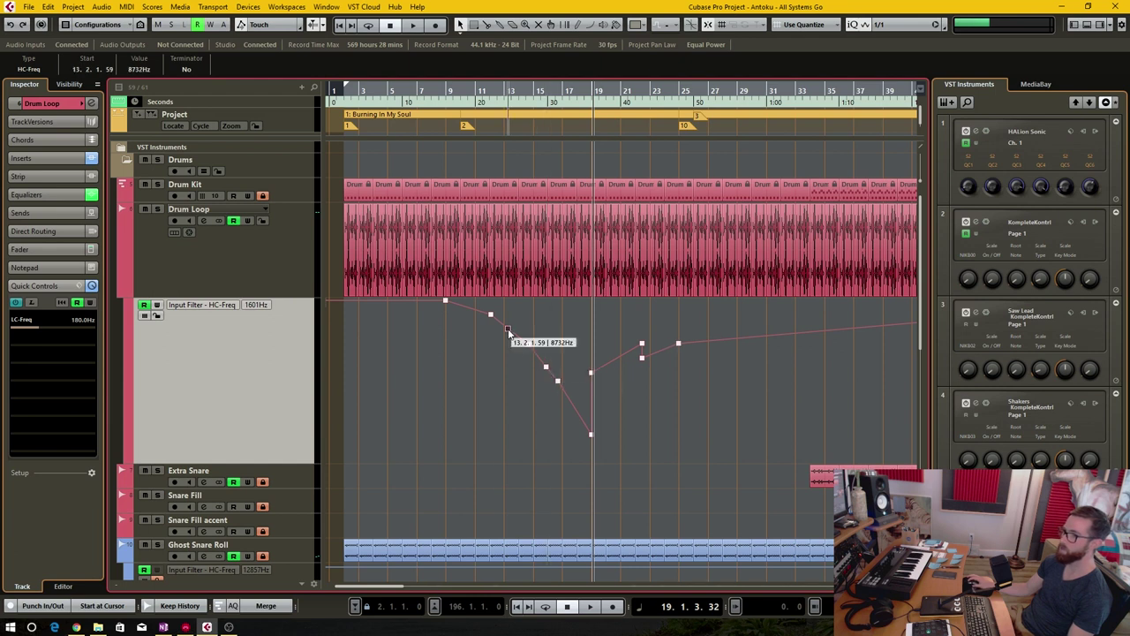
drag(468, 310, 474, 307)
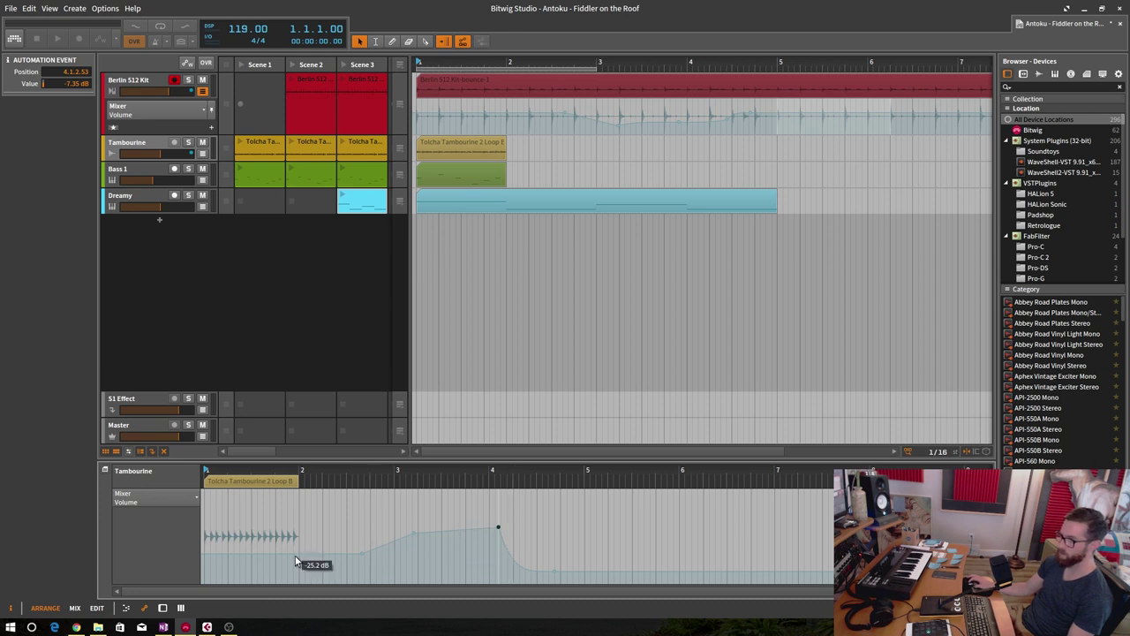
- Lower the Tambourine volume ramp's start just before bar 3, raise its peak to +6.02 dB at 3.4.4.00, and bend the rising segment
drag(360, 554, 388, 581)
drag(422, 541, 483, 491)
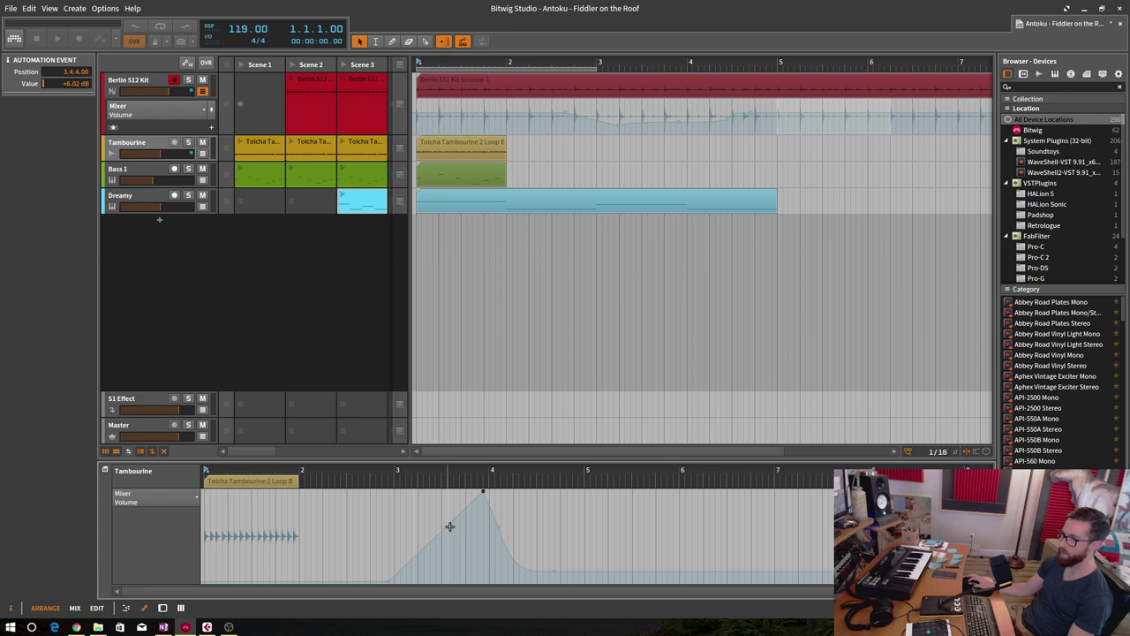
click(388, 581)
drag(433, 539, 456, 517)
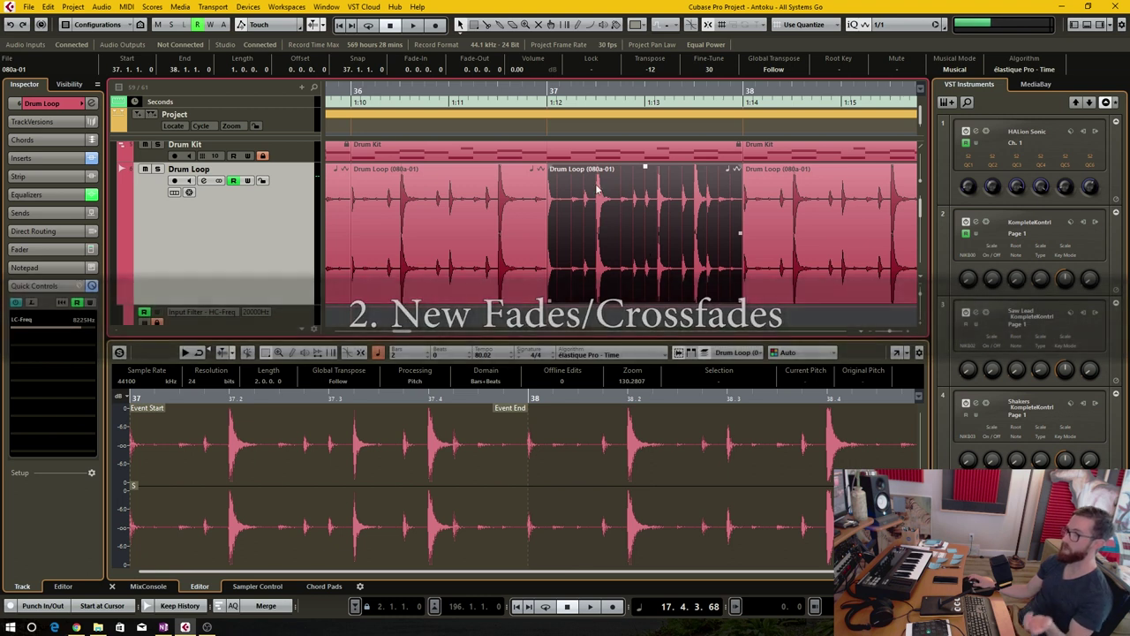
- Give the Drum Loop event at bar 37 a fade-in of 0.2.0.76 and a fade-out of 0.1.0.91
drag(551, 168, 656, 176)
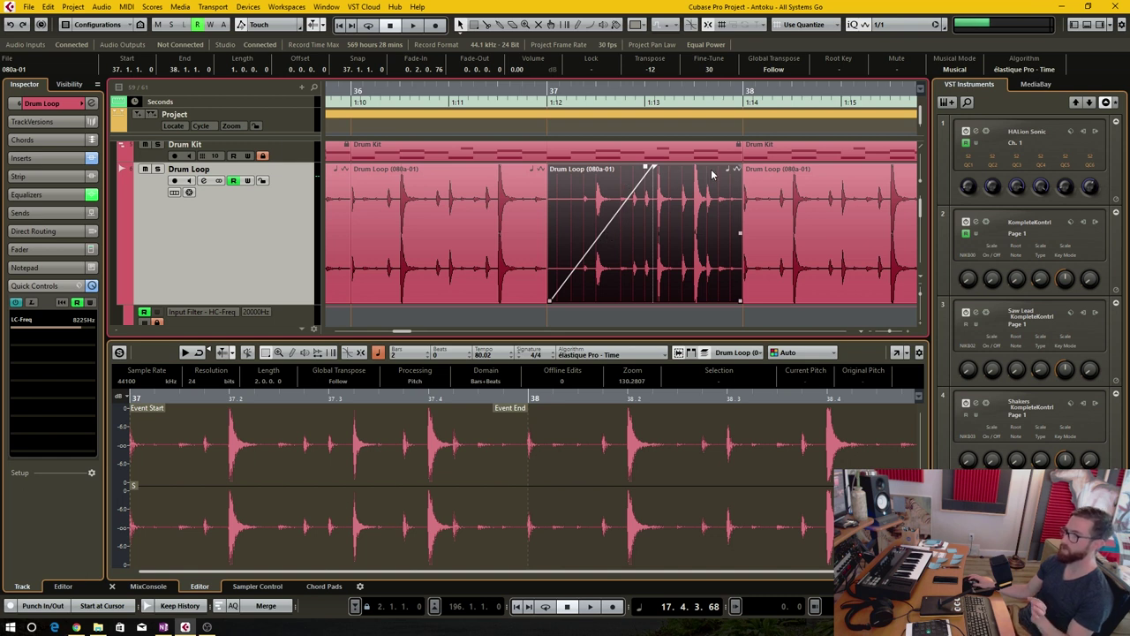
mouse_move(739, 168)
mouse_down()
mouse_move(689, 166)
mouse_move(703, 166)
mouse_up()
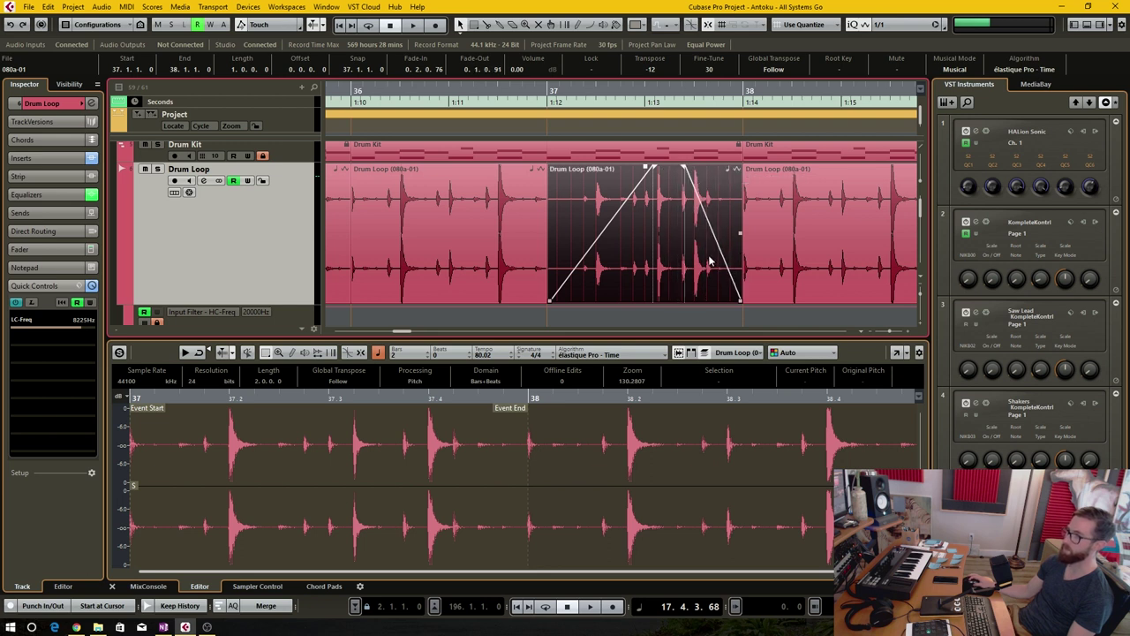
- Apply the slow-starting, steeply rising preset curve to the bar 37 Drum Loop event's fade-in
double_click(606, 212)
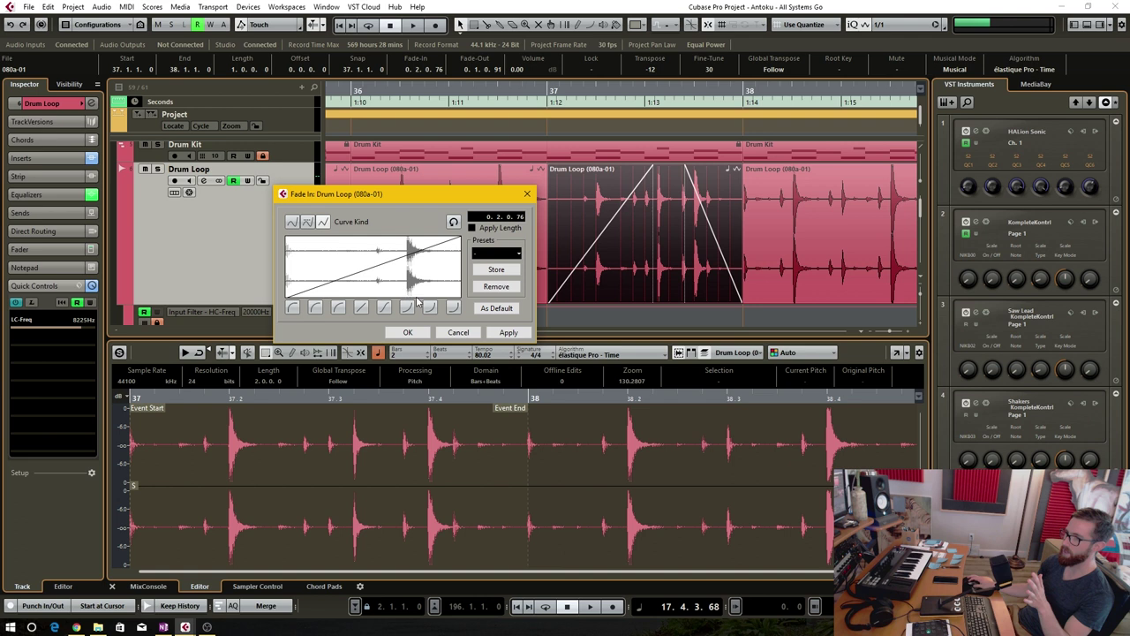
click(452, 308)
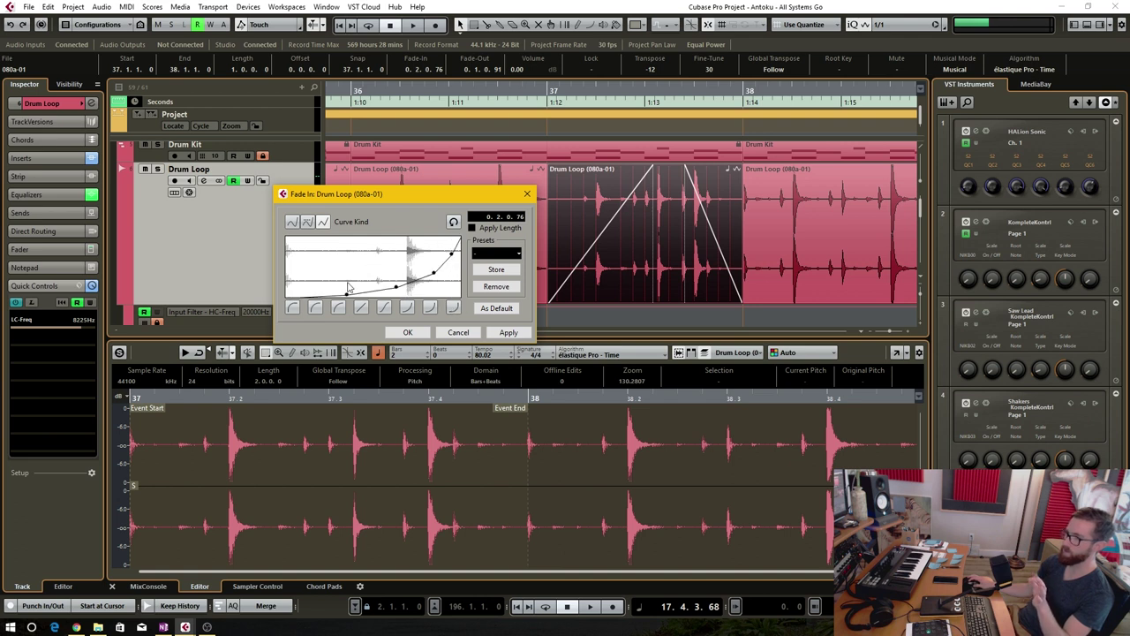
click(508, 333)
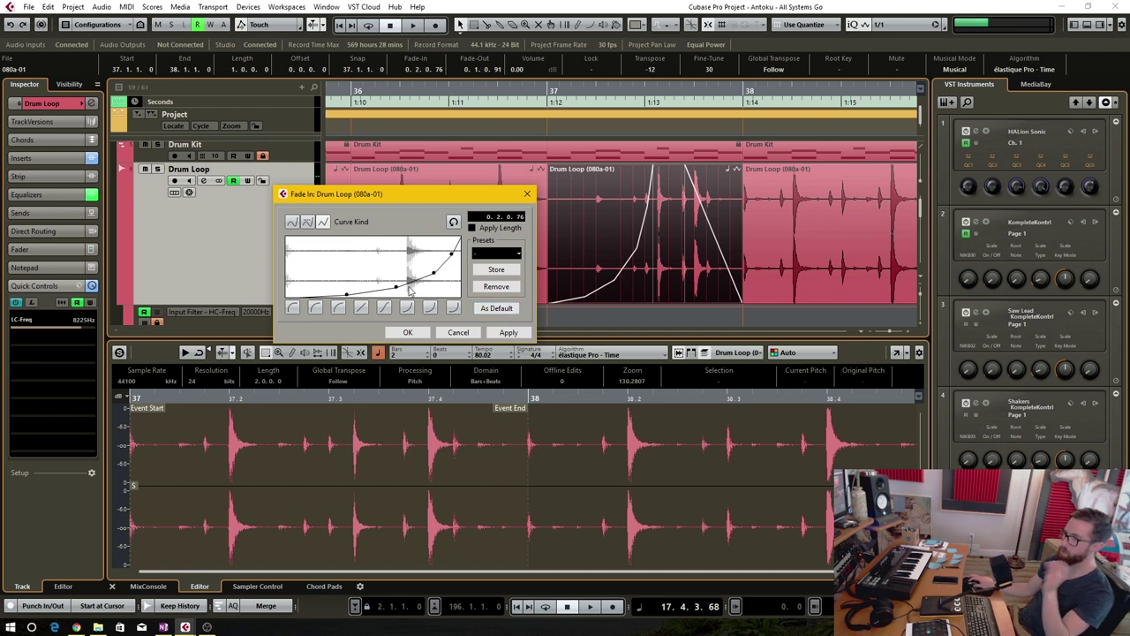
- Raise the middle node of the fade-in curve into a peak, apply the shape and close the fade dialog
drag(394, 289, 407, 279)
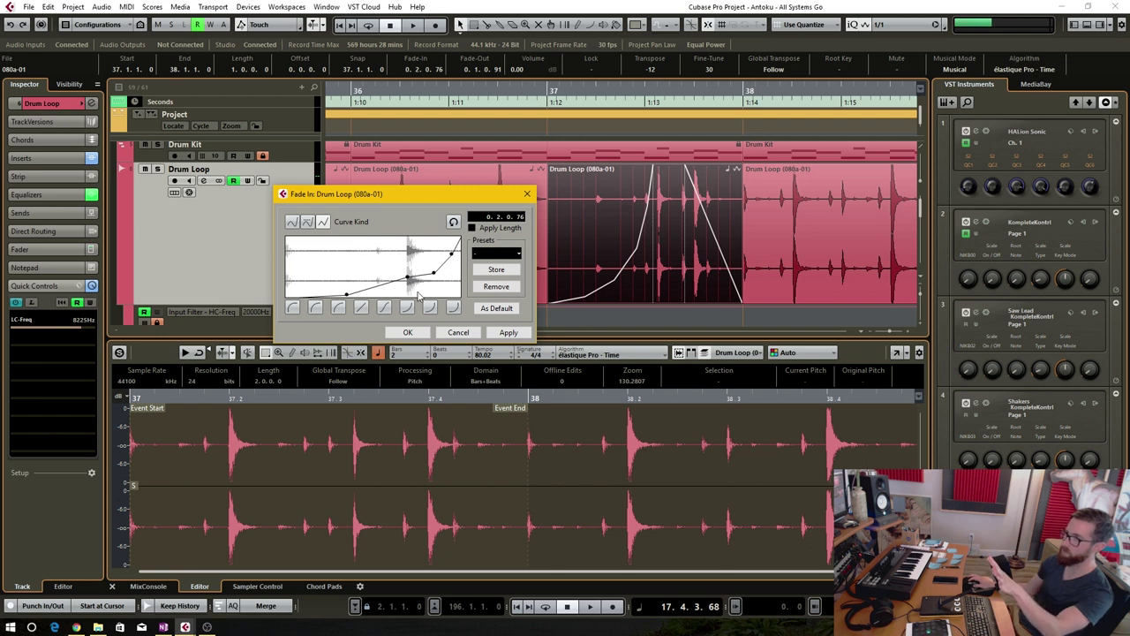
mouse_move(410, 277)
mouse_down()
mouse_move(408, 247)
mouse_move(408, 260)
mouse_up()
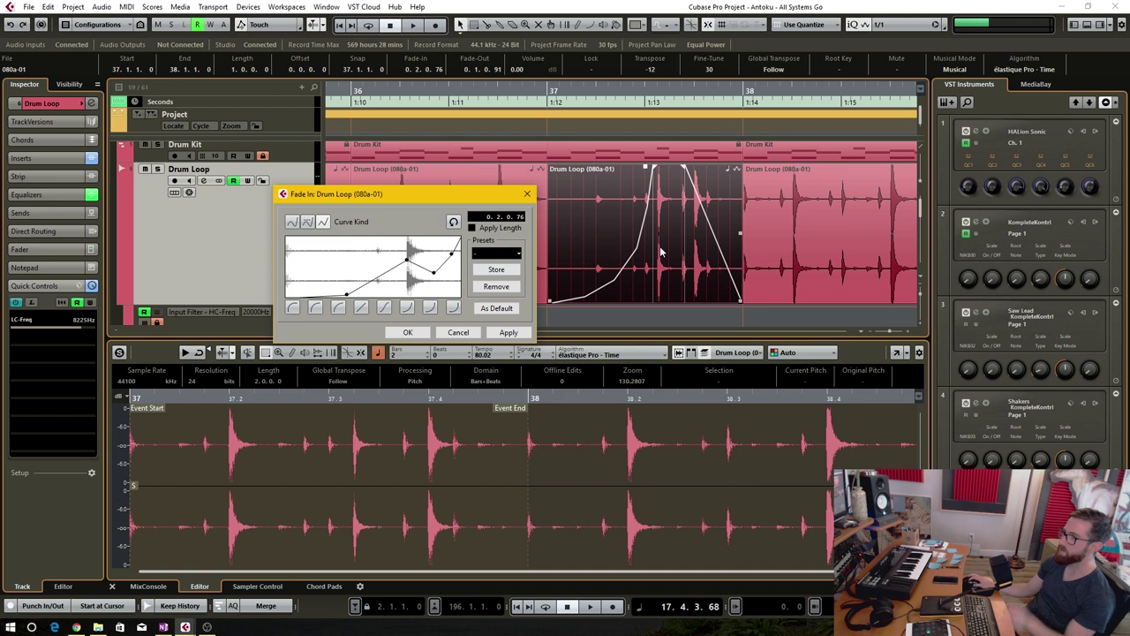
click(508, 332)
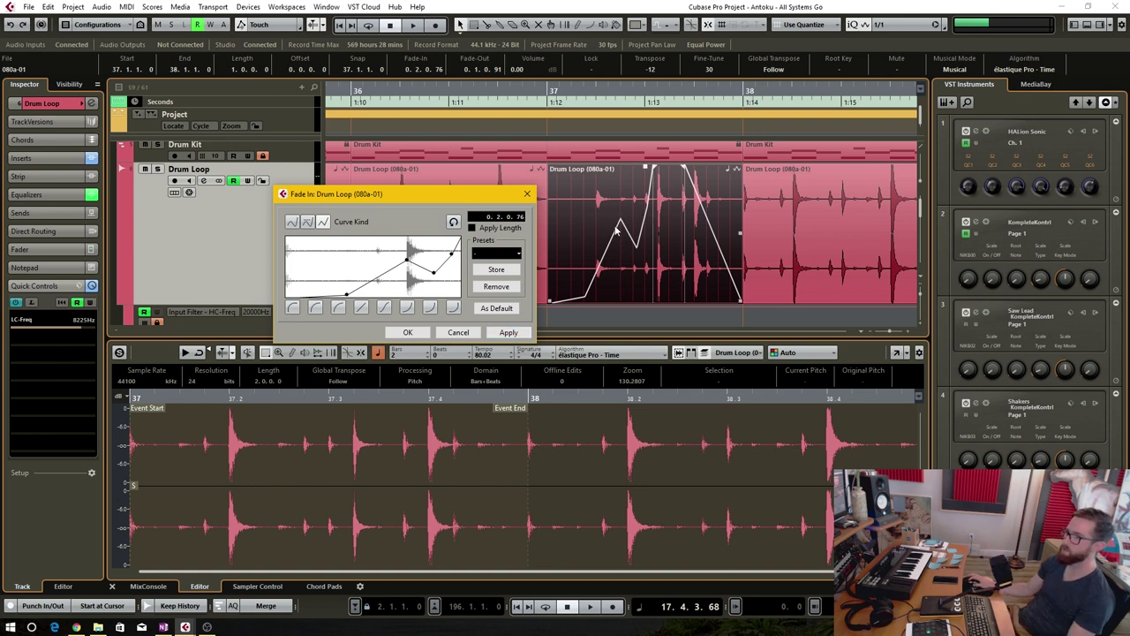
click(407, 332)
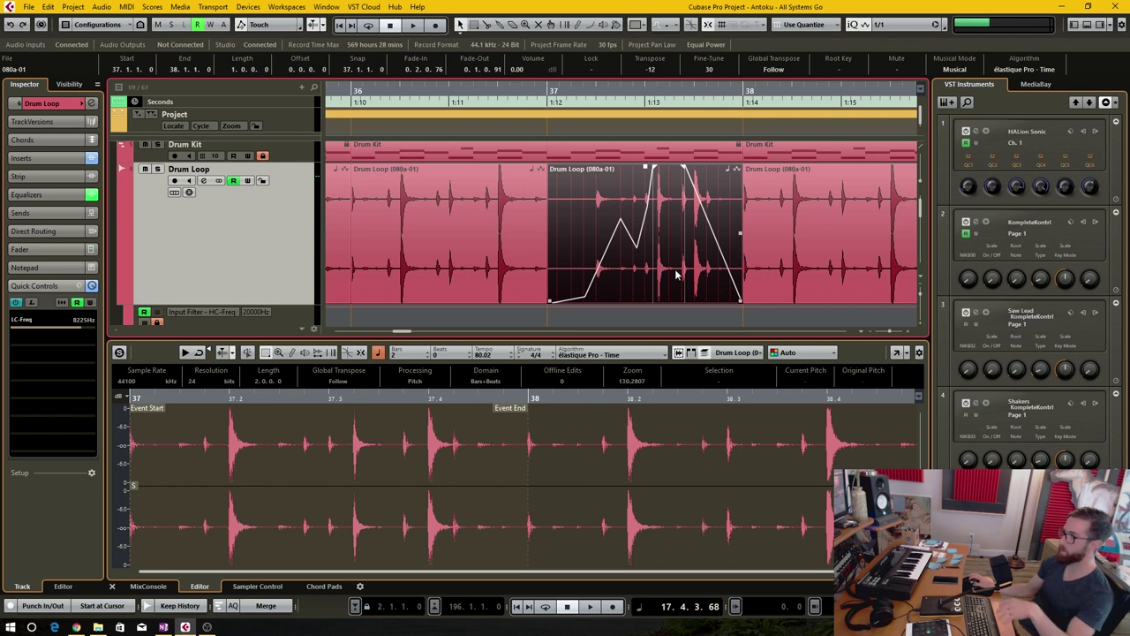
- View the separate fade-in and fade-out dialogs of the bar 37 Drum Loop event and close them without changes
double_click(612, 227)
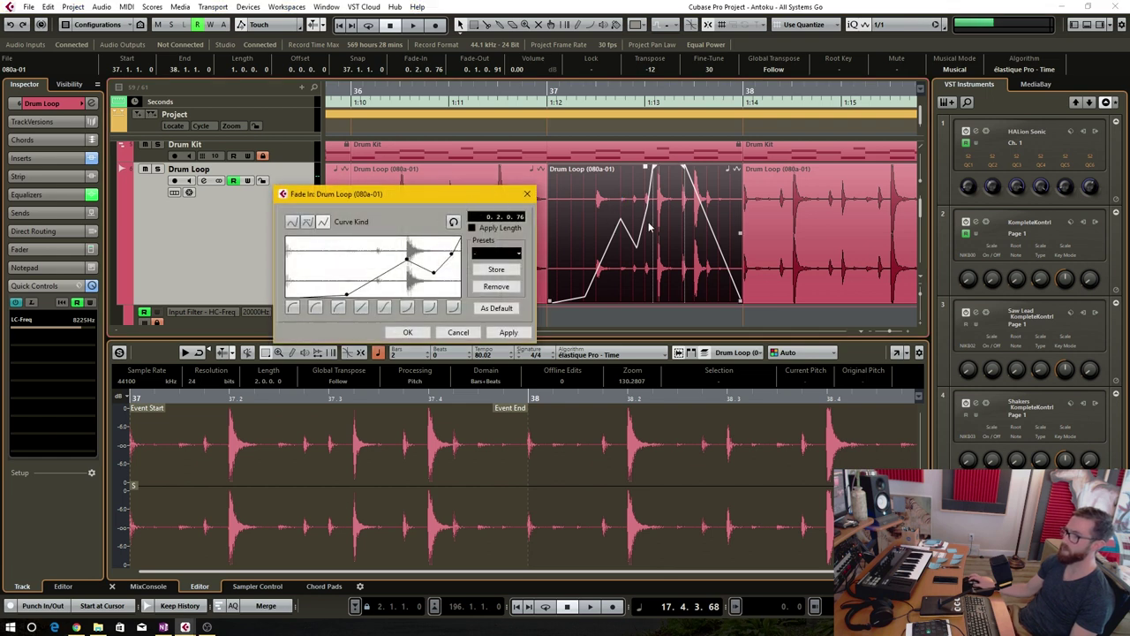
click(791, 218)
click(697, 229)
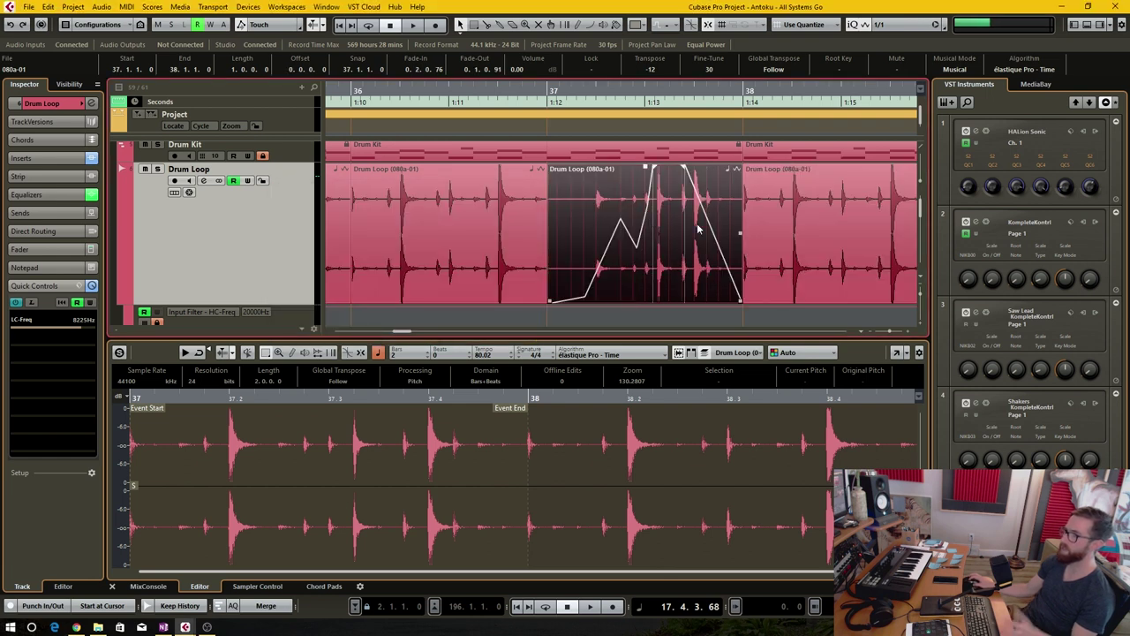
double_click(623, 216)
double_click(711, 215)
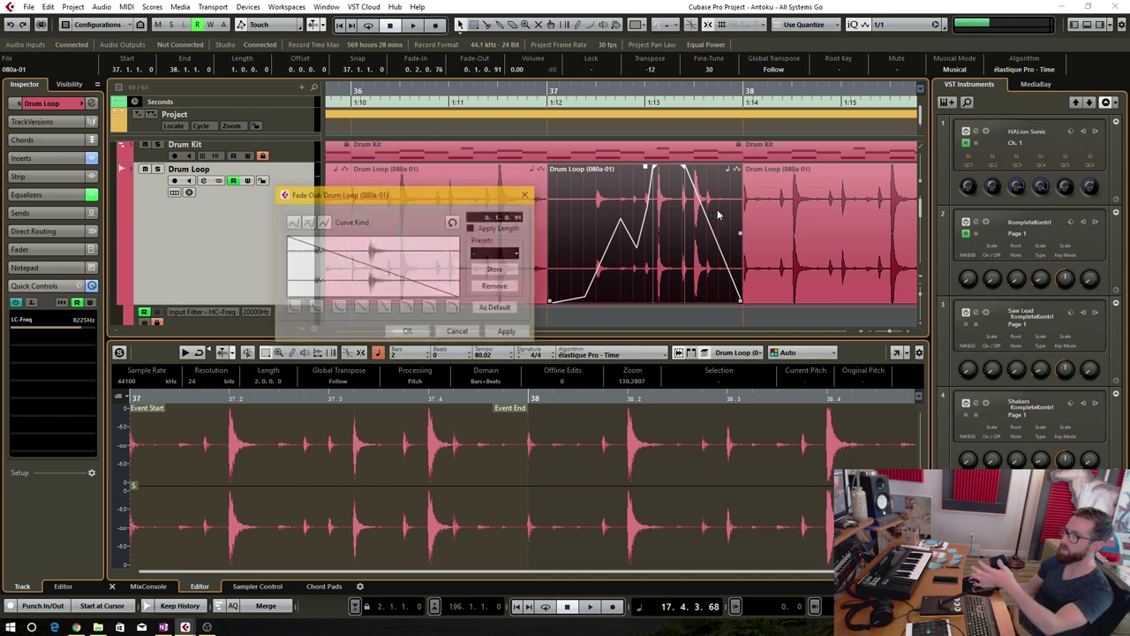
click(458, 332)
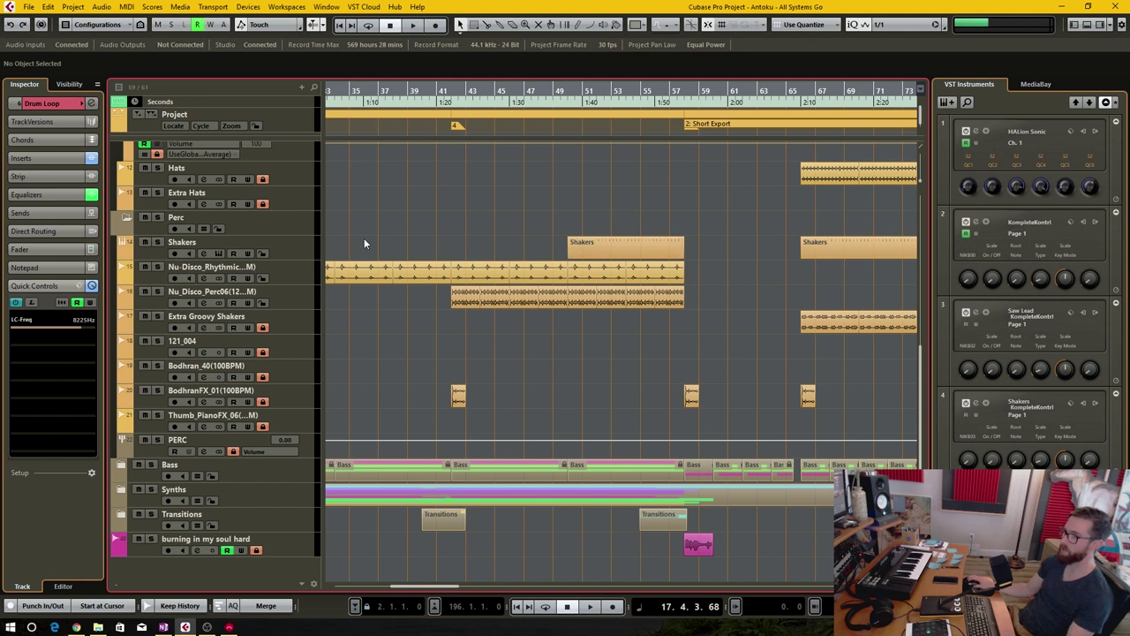
- Open the bar 50 Shakers part in the lower-zone Key Editor, view it in a separate editor window and close that window
click(593, 246)
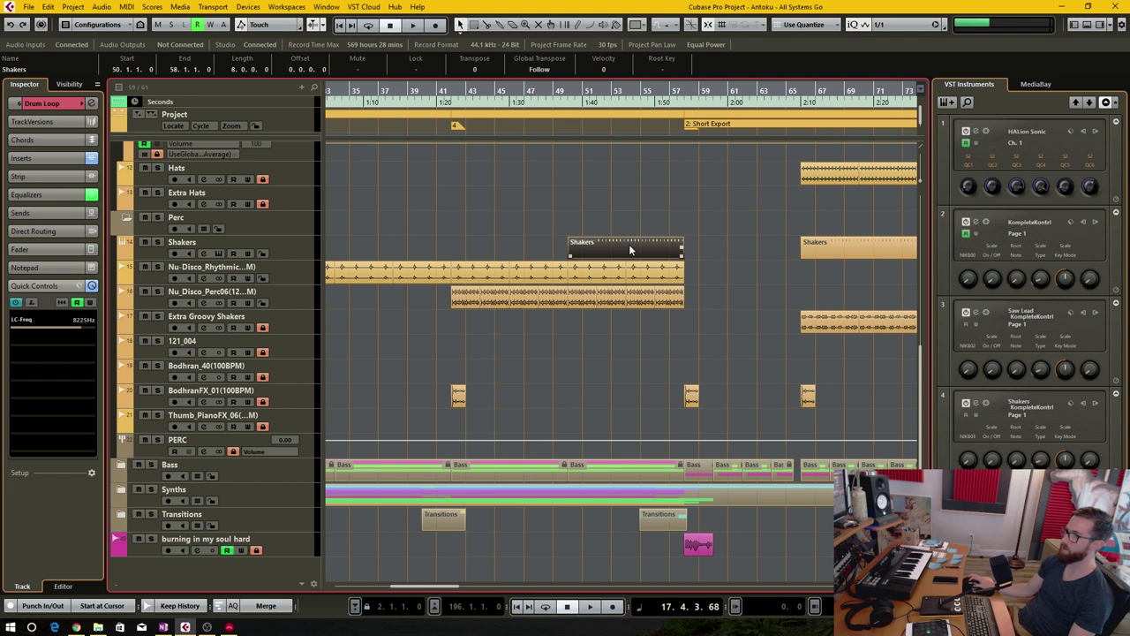
scroll(763, 269, right, 3)
scroll(520, 252, up, 5)
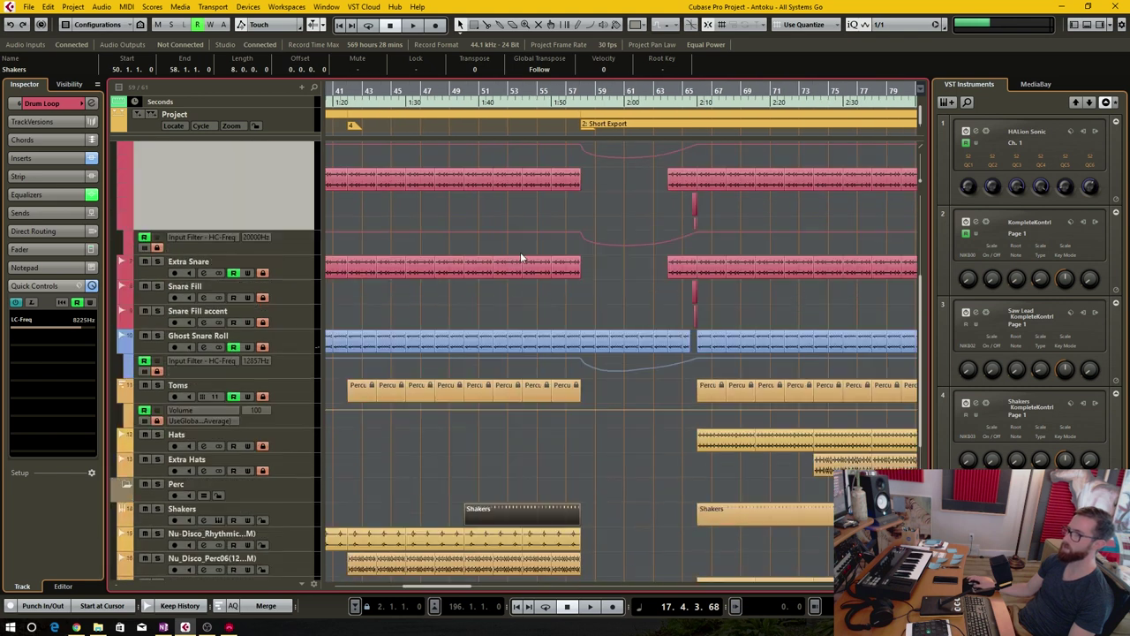
scroll(542, 305, down, 5)
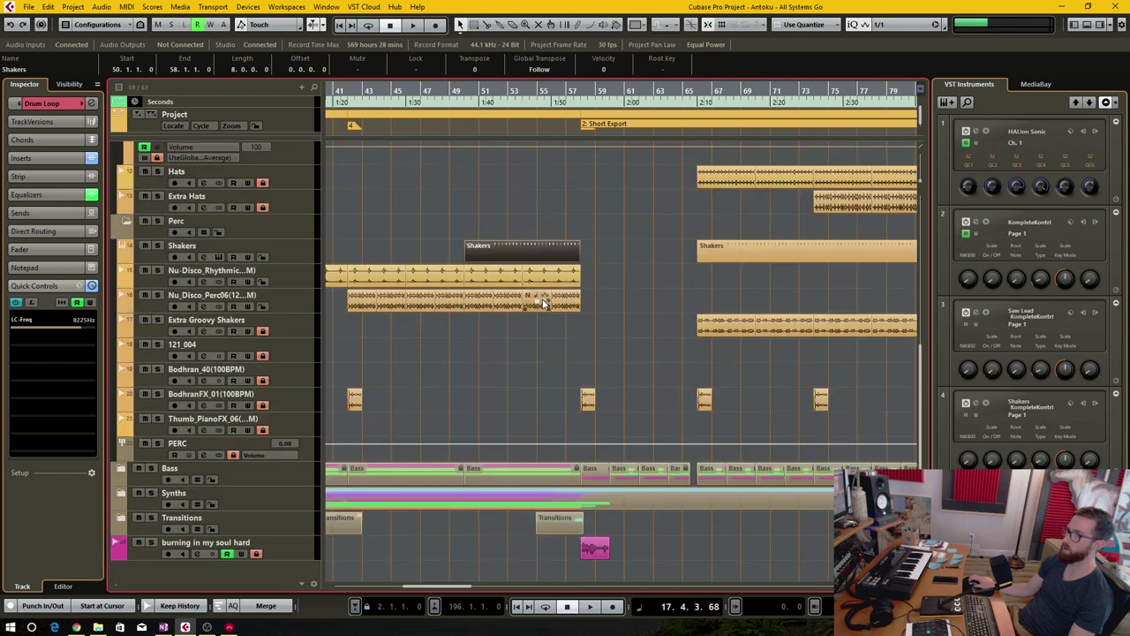
click(543, 282)
scroll(618, 278, left, 3)
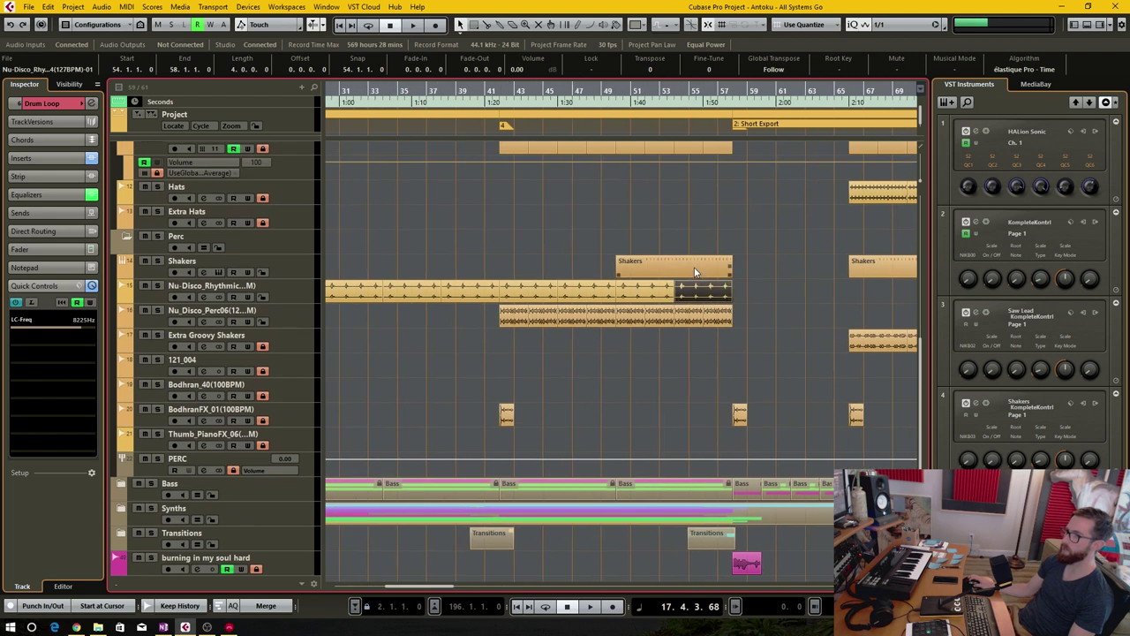
double_click(693, 265)
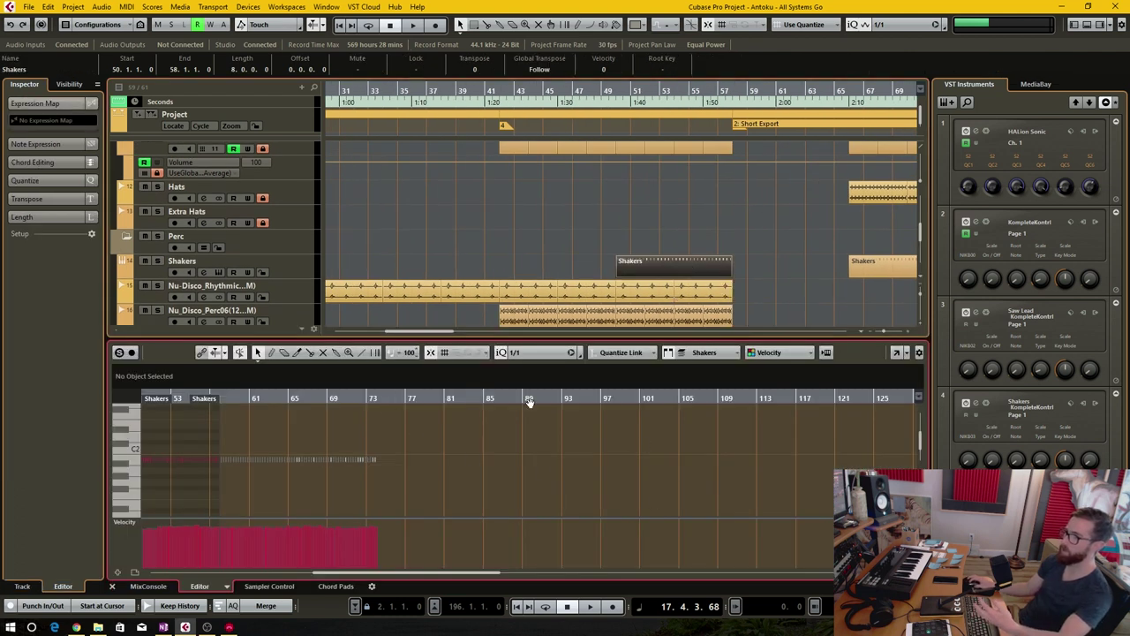
click(896, 352)
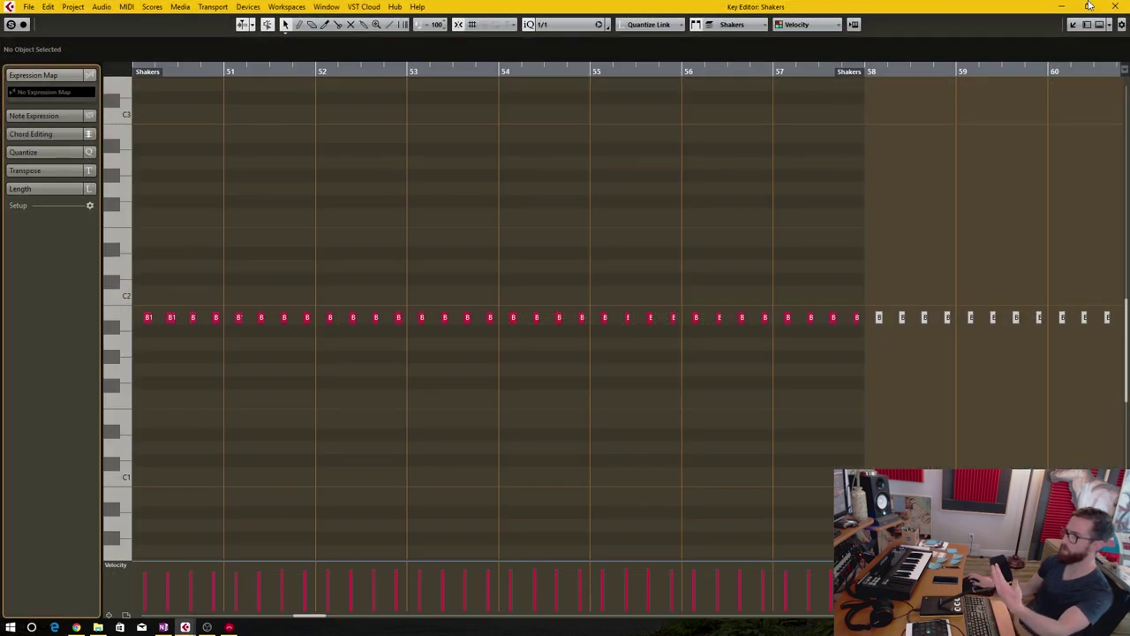
click(1118, 6)
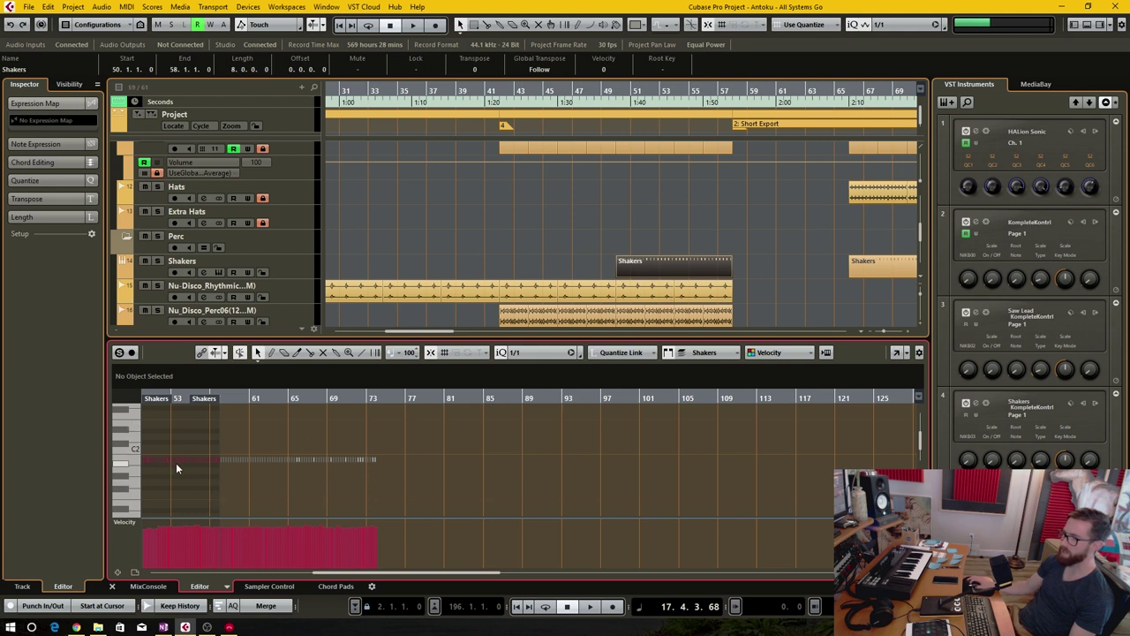
- Magnify the bar 50 Shakers notes in the lower-zone Key Editor so bars 50 to 58 fill the view
key(h)
key(h)
key(h)
key(h)
key(h)
key(h)
key(h)
key(h)
key(h)
scroll(728, 458, down, 1)
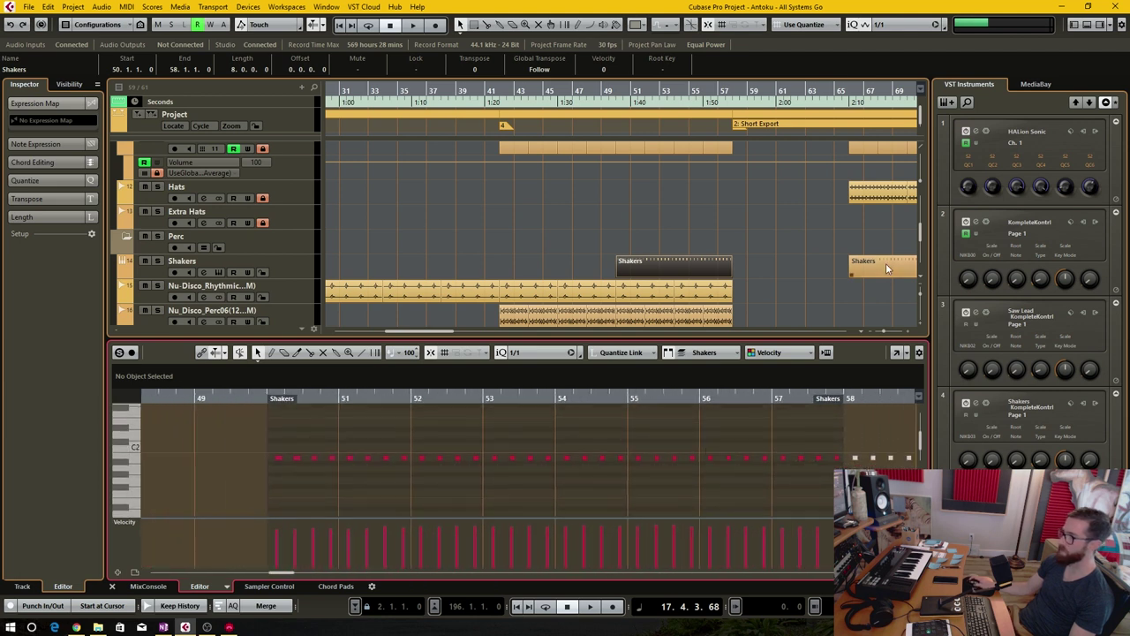
- View the Nu-Disco_Rhythmic events between bars 38 and 58 one after another in the Sample Editor
click(520, 292)
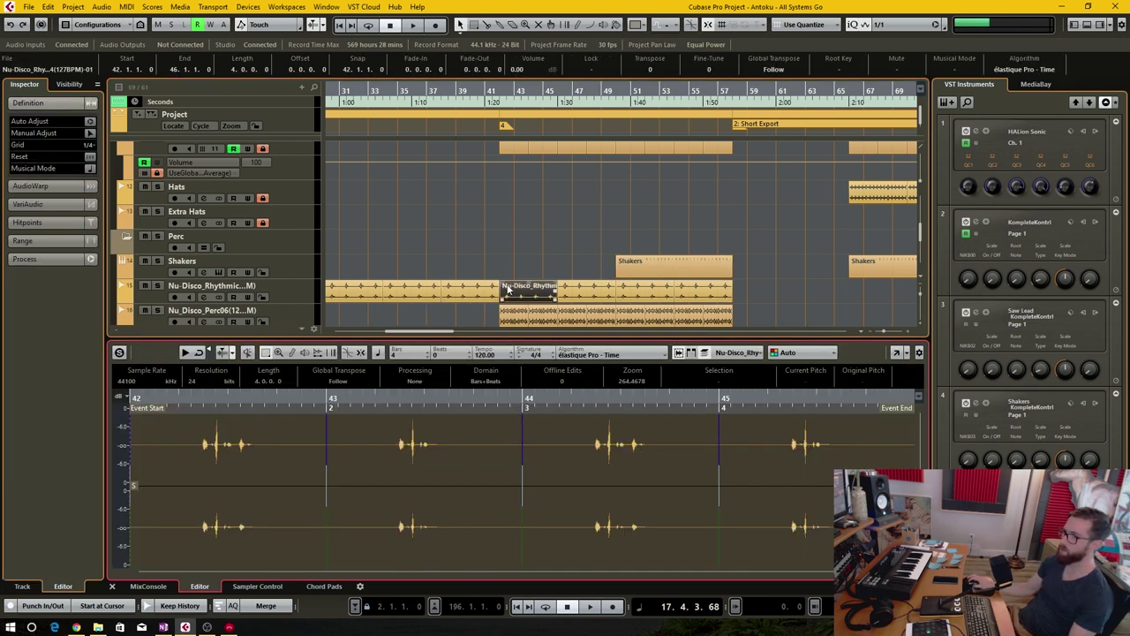
click(471, 292)
drag(471, 292, 594, 297)
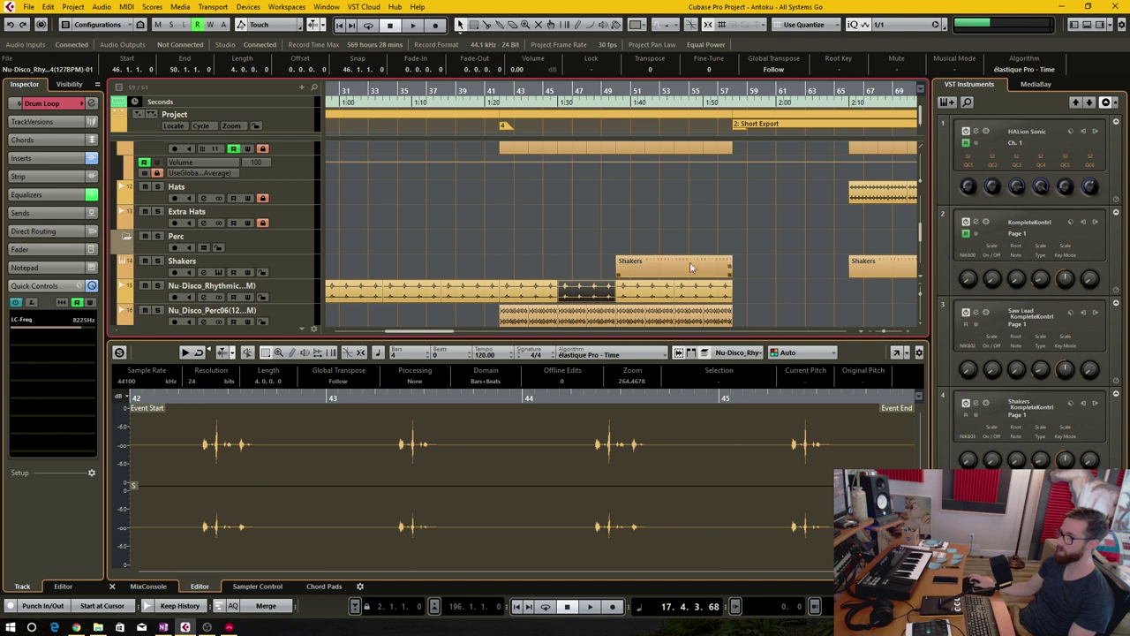
click(645, 293)
click(707, 294)
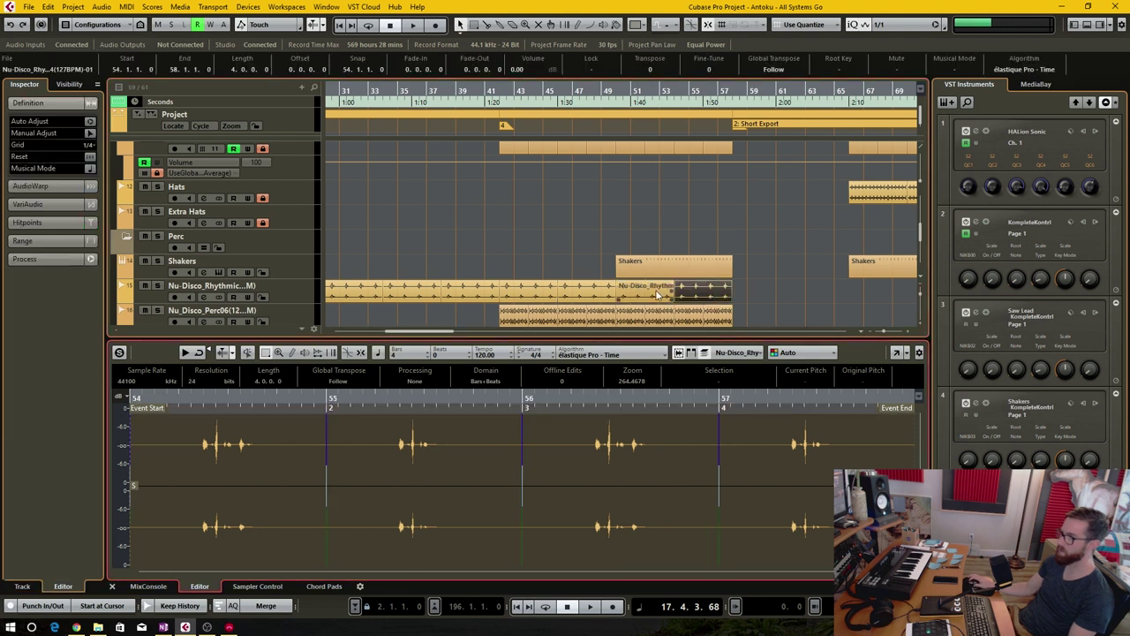
click(653, 294)
click(587, 294)
click(530, 294)
click(468, 293)
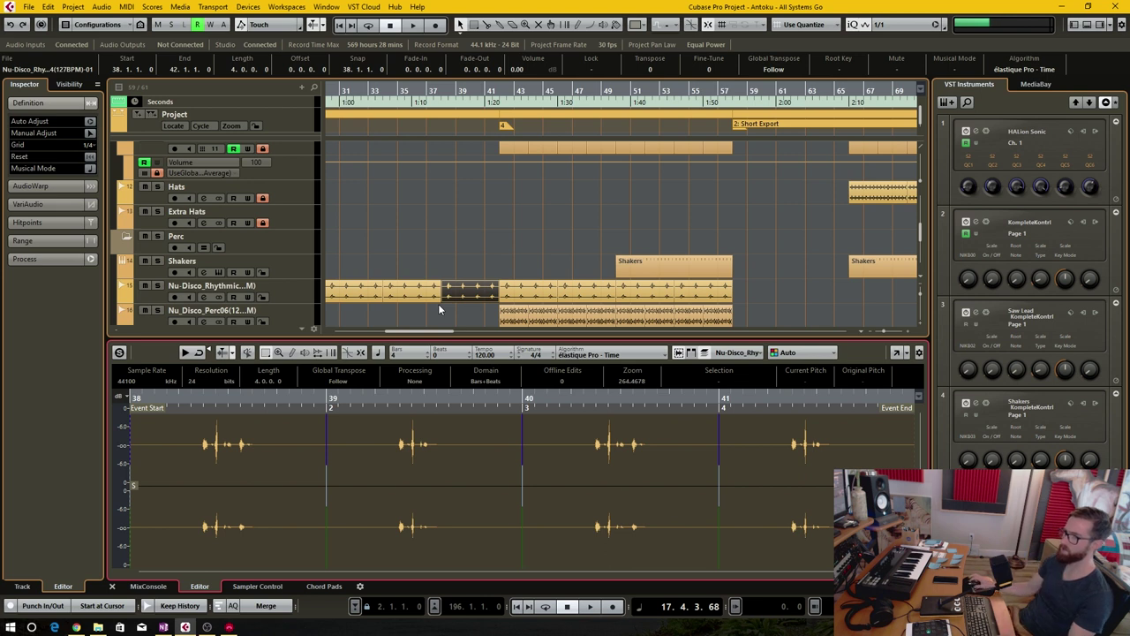
- Mark the range 39.2.2.76 to 39.3.1.73 in the Sample Editor, then select the Nu-Disco_Rhythmic events at bars 50 and 42
drag(394, 444, 432, 444)
drag(473, 297, 649, 296)
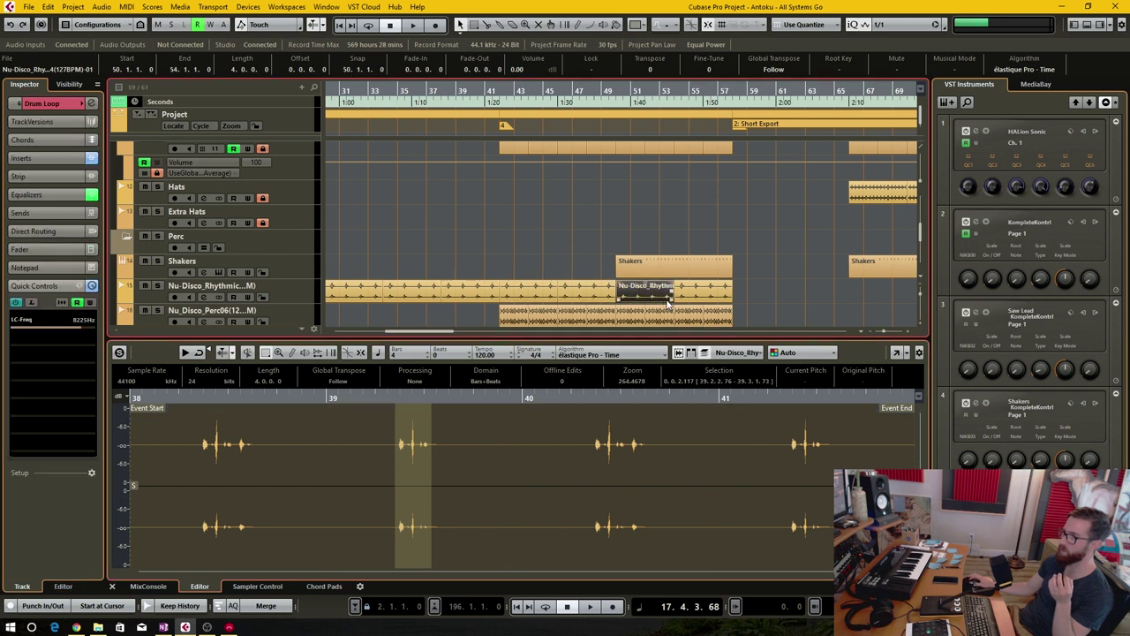
click(757, 308)
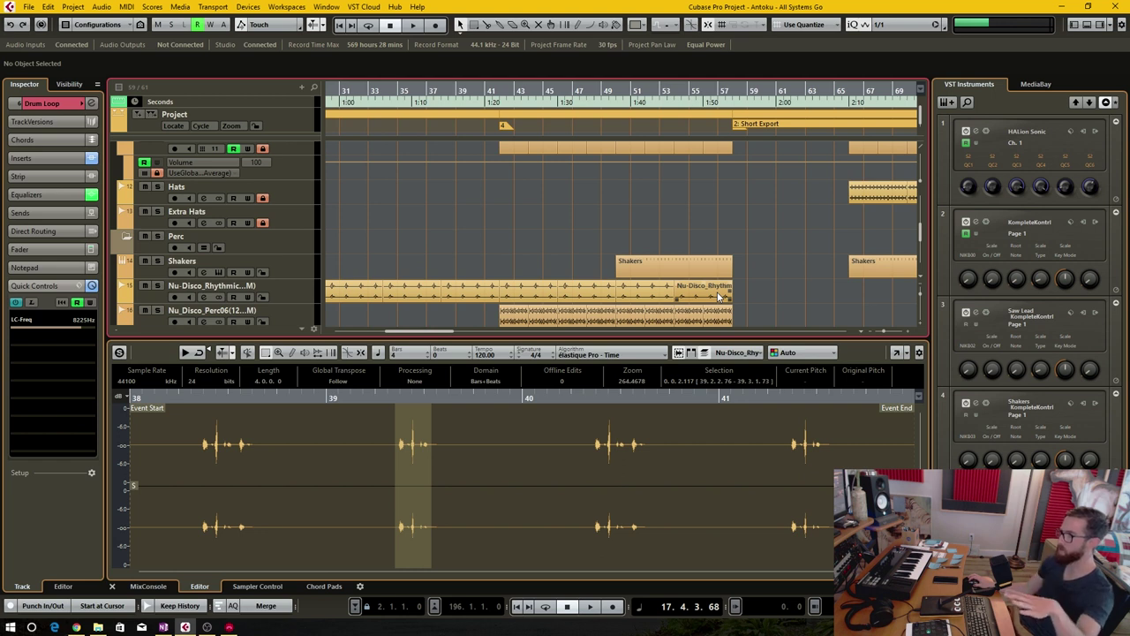
click(526, 292)
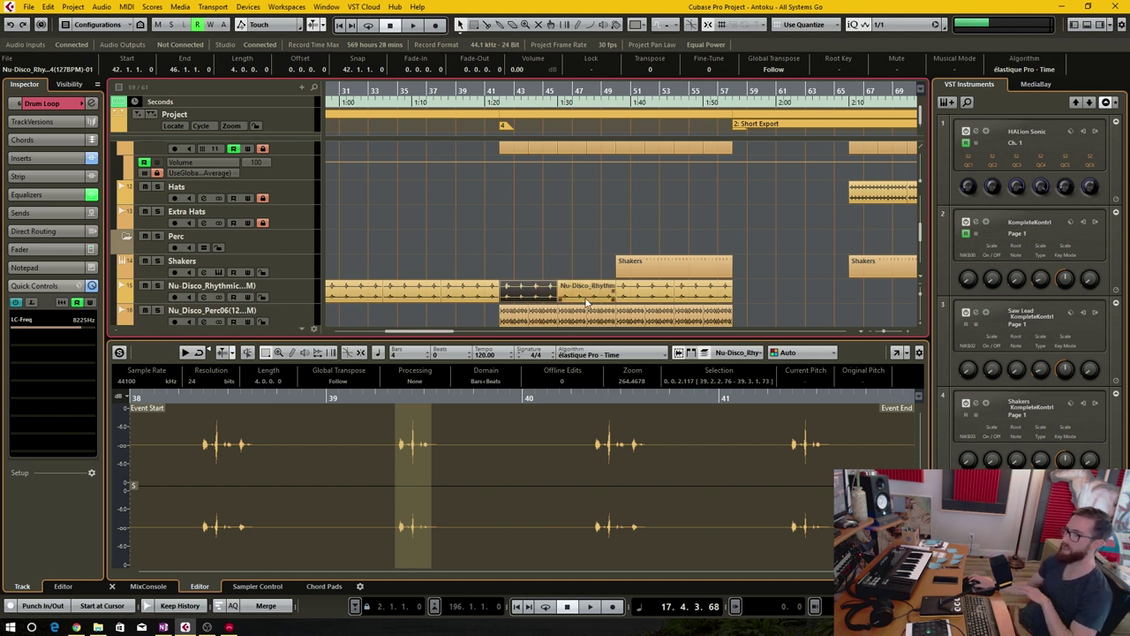
- Show the whole bar 50 Shakers part, including its start, in the lower-zone Key Editor
click(659, 274)
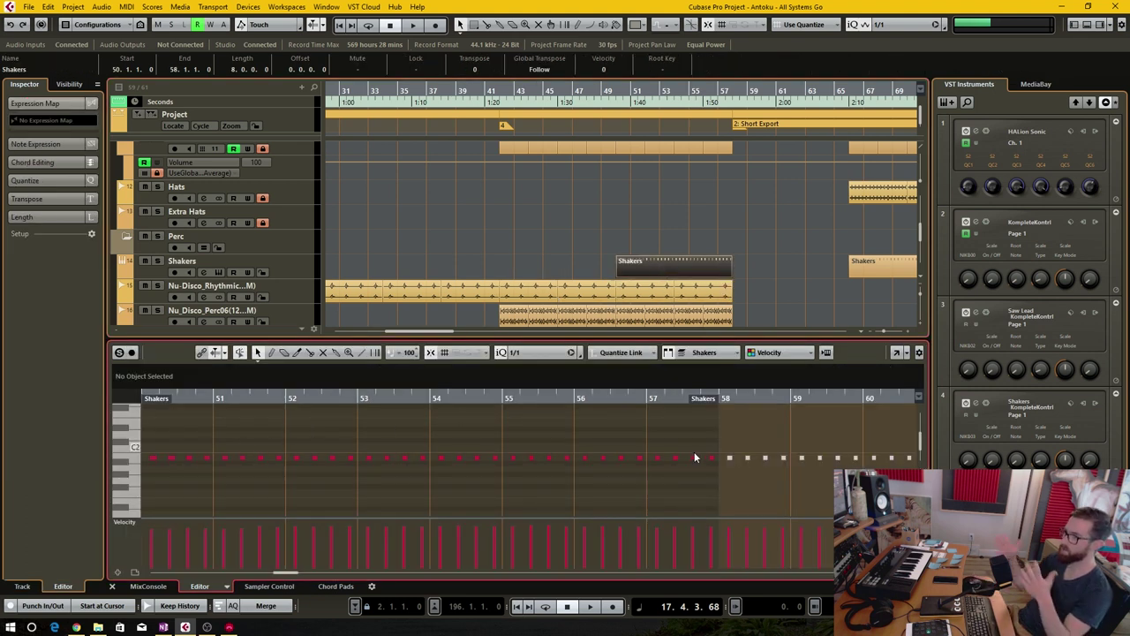
scroll(585, 429, down, 2)
scroll(586, 430, left, 2)
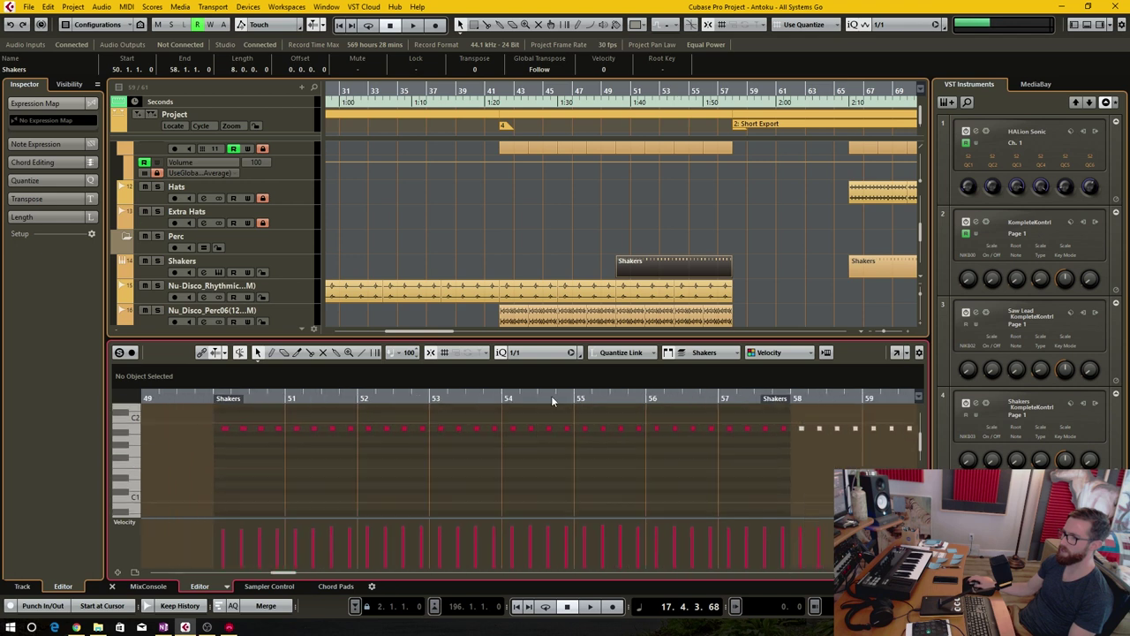
- Show the bar 66 Shakers part over its full length in the lower-zone Key Editor
click(891, 263)
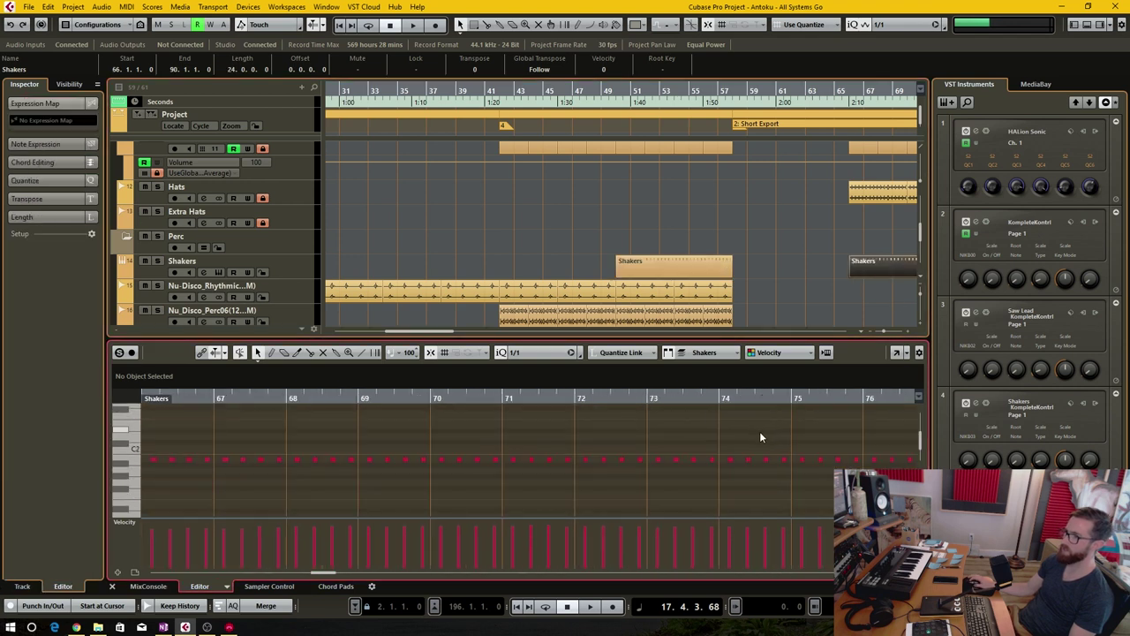
ctrl+scroll(760, 431, down, 8)
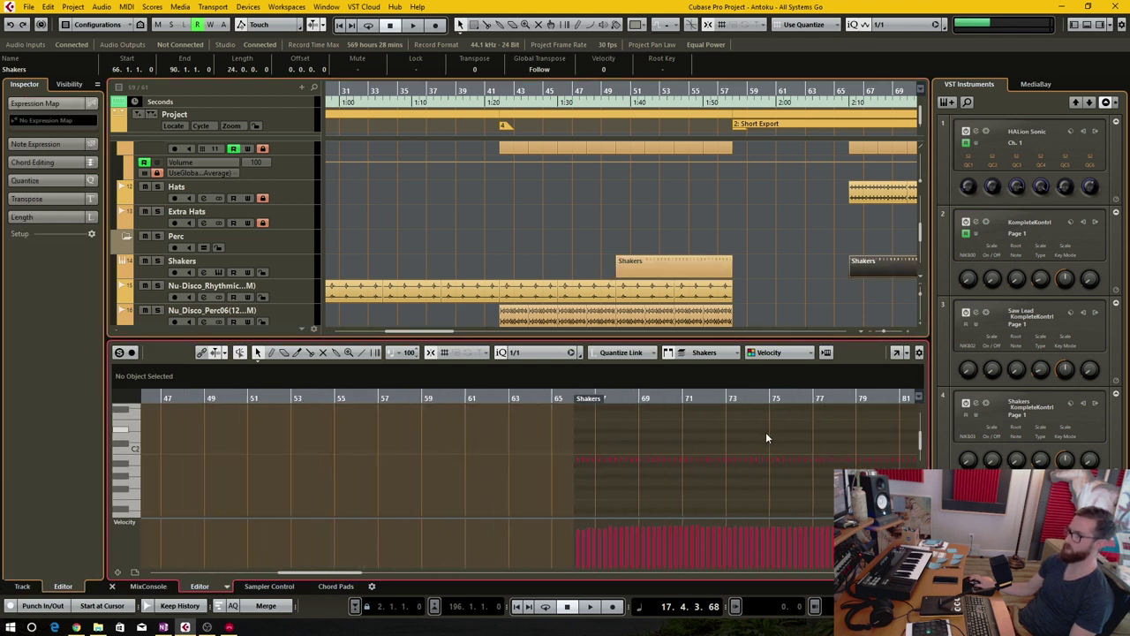
scroll(759, 441, up, 1)
ctrl+scroll(697, 447, up, 3)
scroll(610, 445, right, 5)
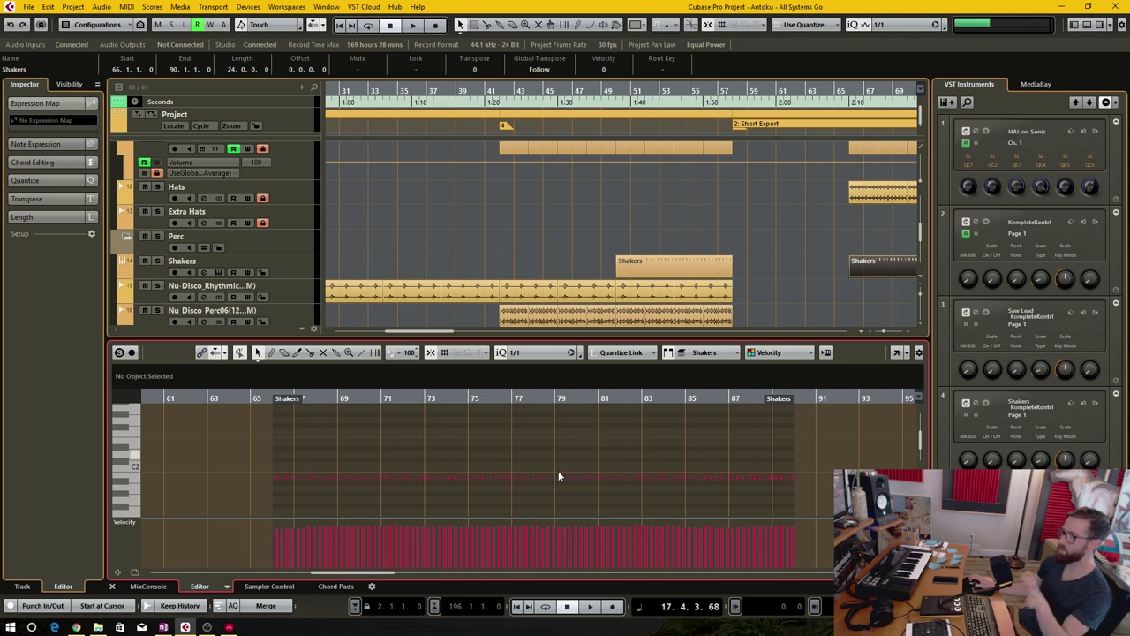
- Switch to Bitwig Studio and view the Berlin 512 Kit, Dreamy and Tambourine arranger clips in the detail editor
click(229, 626)
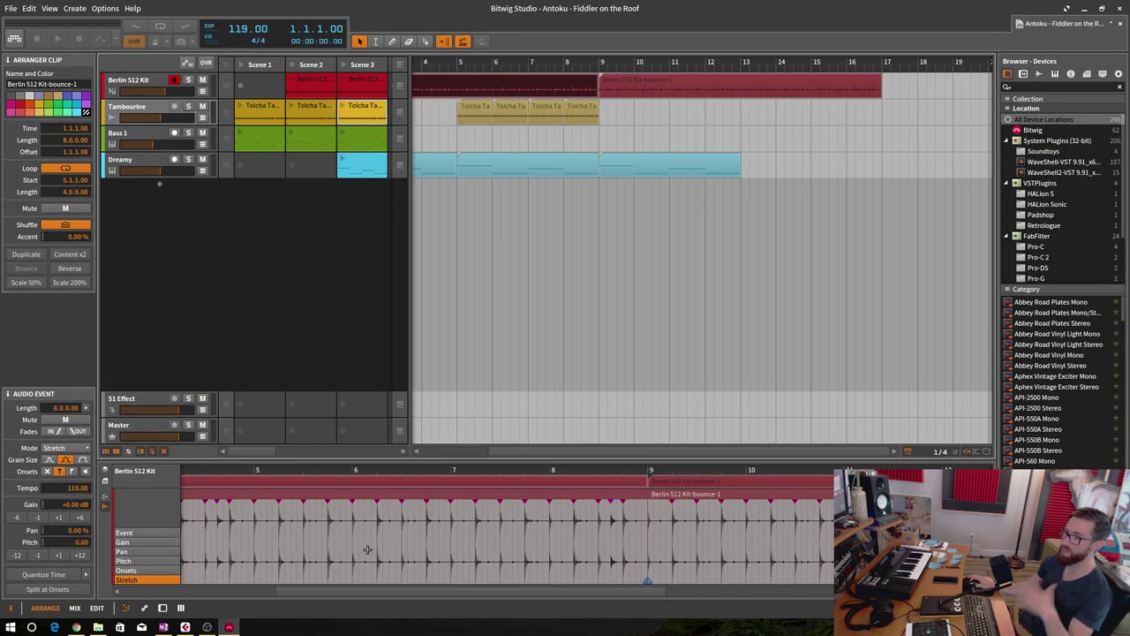
click(631, 95)
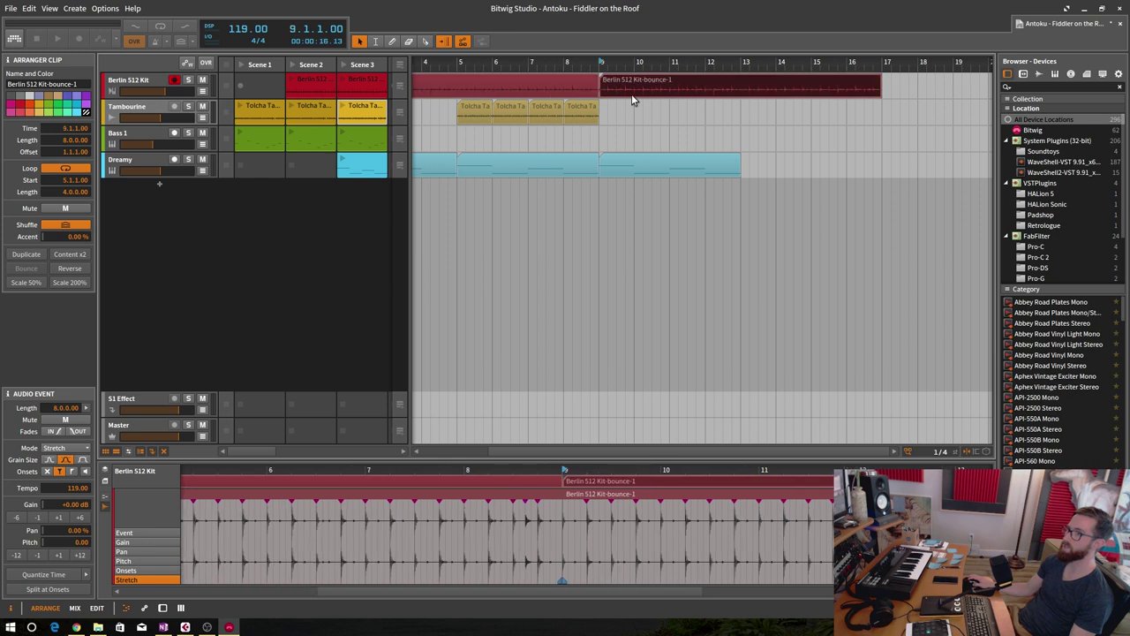
click(516, 165)
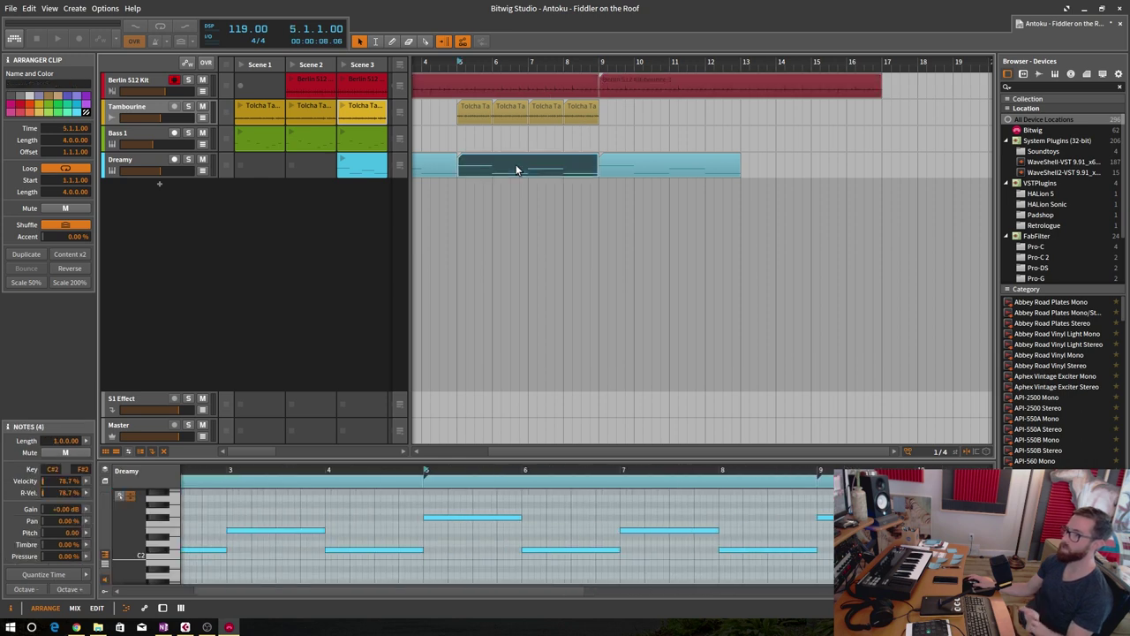
click(627, 168)
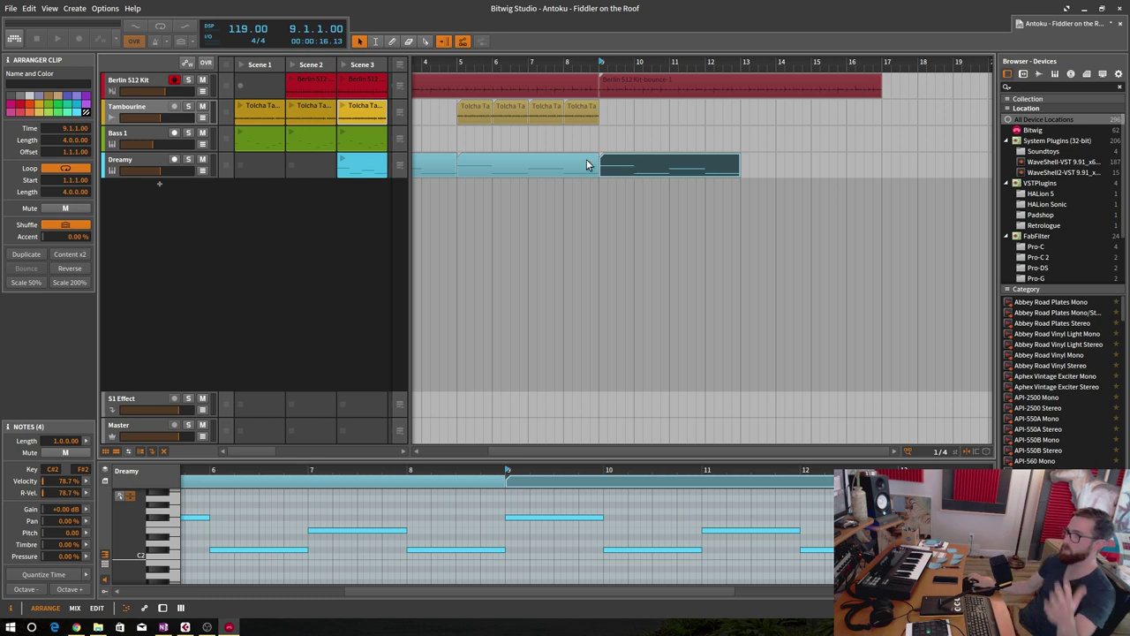
click(545, 113)
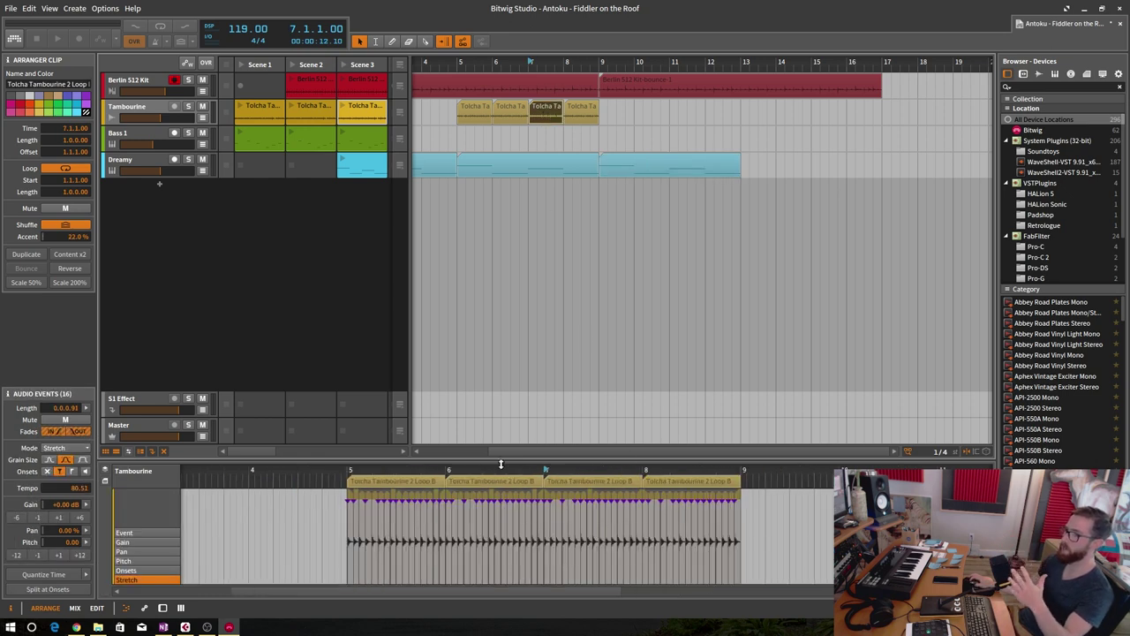
click(471, 158)
scroll(547, 159, left, 3)
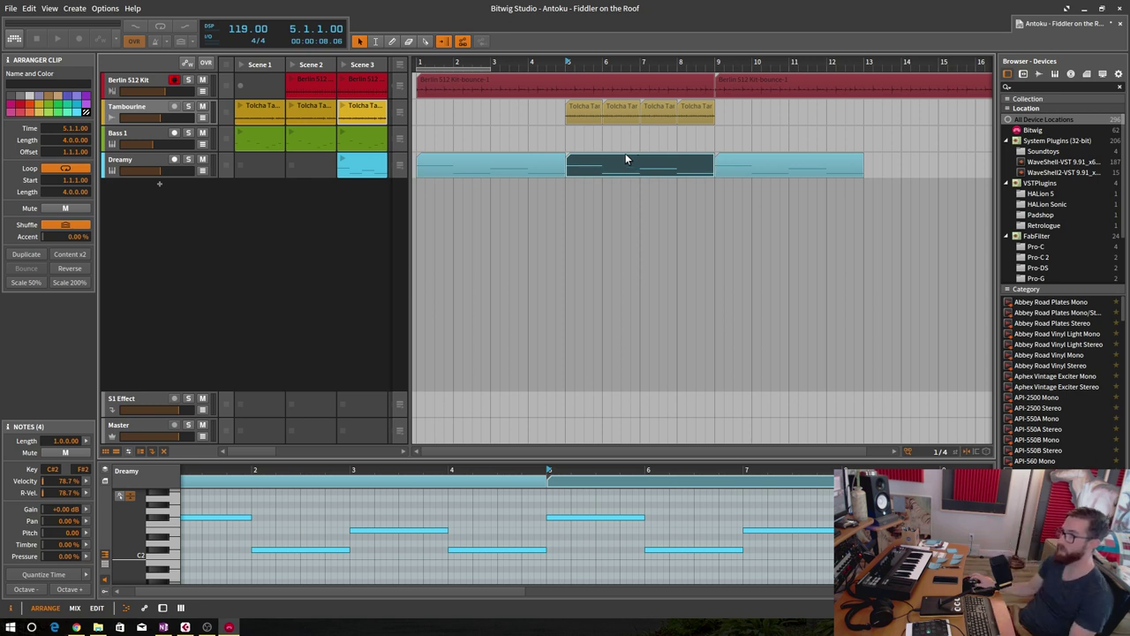
- Examine the first Tambourine clip at bar 5 close up in the detail editor
click(580, 117)
scroll(648, 504, left, 3)
scroll(434, 473, right, 10)
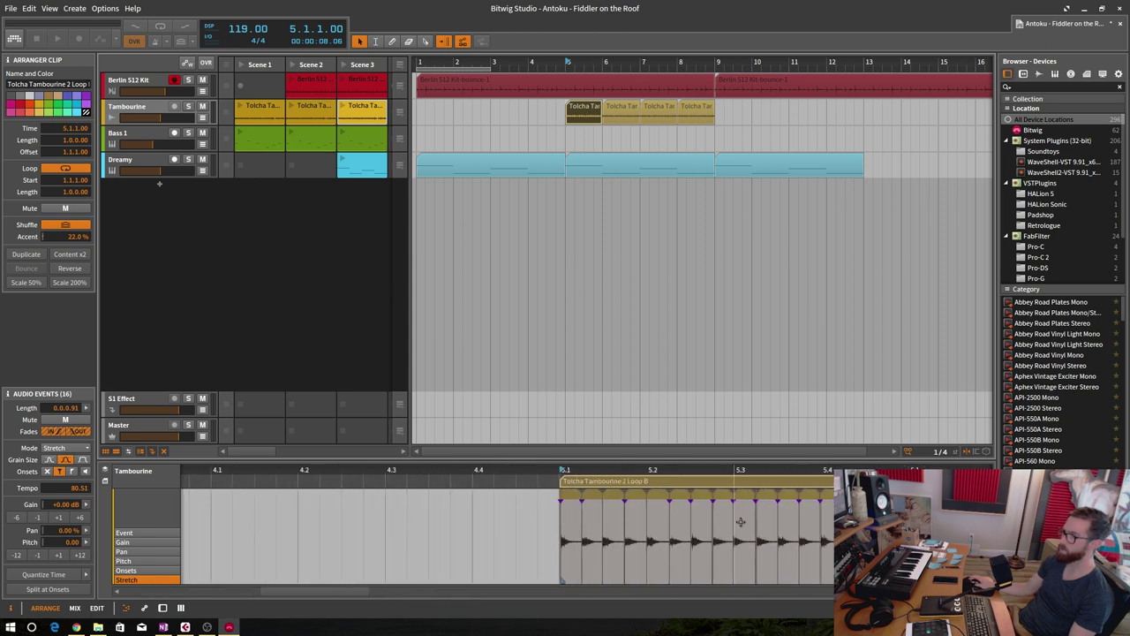
scroll(521, 487, up, 2)
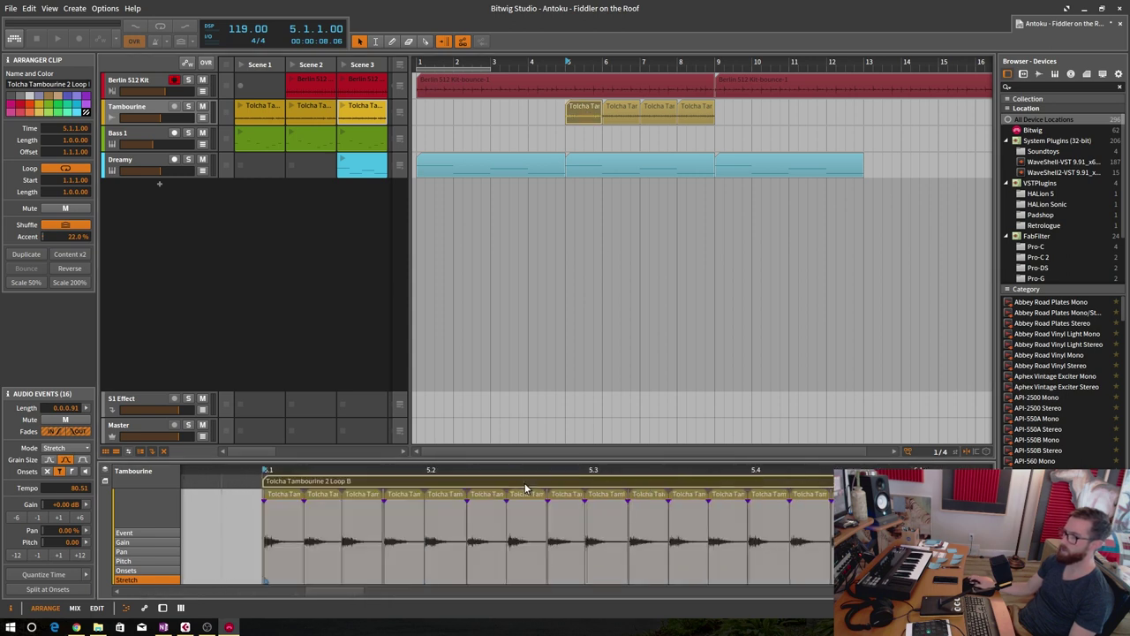
- Alternate the detail editor between the bar 1 Berlin 512 Kit clip and the bar 5 Tambourine clip
click(606, 84)
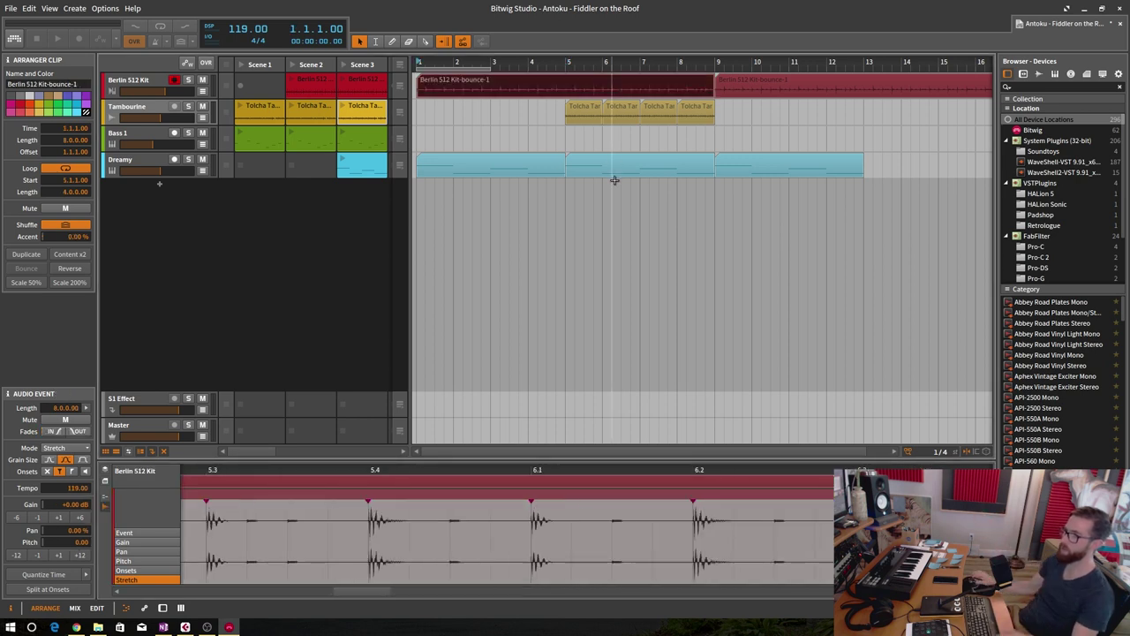
click(586, 110)
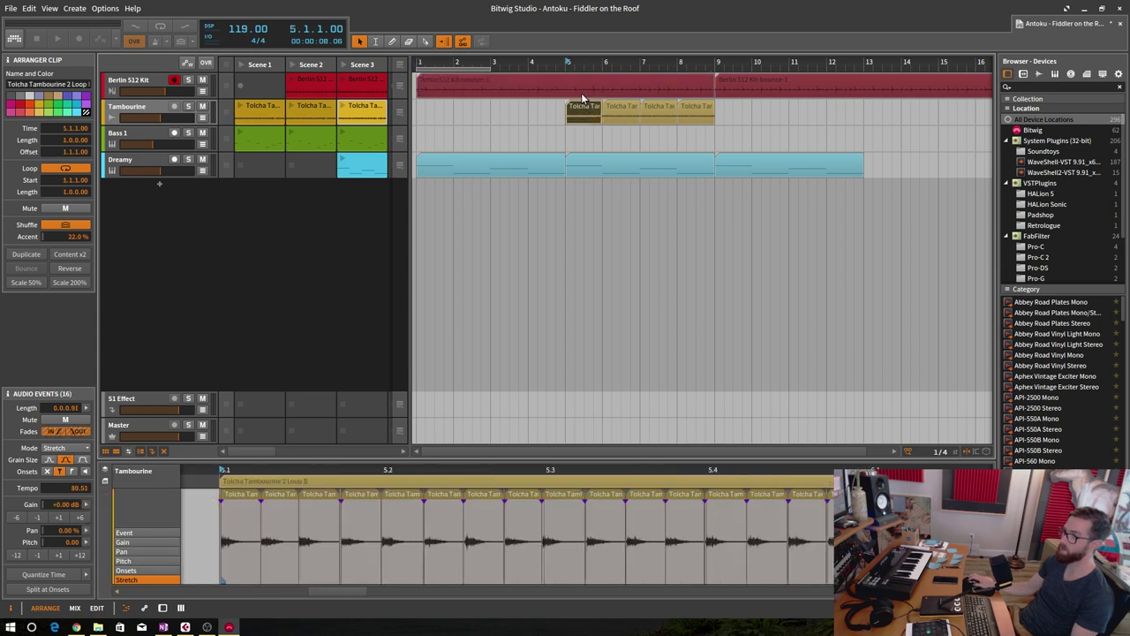
click(584, 88)
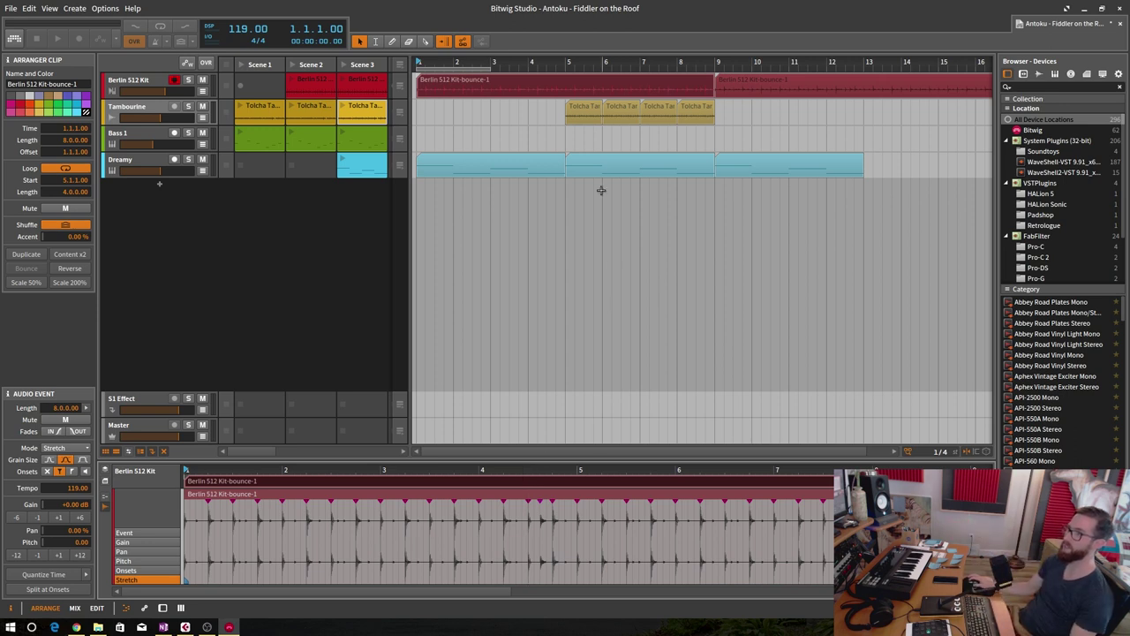
click(589, 110)
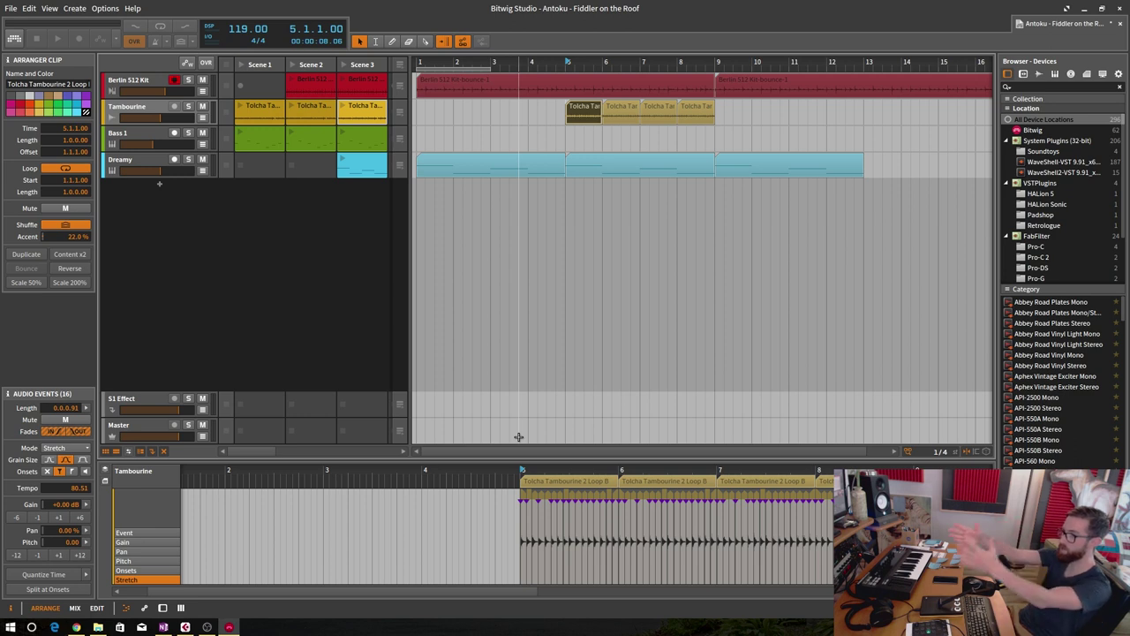
- Fit the bar 5 Tambourine clip and the bar 9 Dreamy clip in the detail editor, then select the bar 1 Dreamy clip
double_click(588, 119)
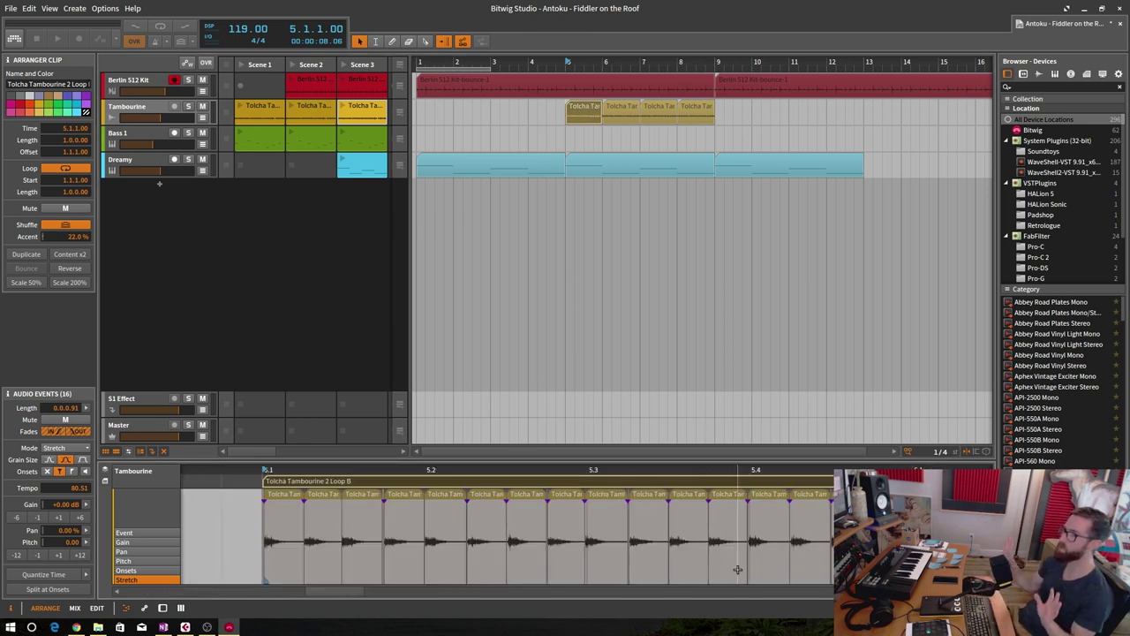
click(771, 170)
double_click(770, 169)
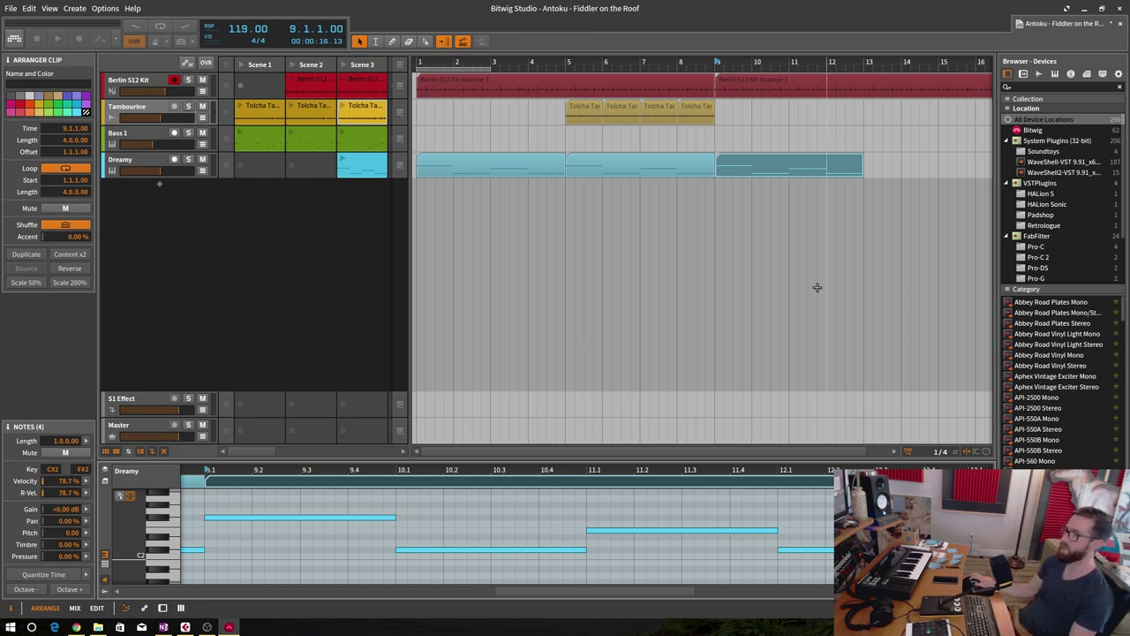
click(516, 172)
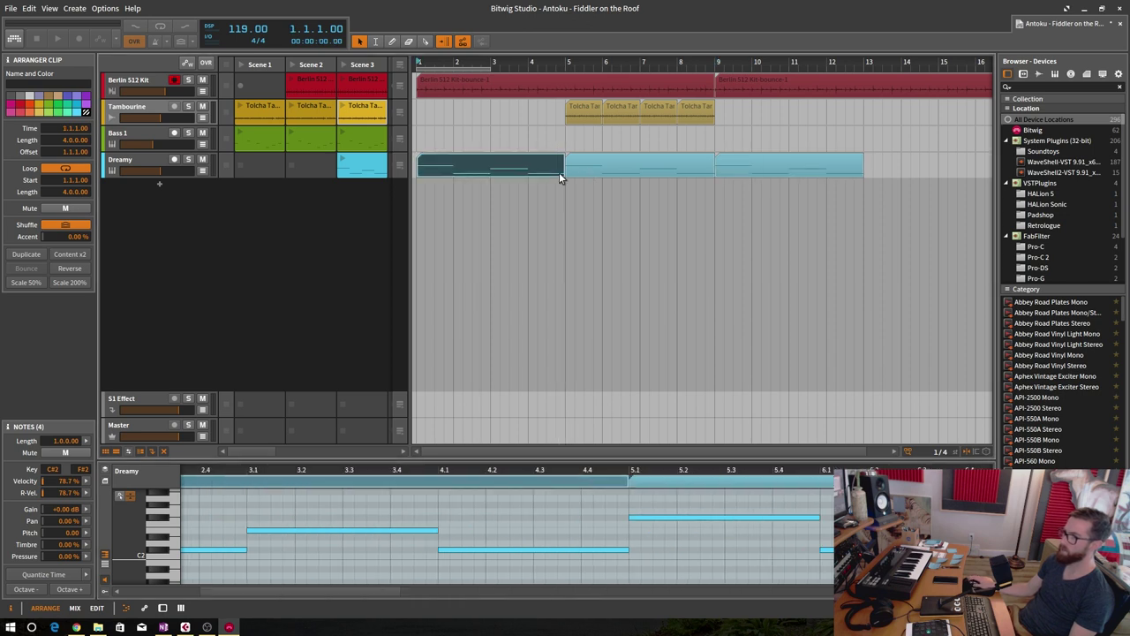
- Raise the Dreamy clip's note at bar 5 to G#2 in the detail editor
scroll(559, 173, right, 3)
scroll(558, 172, right, 1)
scroll(653, 530, up, 2)
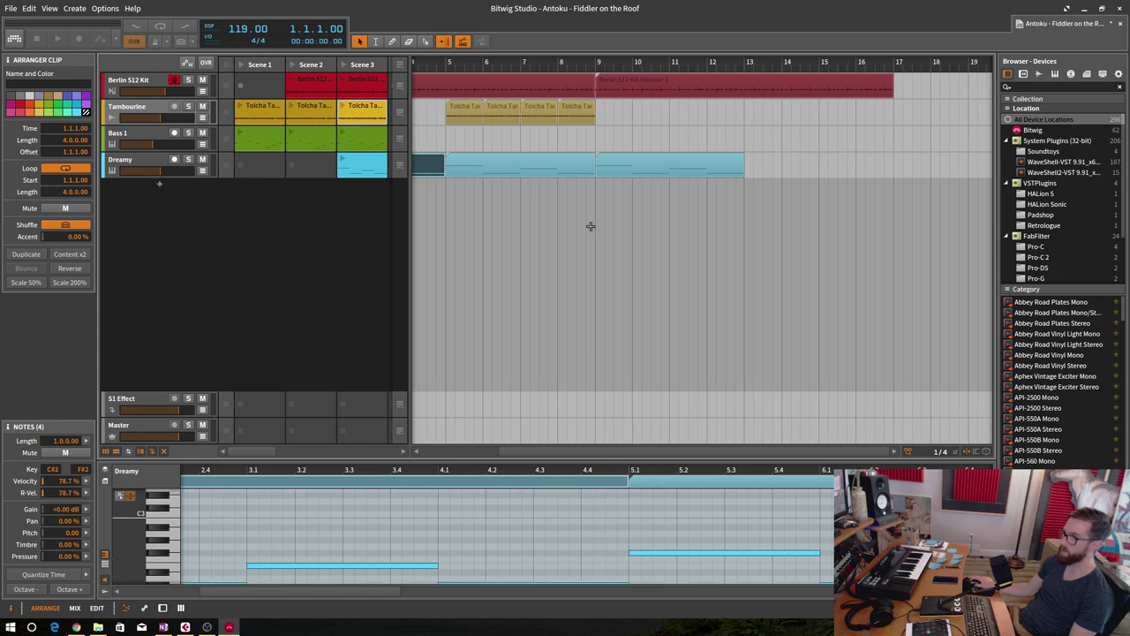
scroll(540, 168, left, 5)
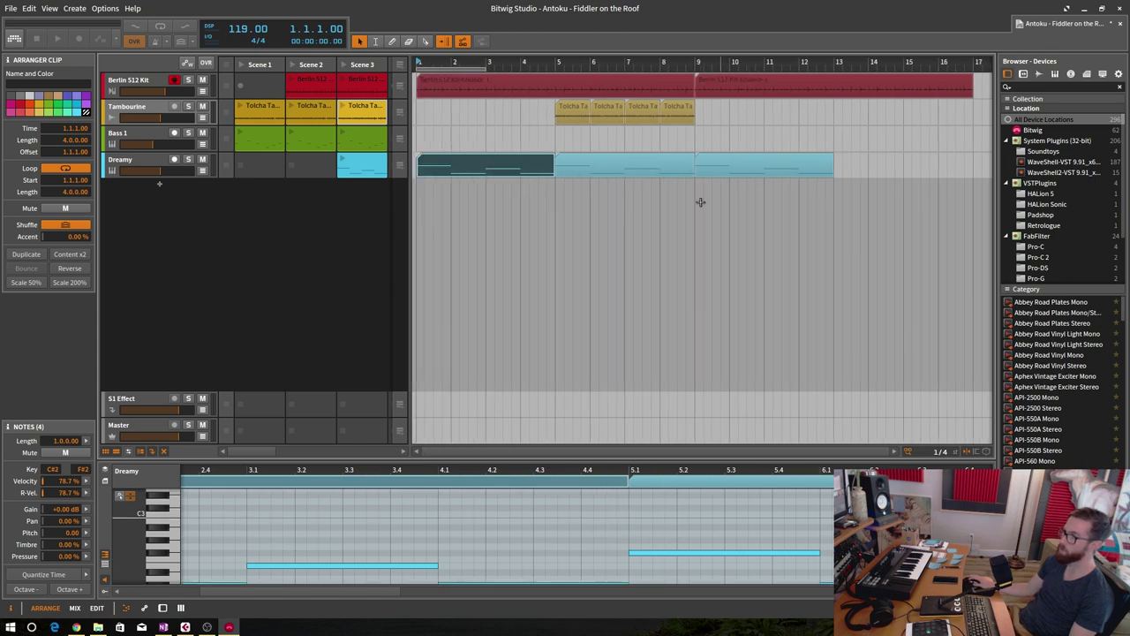
scroll(484, 524, down, 3)
drag(476, 549, 480, 537)
scroll(570, 496, down, 3)
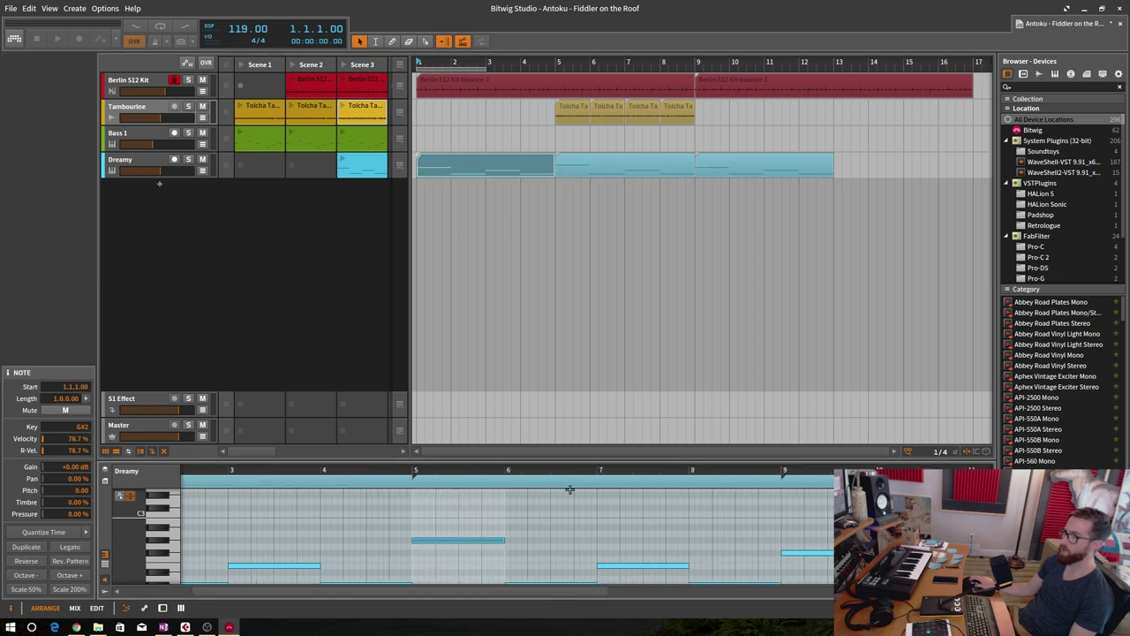
scroll(570, 496, left, 3)
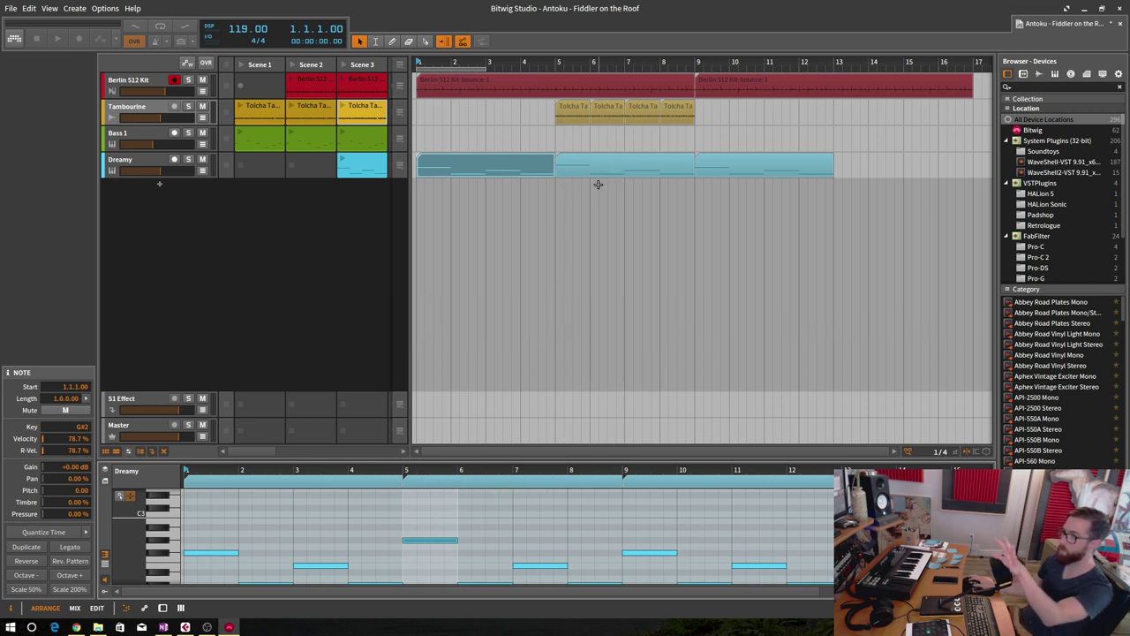
- Open the bar 1 Berlin 512 Kit clip in the detail editor and cut a short gap out of its audio after bar 5
click(572, 85)
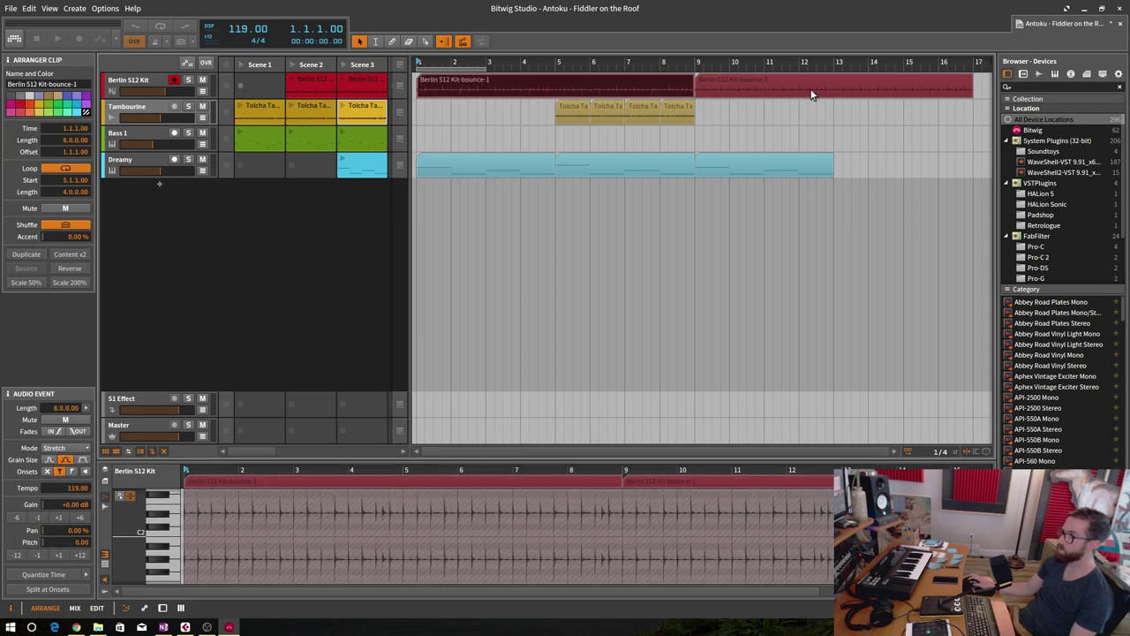
double_click(651, 86)
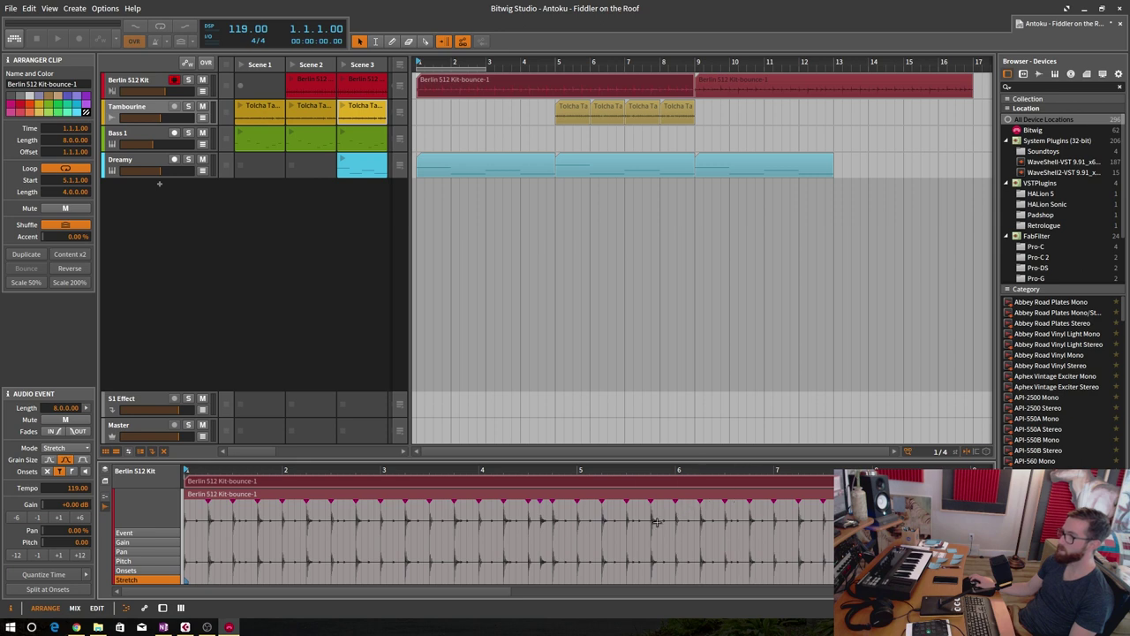
click(630, 521)
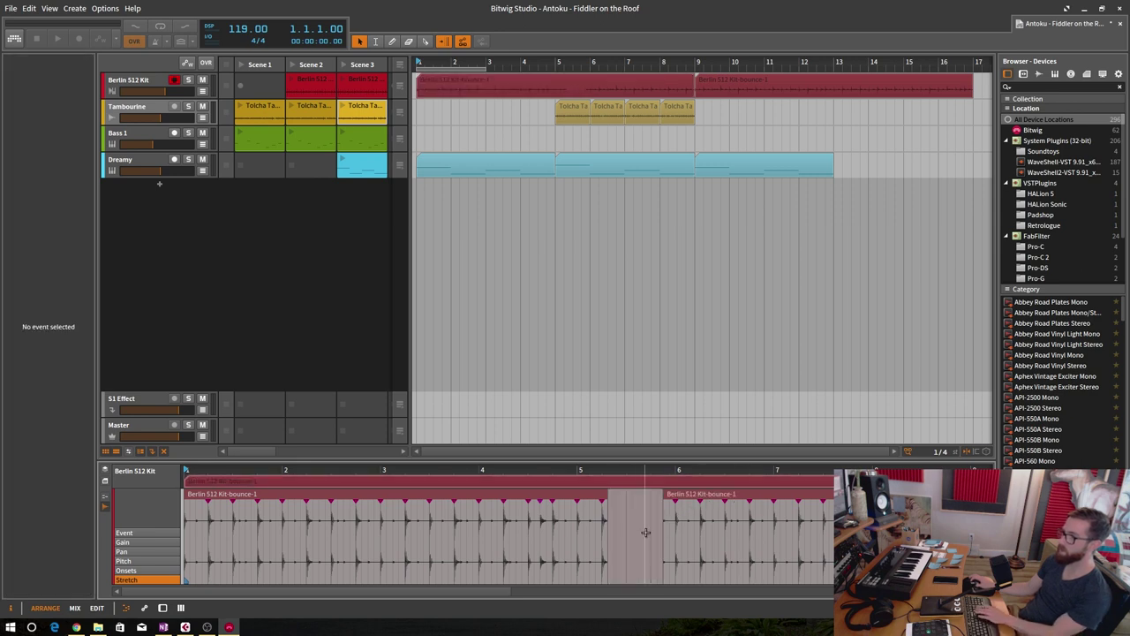
- Compare the bar 1 and bar 9 Berlin 512 Kit clips and the Tambourine track in the detail editor
click(732, 119)
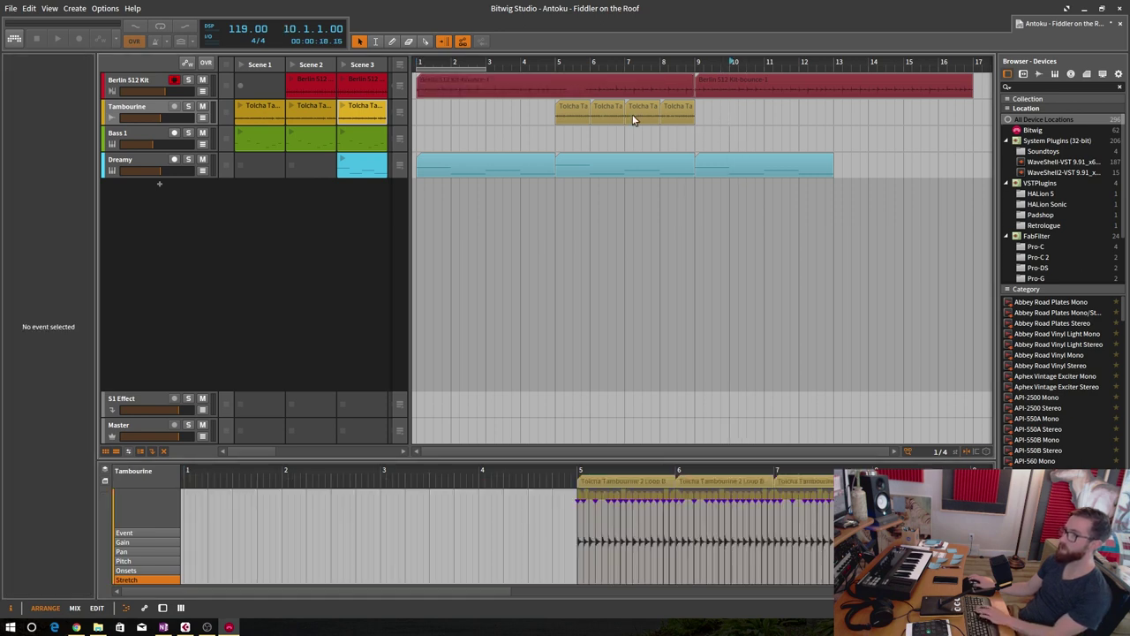
click(589, 89)
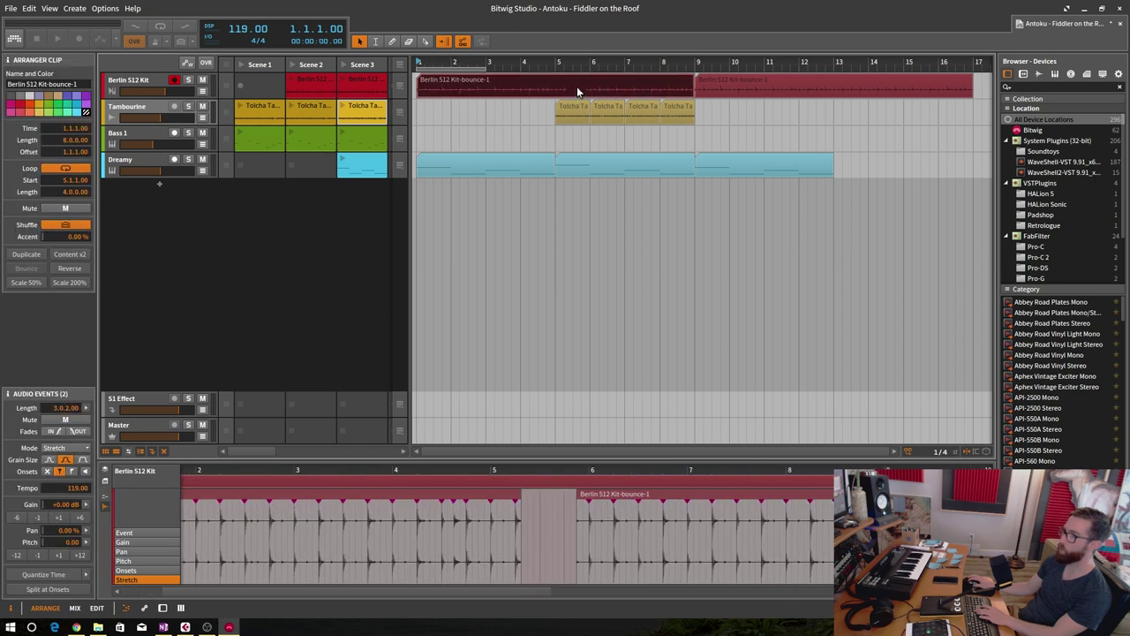
click(835, 96)
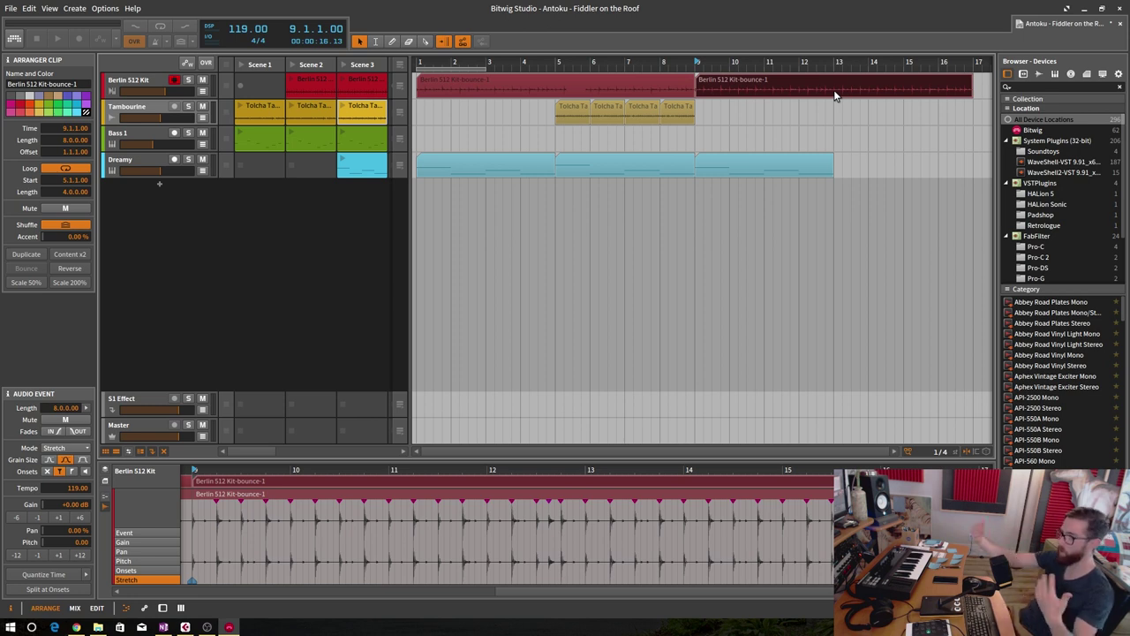
click(649, 84)
click(741, 82)
click(681, 87)
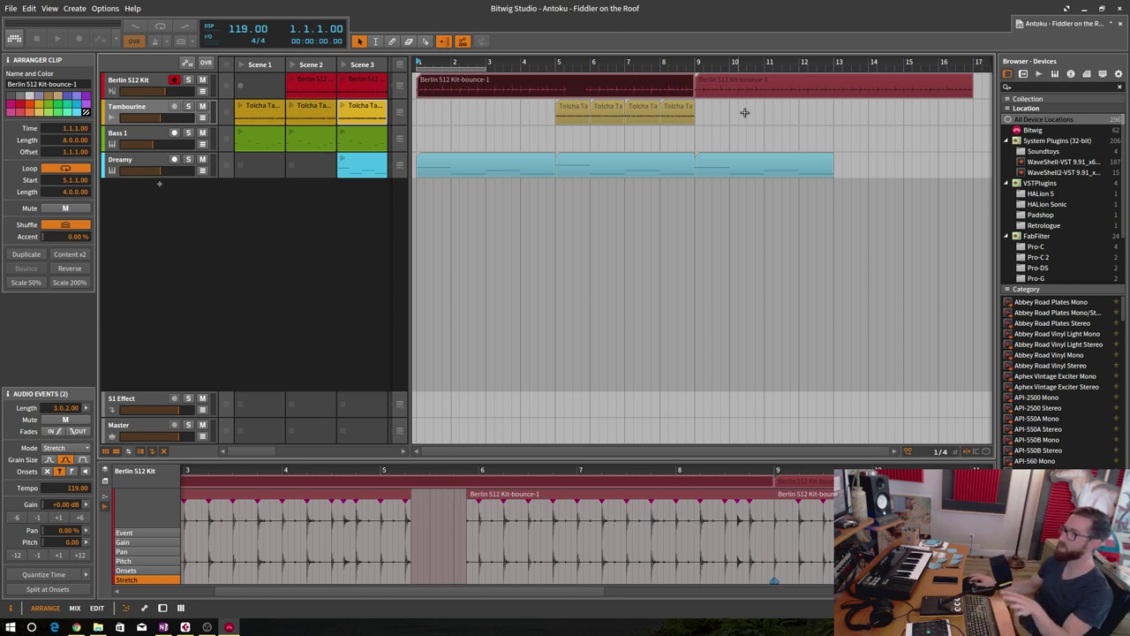
click(835, 81)
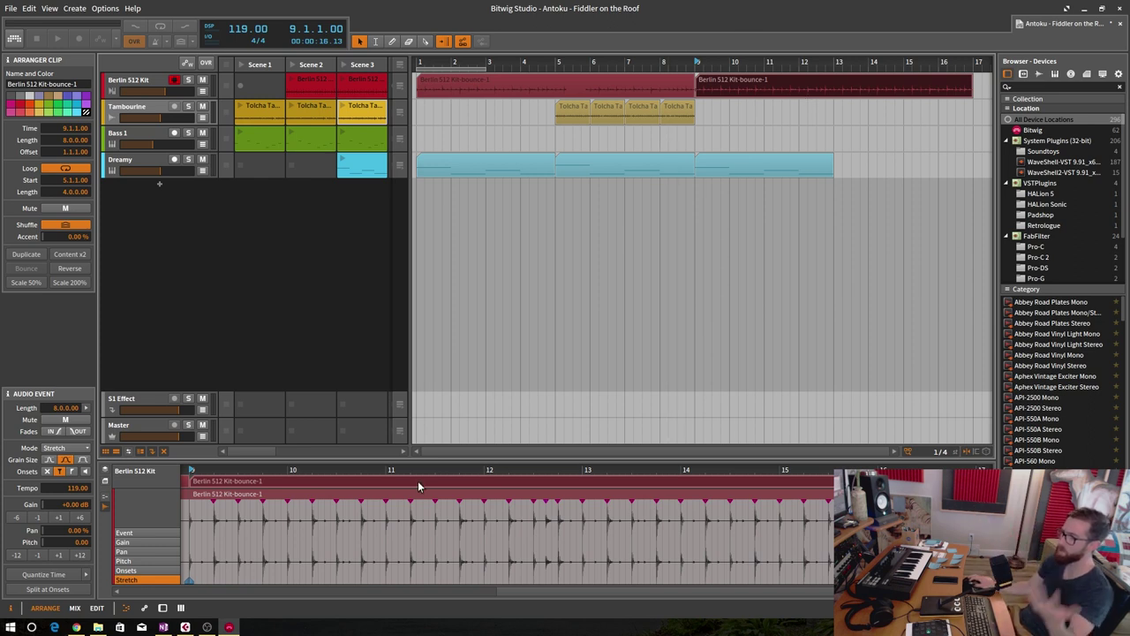
- Switch to Cubase and show the bar 38 Nu-Disco_Rhythmic event in the lower-zone sample editor
click(185, 627)
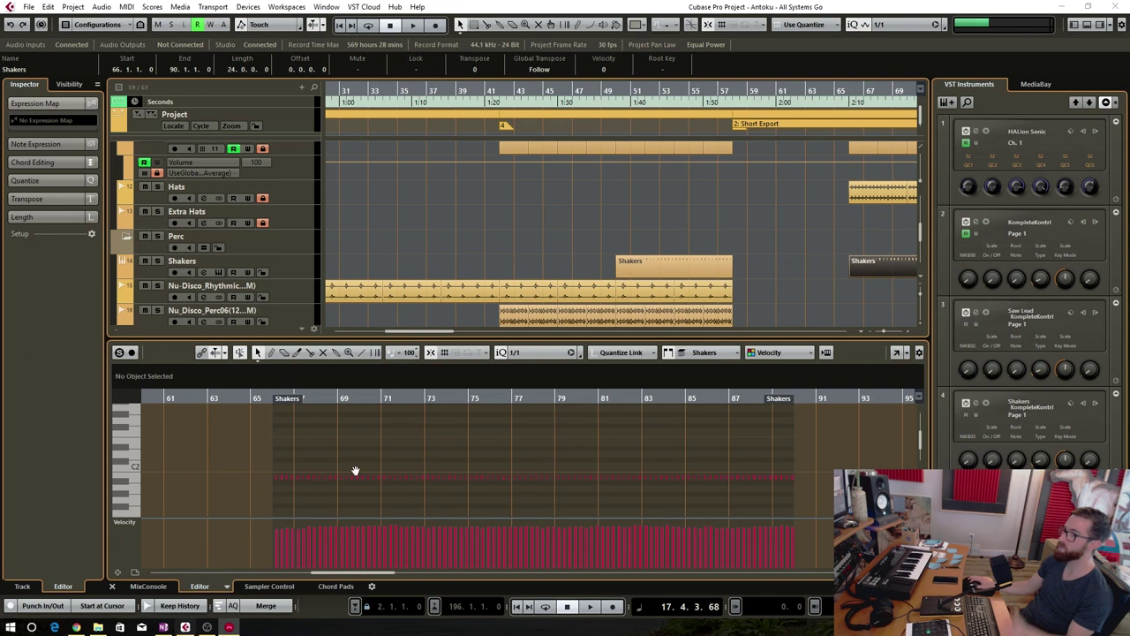
click(472, 299)
- Try deleting the range from about 39.2.2 to 39.4.3 of the Nu-Disco_Rhythmic event, and undo it
drag(392, 452, 501, 452)
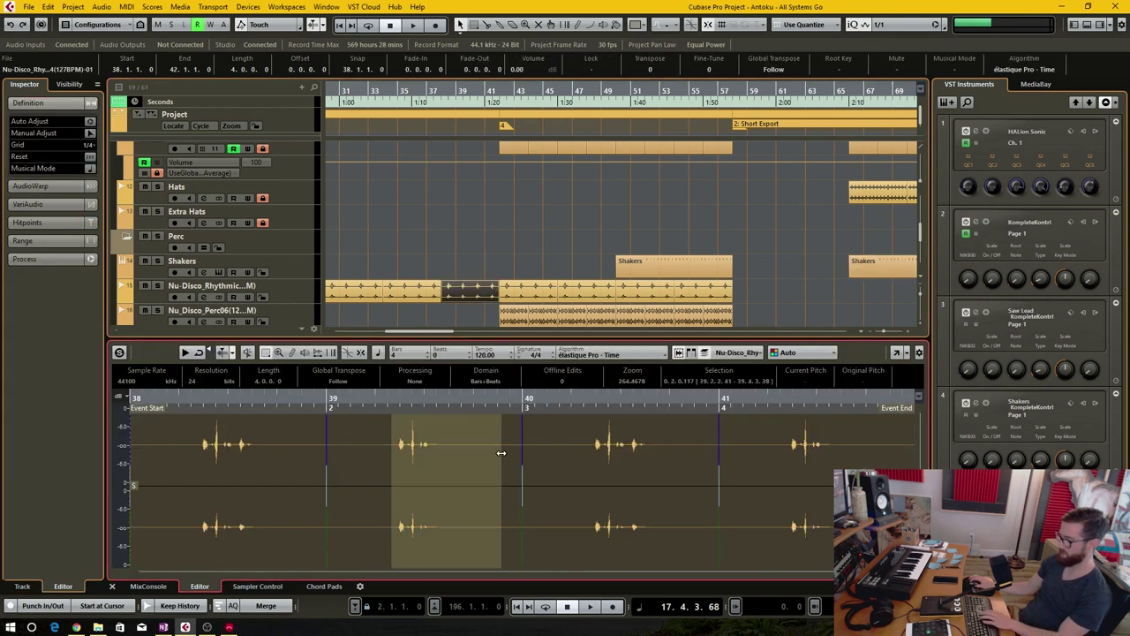
key(Delete)
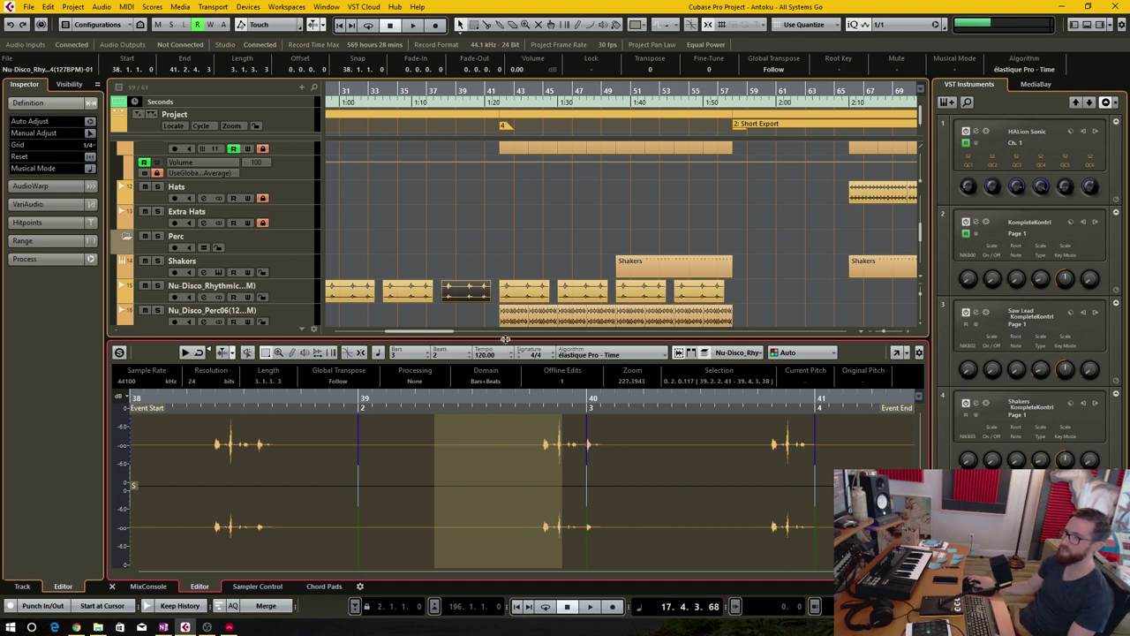
key(ctrl+z)
- Bounce the bar 38 Nu-Disco_Rhythmic event to its own audio file and replace the event with it
click(474, 294)
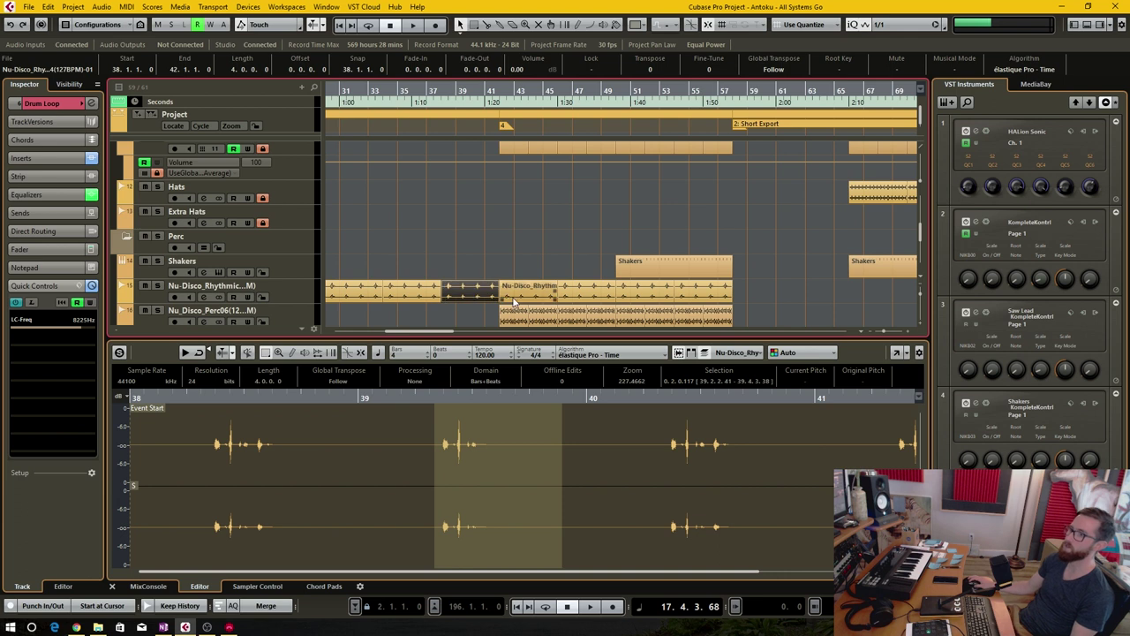
click(102, 7)
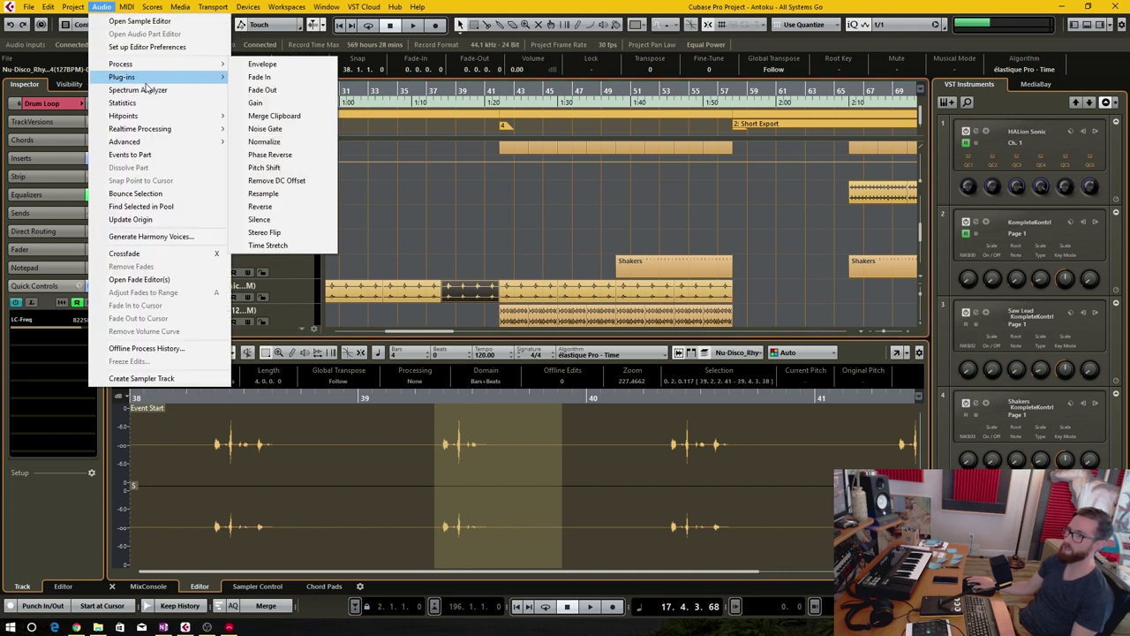
click(149, 193)
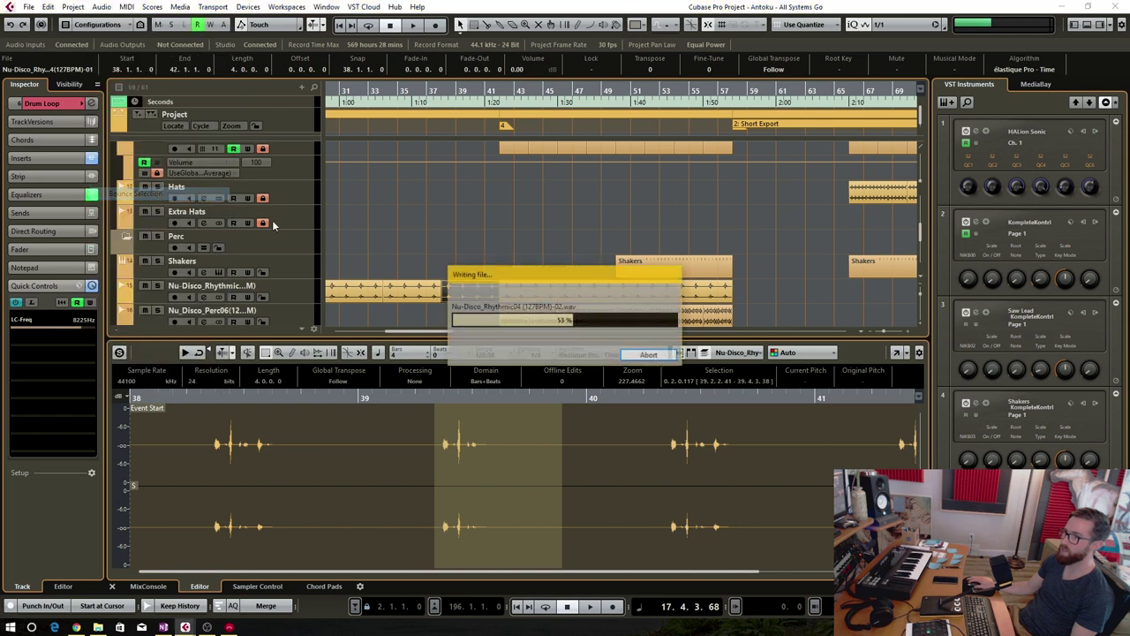
click(540, 342)
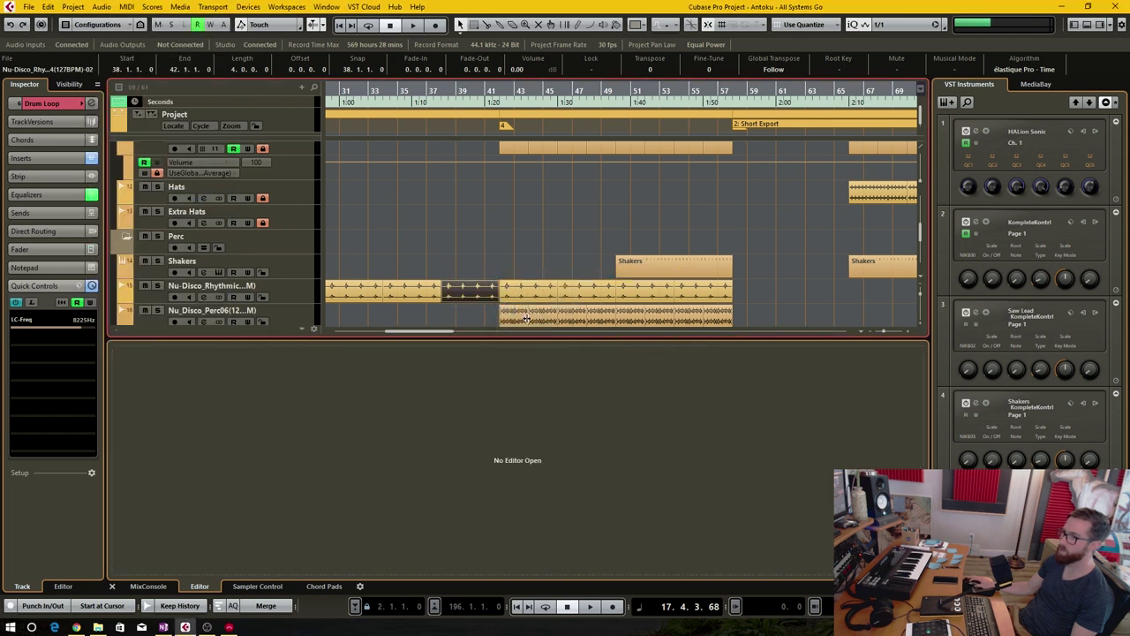
- Delete the range from about 39.2.1 to 39.3.4 in the bounced bar 38 Nu-Disco_Rhythmic event
click(476, 293)
mouse_move(417, 477)
mouse_down()
mouse_move(519, 476)
mouse_move(454, 459)
mouse_move(470, 451)
mouse_up()
key(Delete)
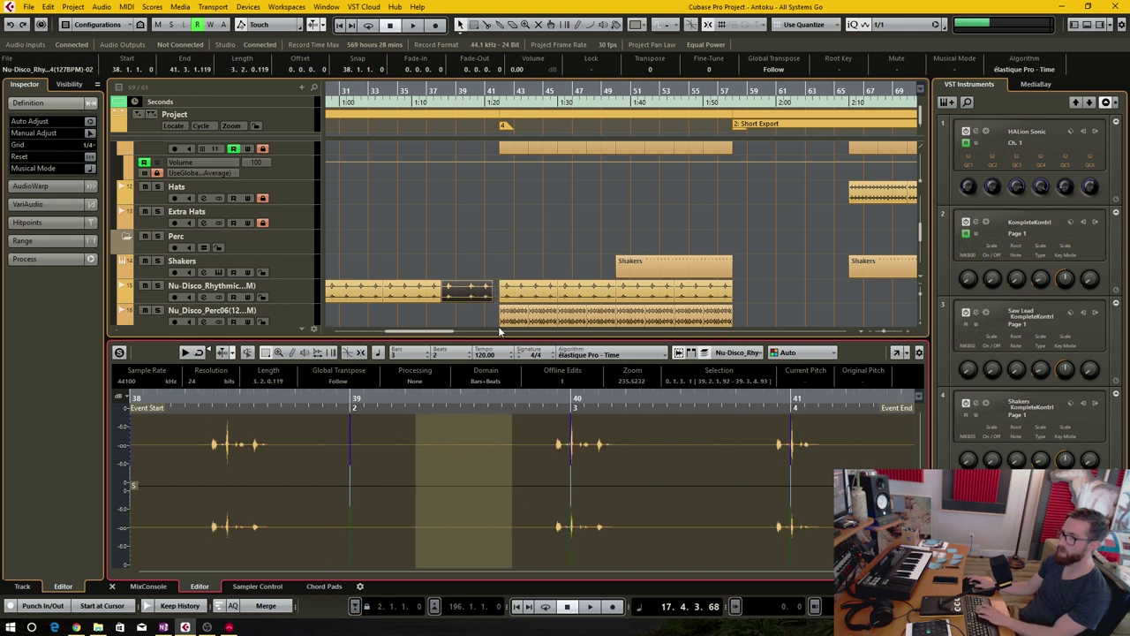
- Delete the range from about 43.2.3 to 43.4.1 in the unbounced bar 42 Nu-Disco_Rhythmic event and deselect it
click(535, 291)
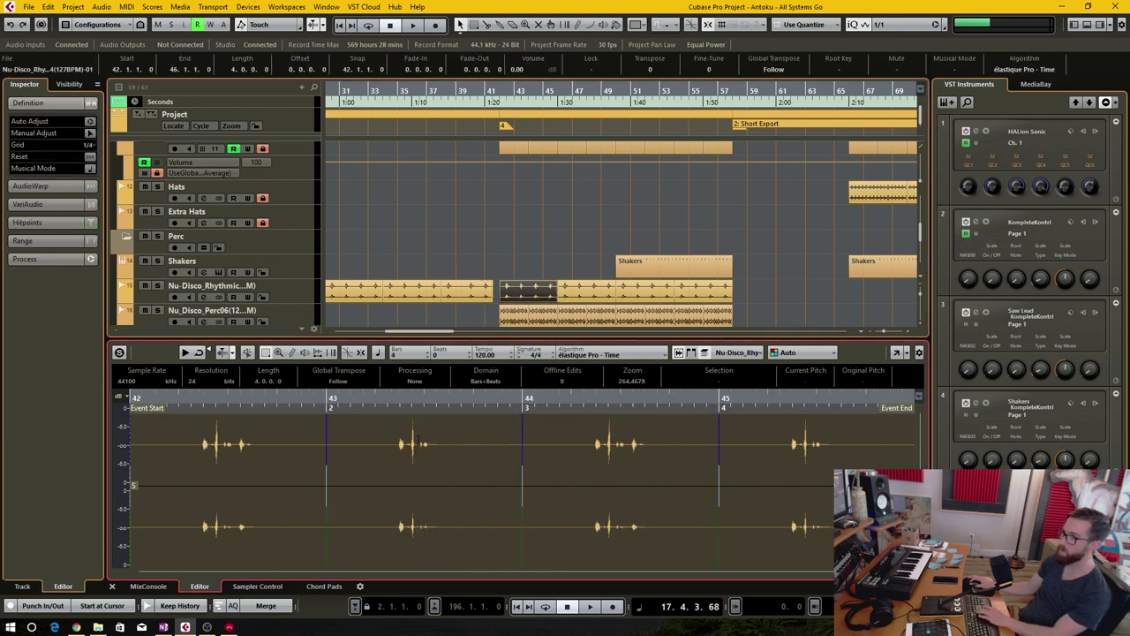
drag(406, 446, 482, 446)
key(Delete)
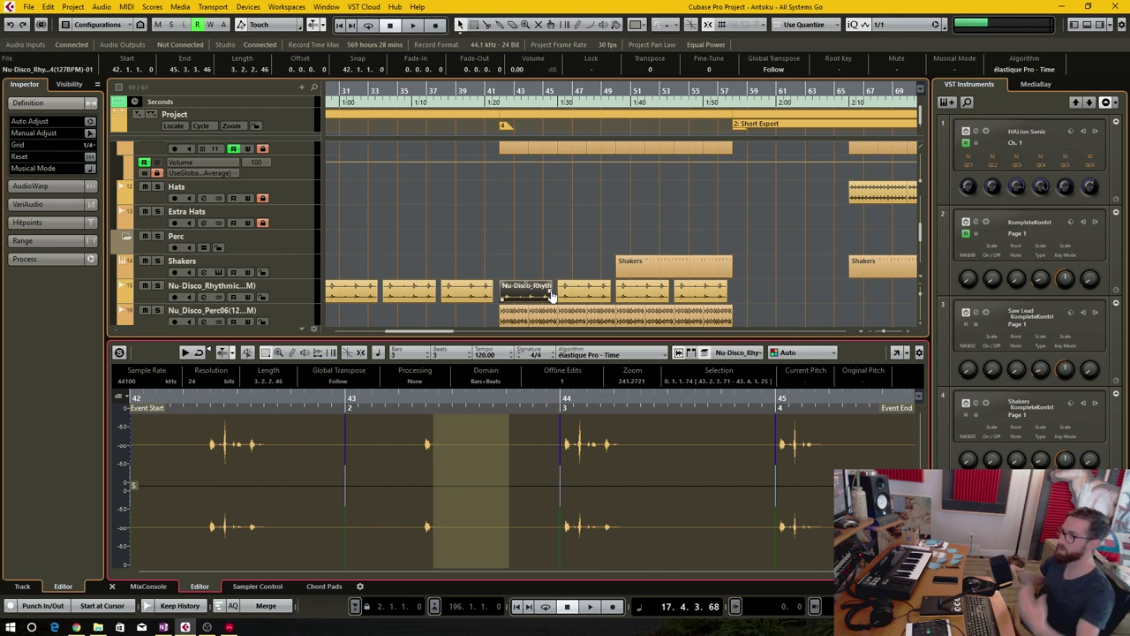
click(568, 254)
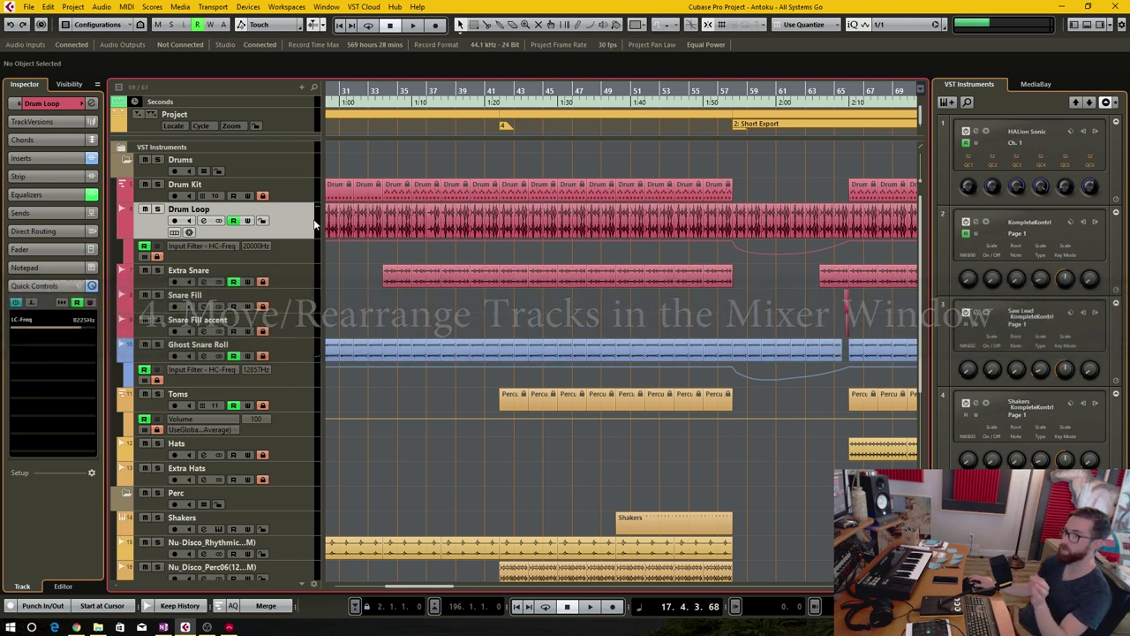
- Select the Ghost Snare Roll track and open the full MixConsole
click(278, 200)
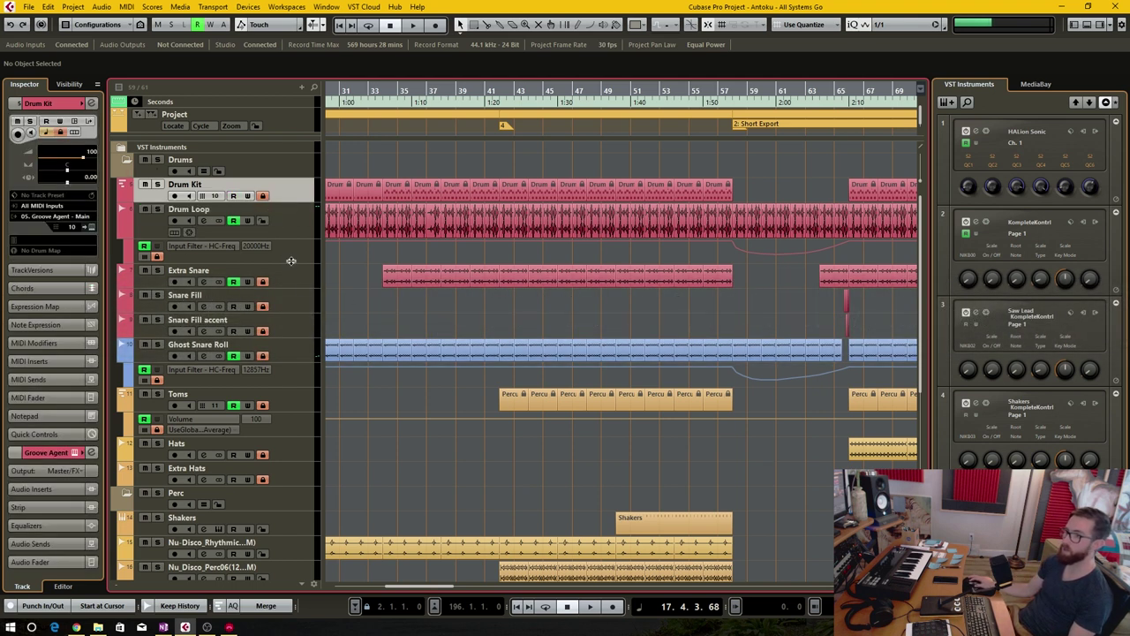
drag(303, 351, 272, 378)
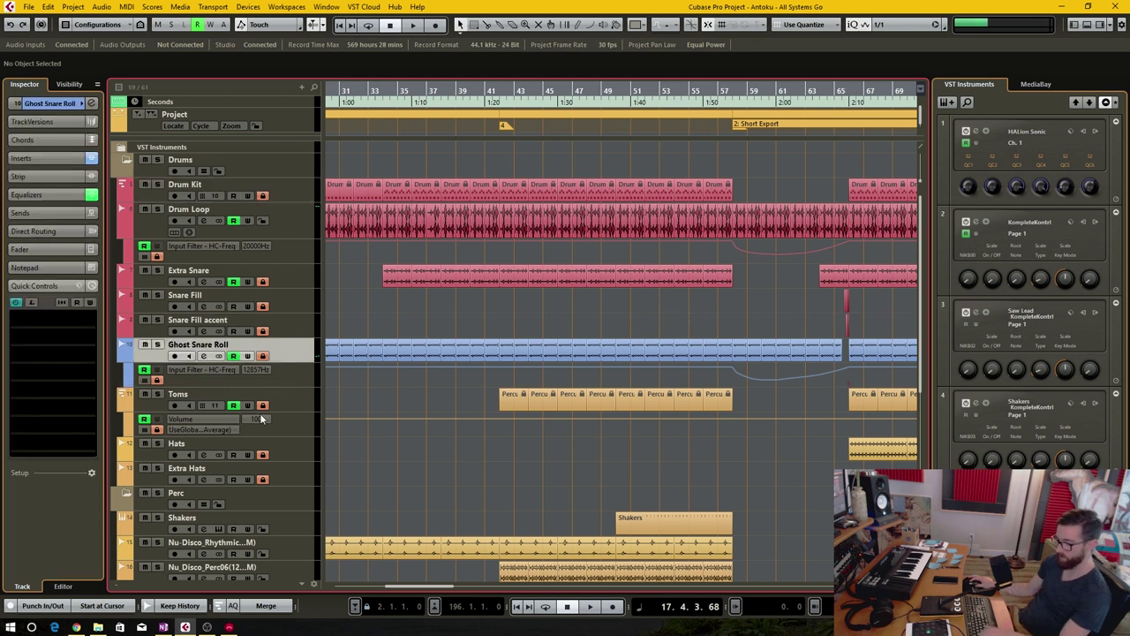
key(F3)
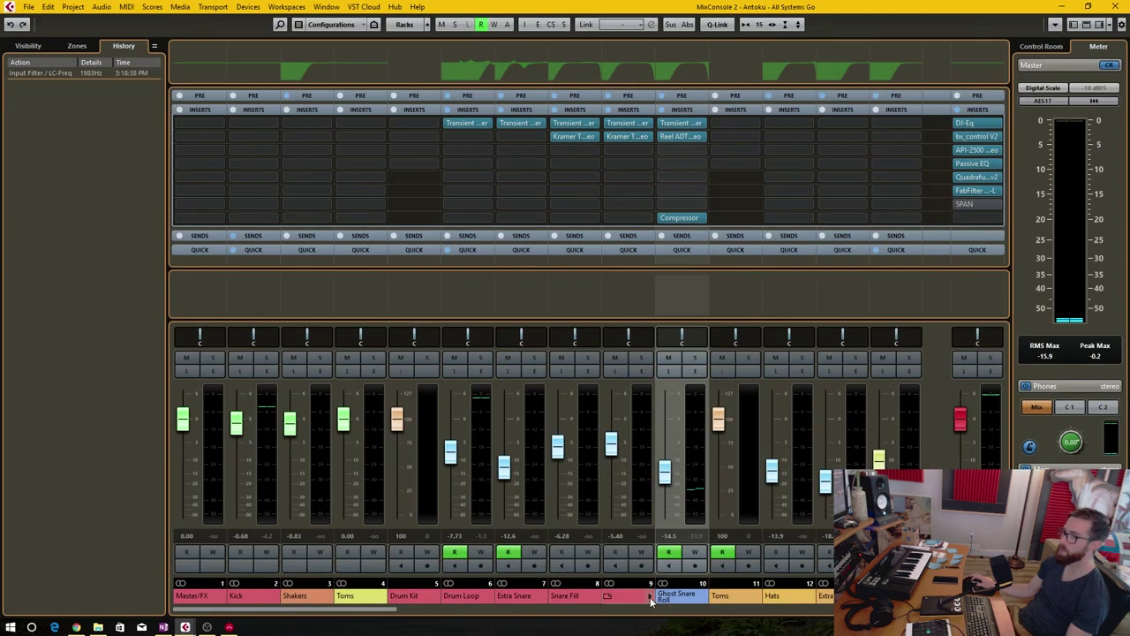
- Try to move the Ghost Snare Roll mixer channel to the Extra Hats position, and undo it
drag(684, 599, 839, 494)
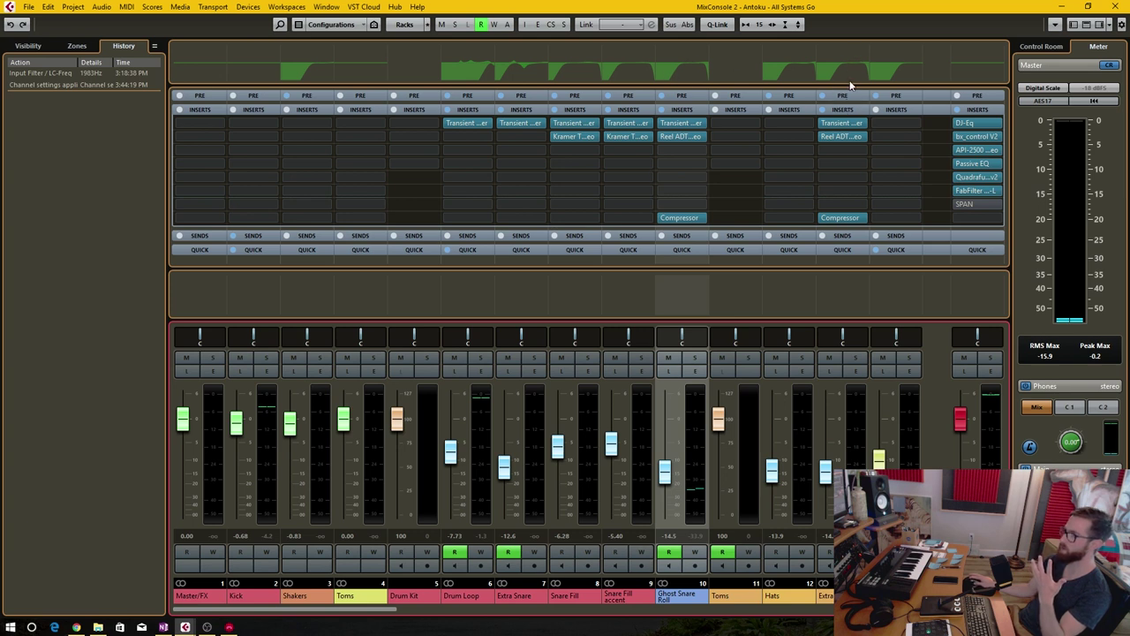
click(113, 73)
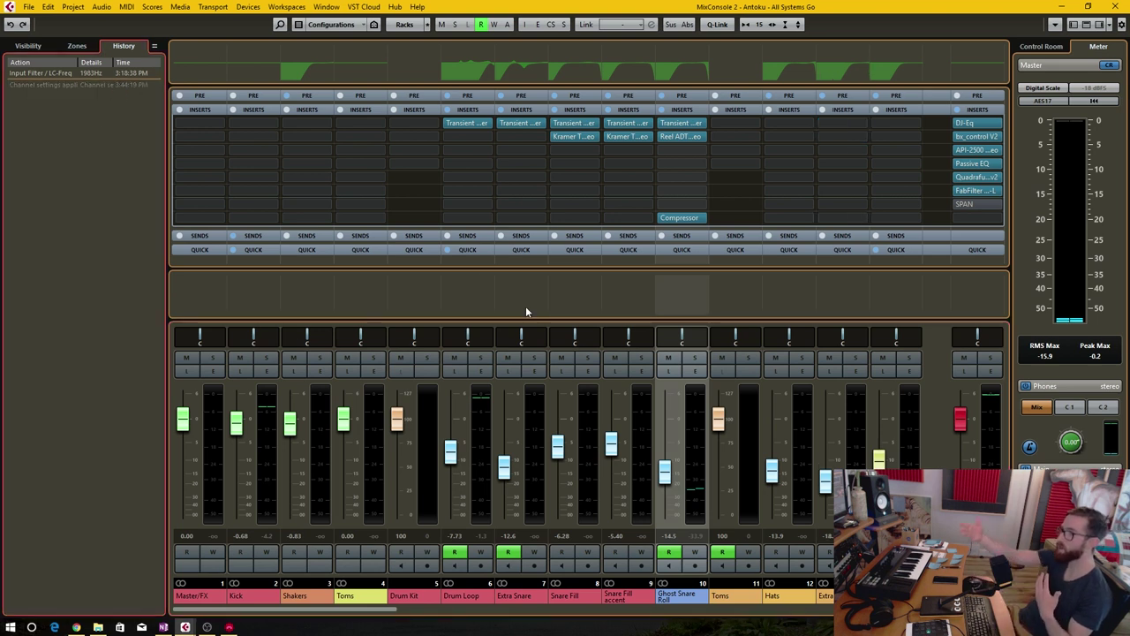
- Try moving Ghost Snare Roll onto Extra Hats again and ahead of Snare Fill accent in the mixer, and undo both changes
click(684, 596)
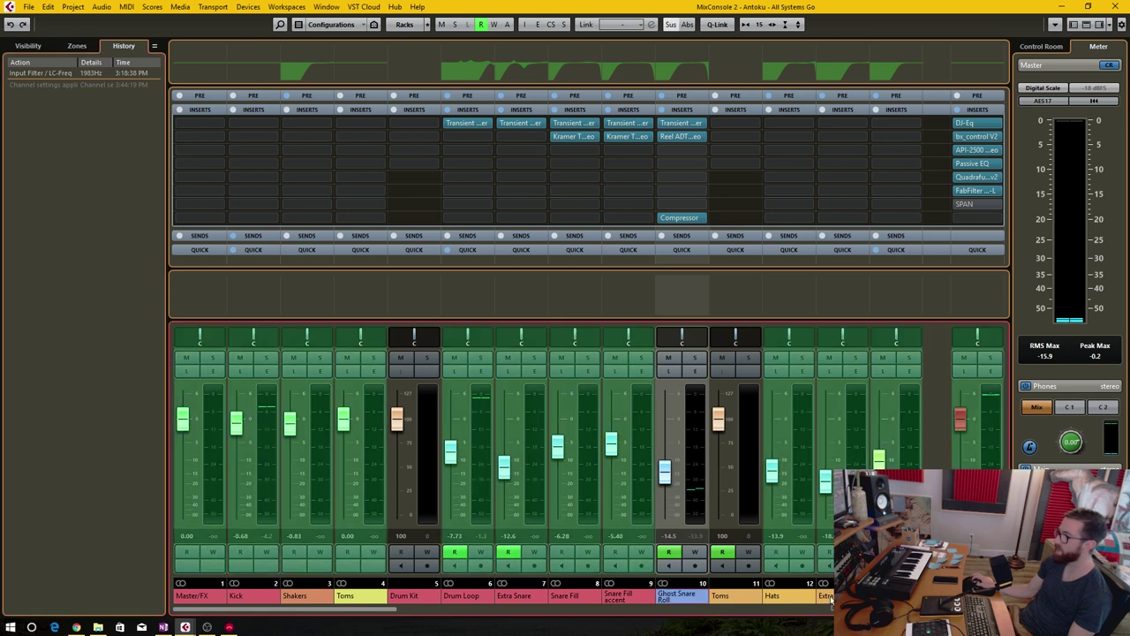
drag(759, 595, 839, 596)
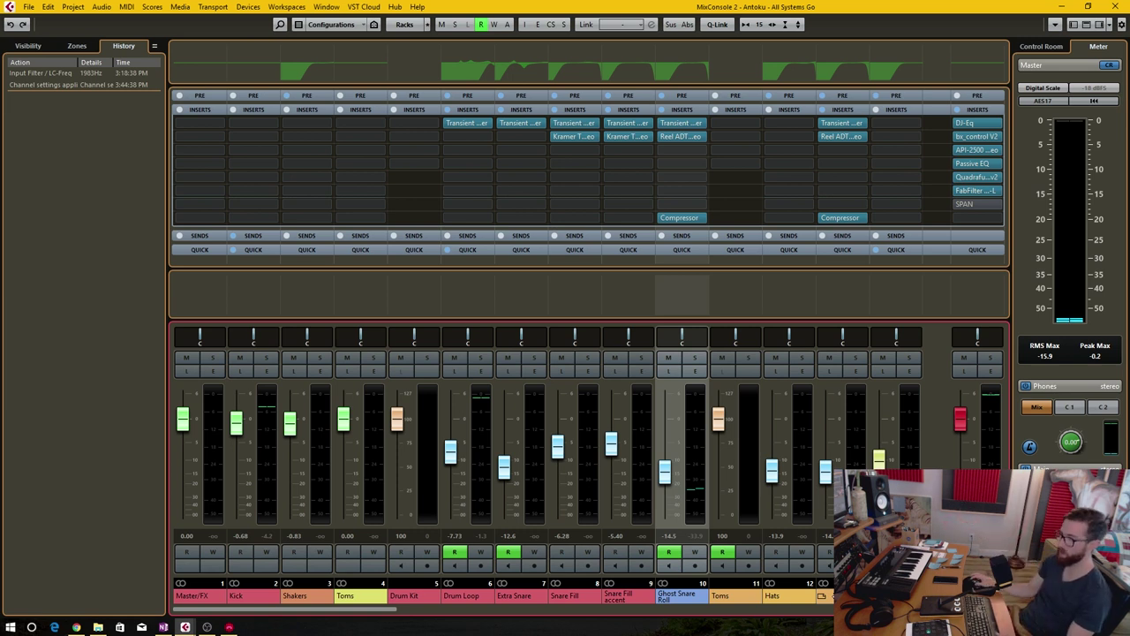
drag(682, 596, 627, 596)
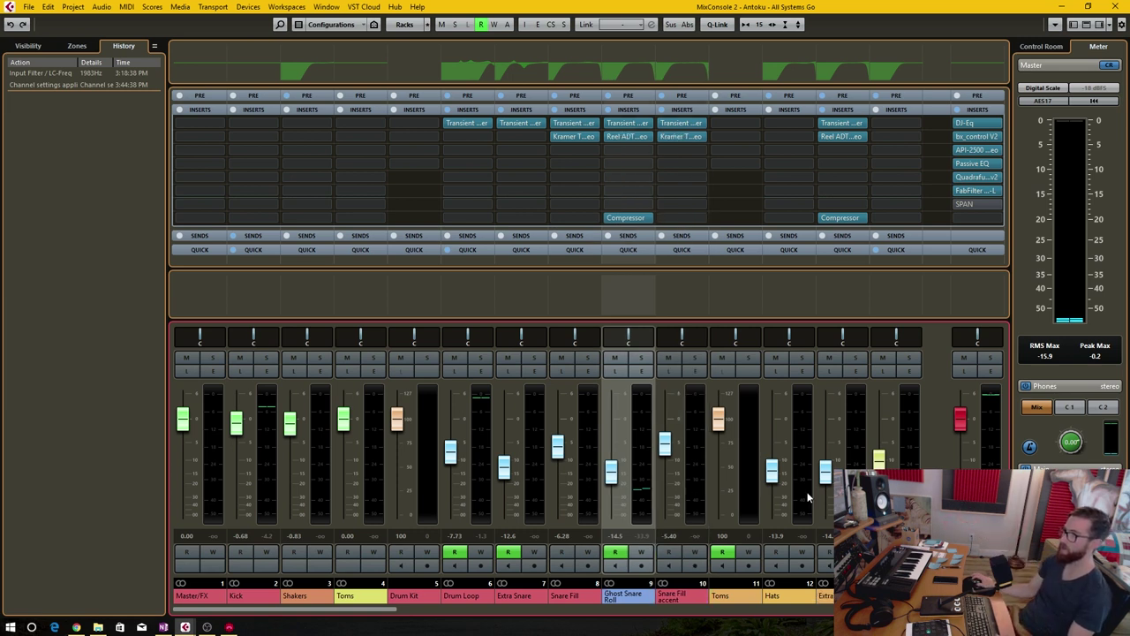
click(85, 80)
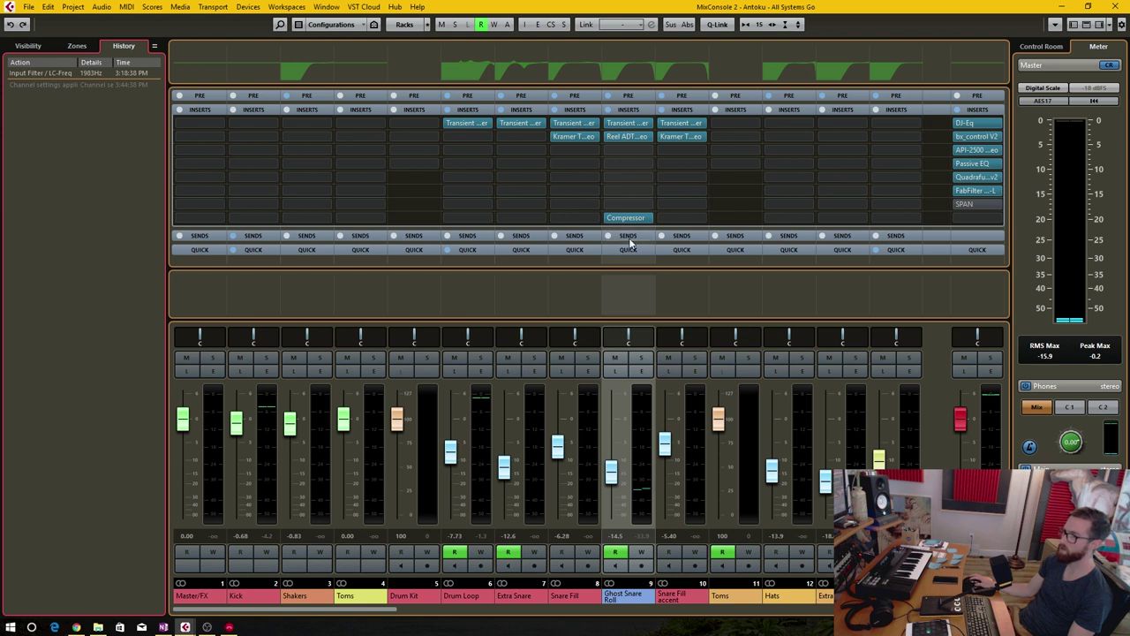
key(ctrl+z)
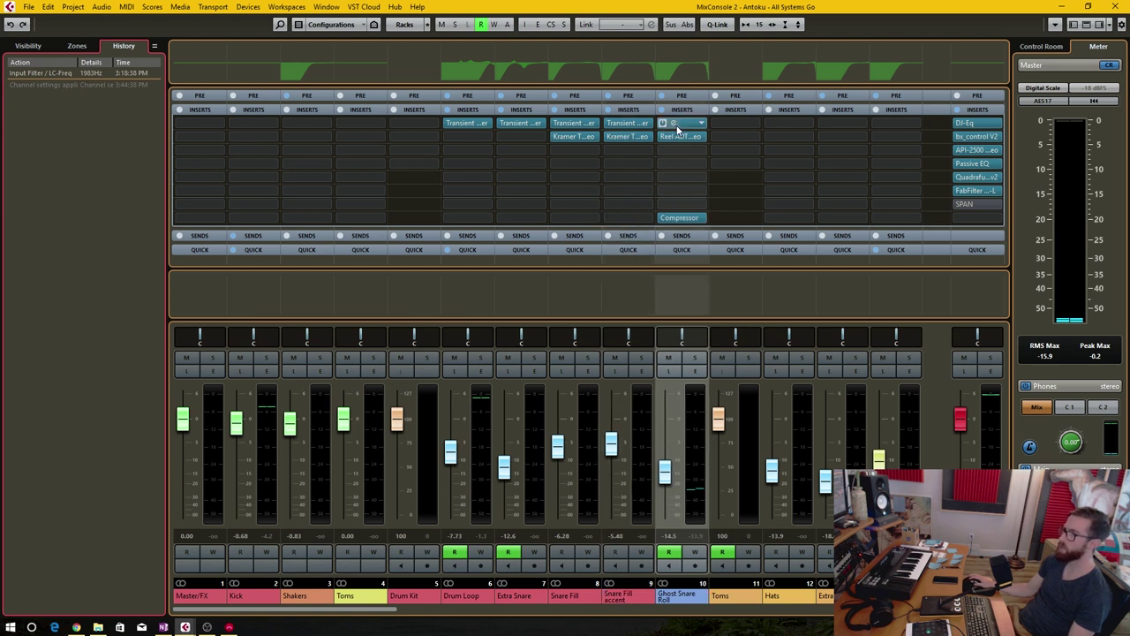
- Close the MixConsole and return to the project window
mouse_move(681, 596)
mouse_down()
mouse_move(748, 595)
mouse_move(685, 596)
mouse_up()
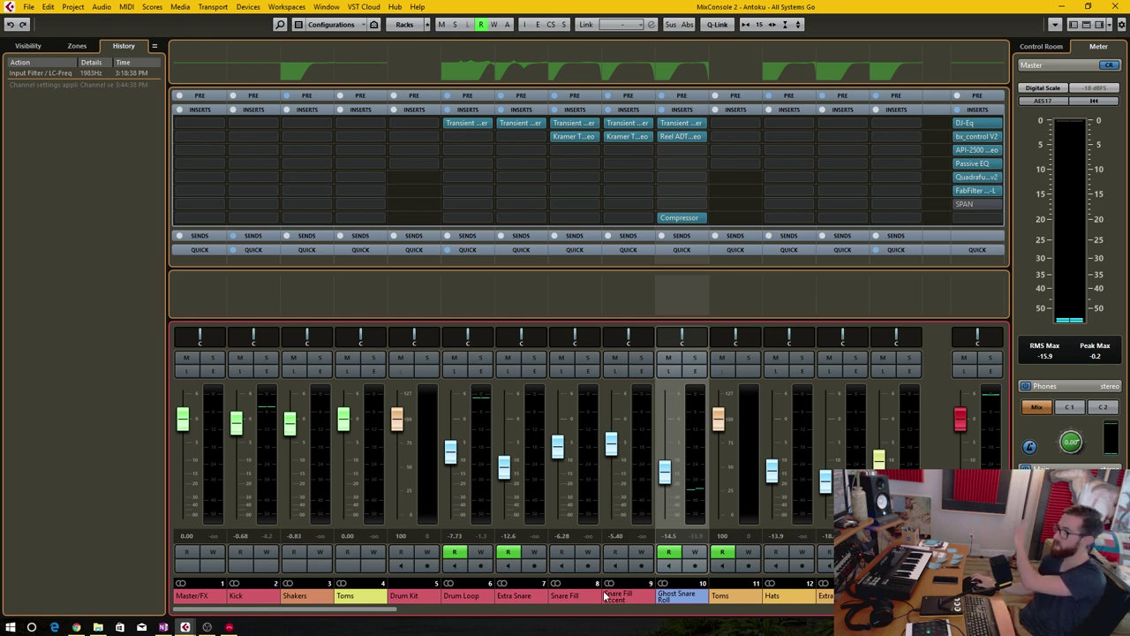
click(1114, 7)
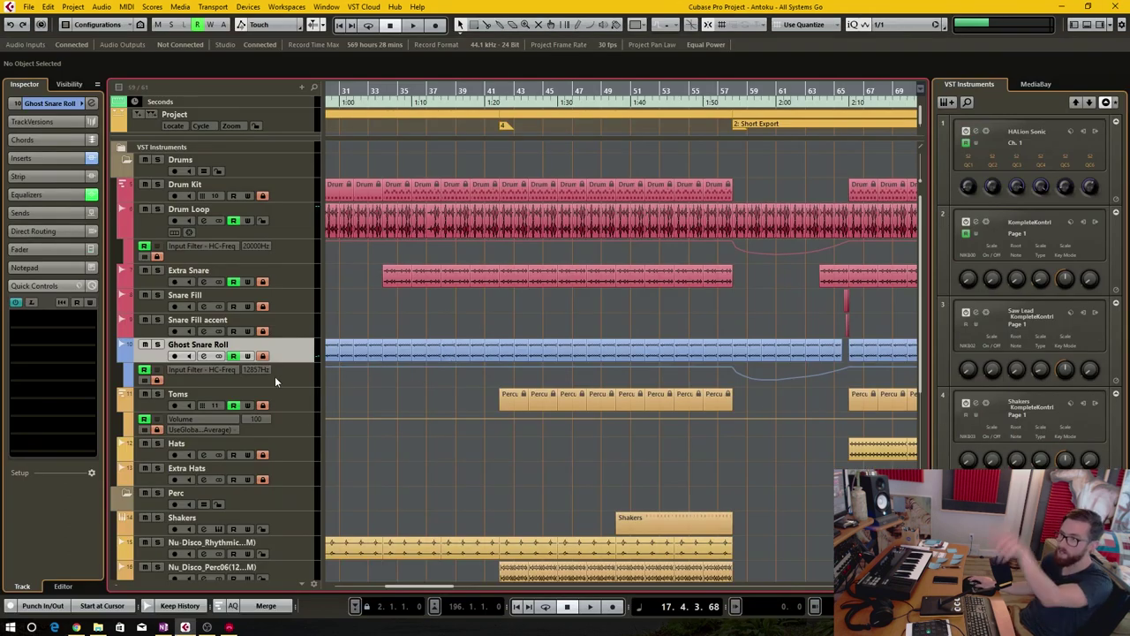
- Check the available options of the Ghost Snare Roll channel in the MixConsole for a way to delete the track
scroll(280, 374, down, 5)
scroll(280, 375, up, 5)
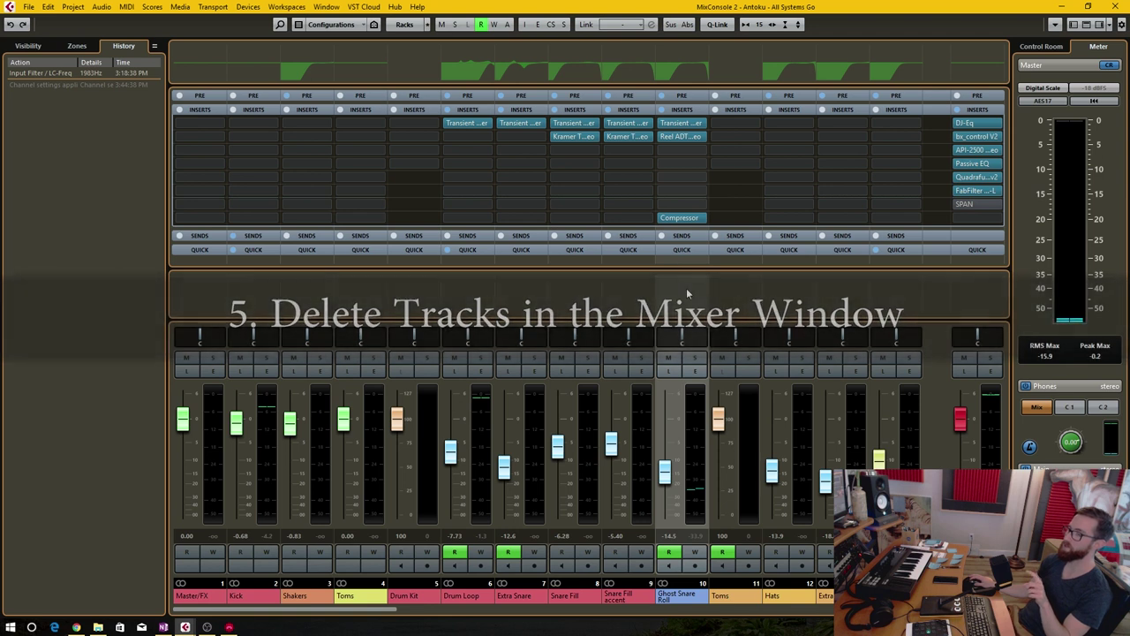
right_click(682, 596)
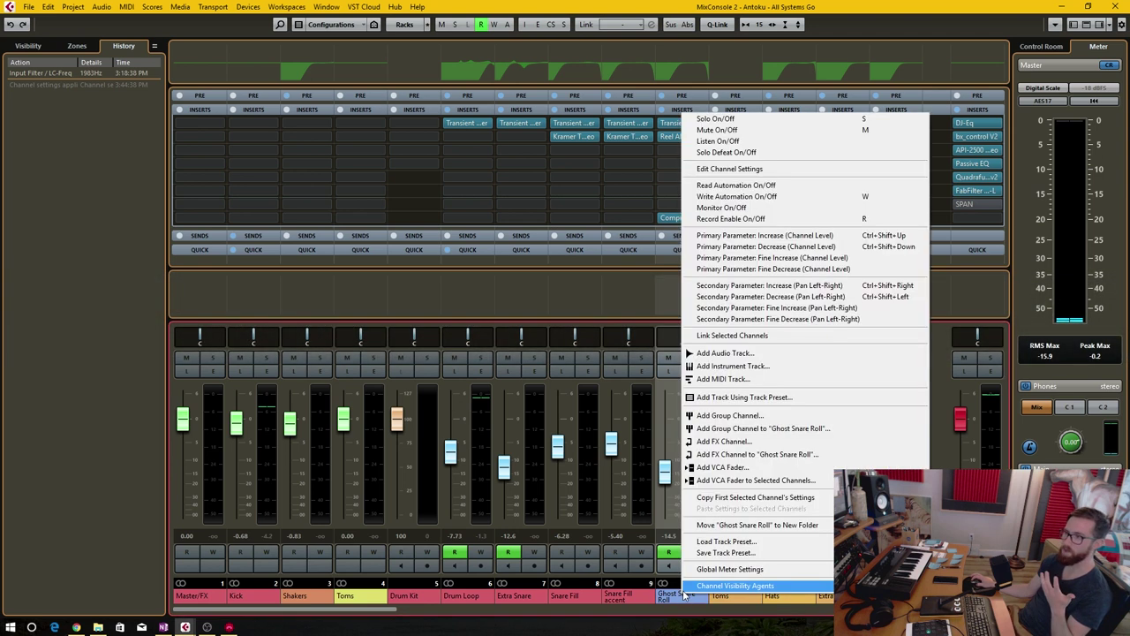
mouse_move(687, 586)
click(491, 321)
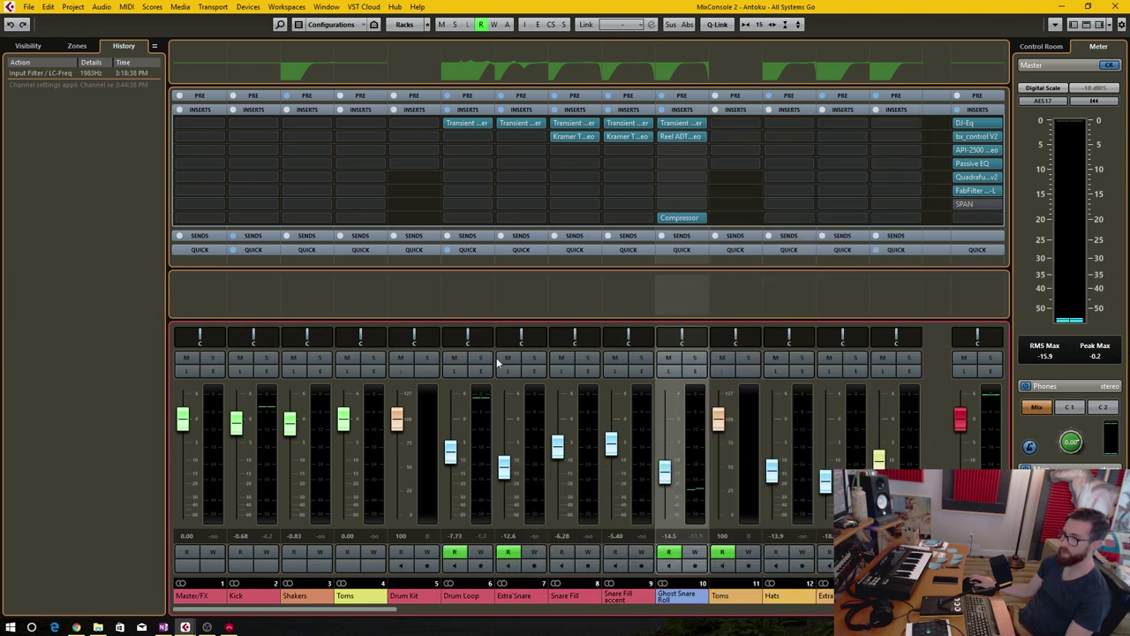
- Select the Drum Loop mixer channel and look through its options for a delete command
click(466, 597)
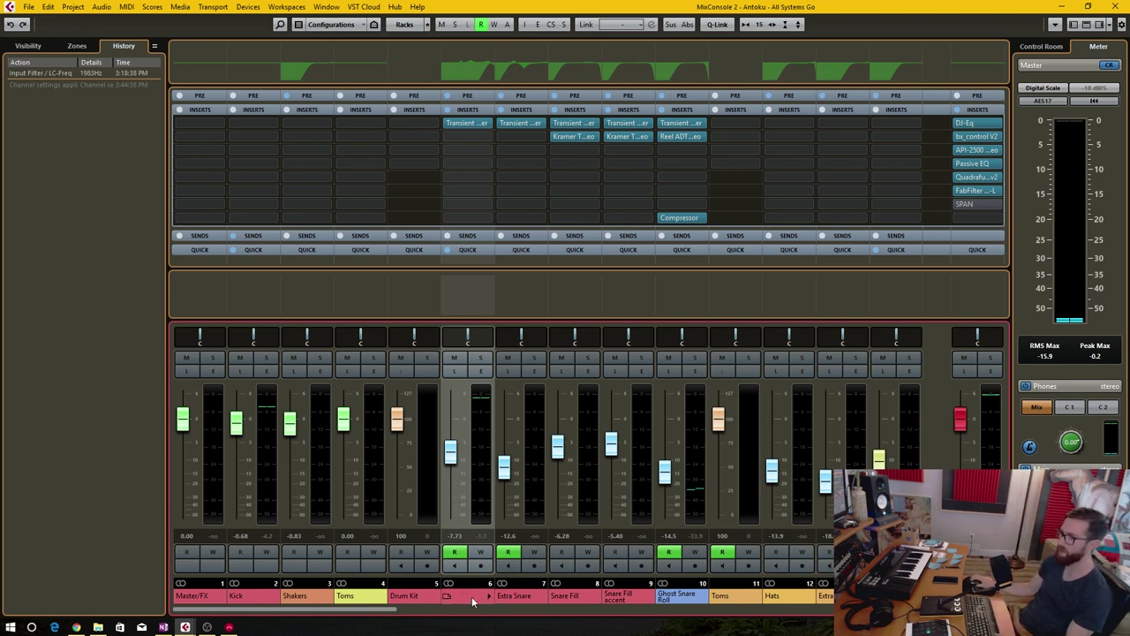
right_click(483, 597)
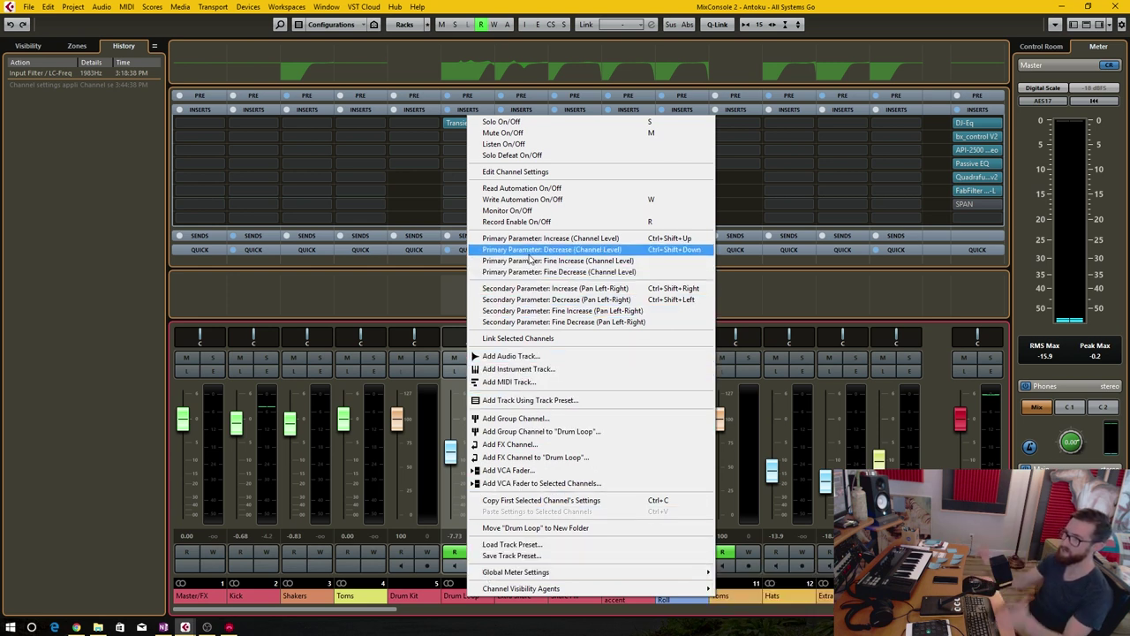
click(460, 600)
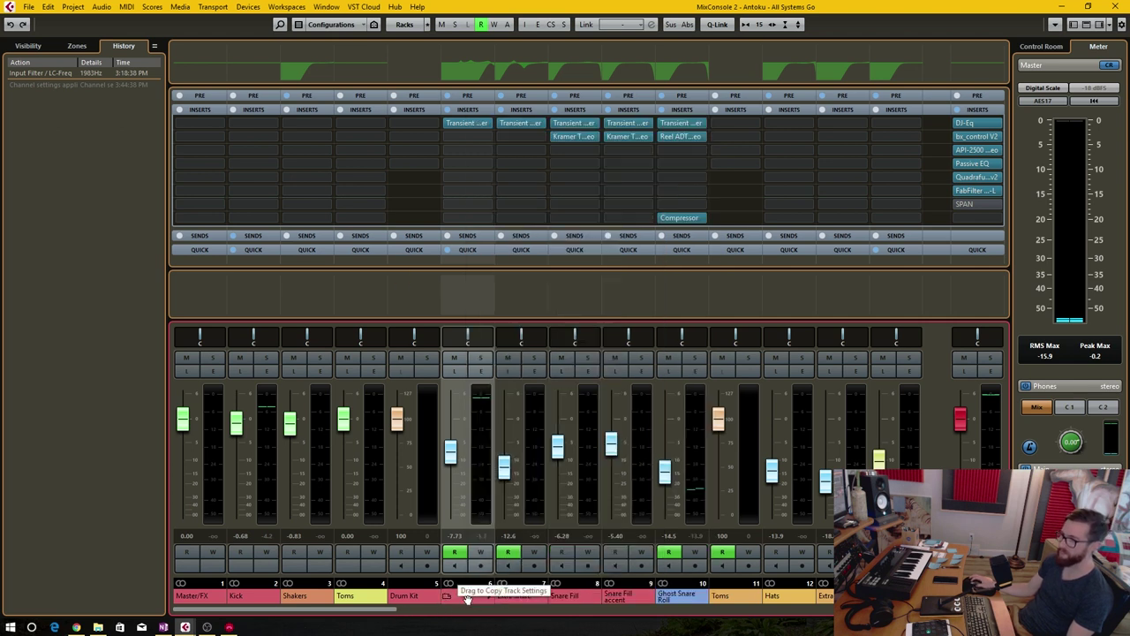
- Compare the Drum Kit track's options in the project window with those of its mixer channel, and return to the project window
click(421, 600)
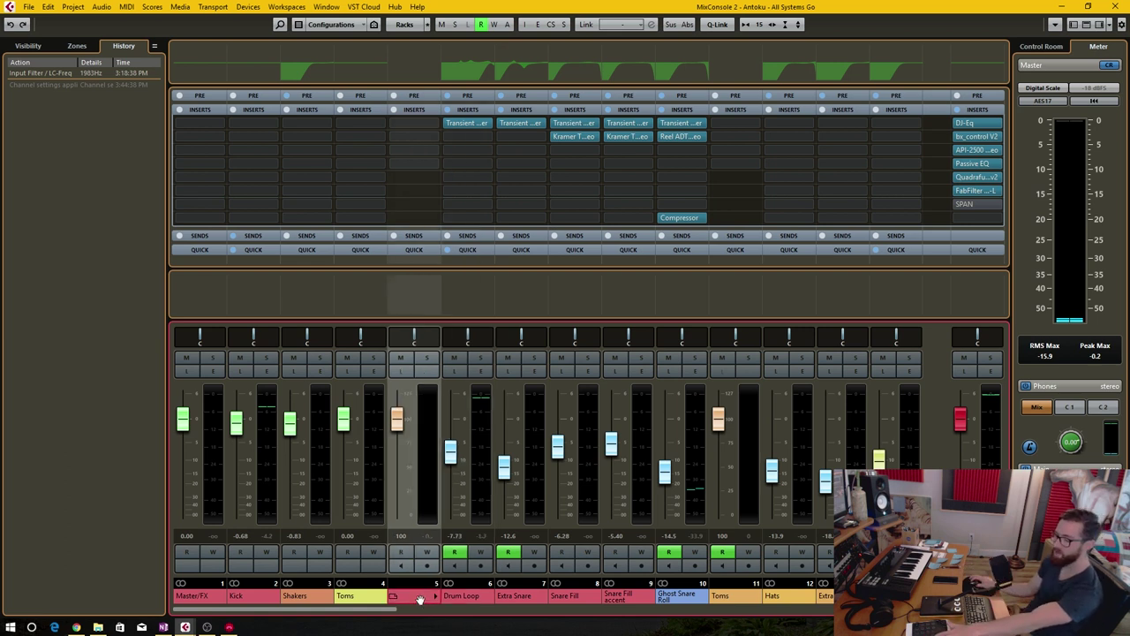
key(F3)
right_click(300, 195)
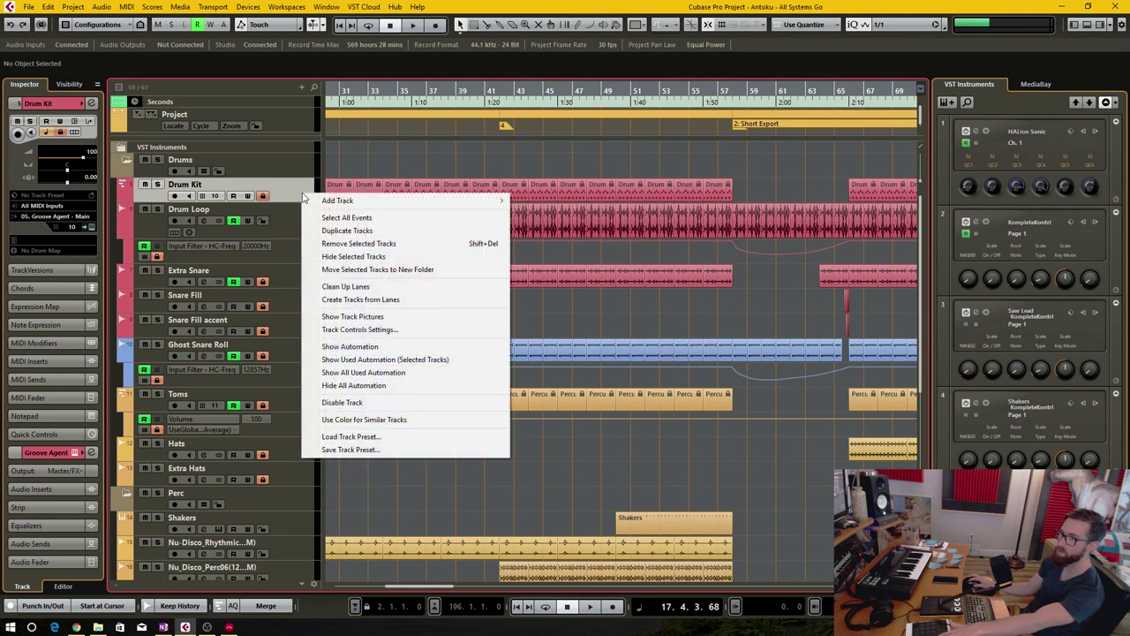
key(F3)
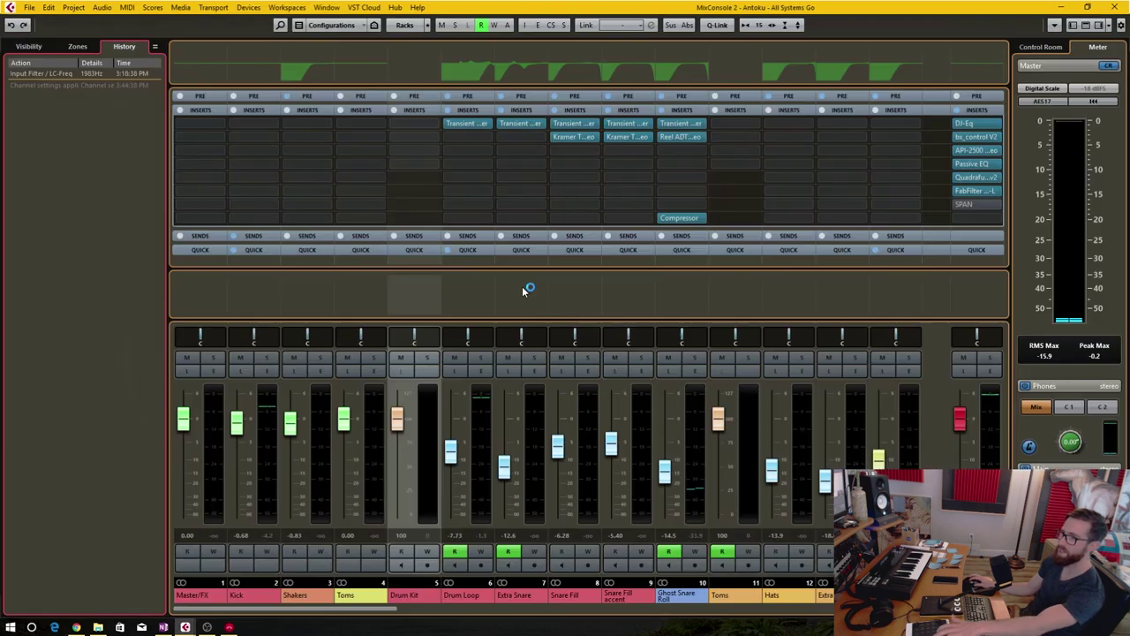
right_click(406, 585)
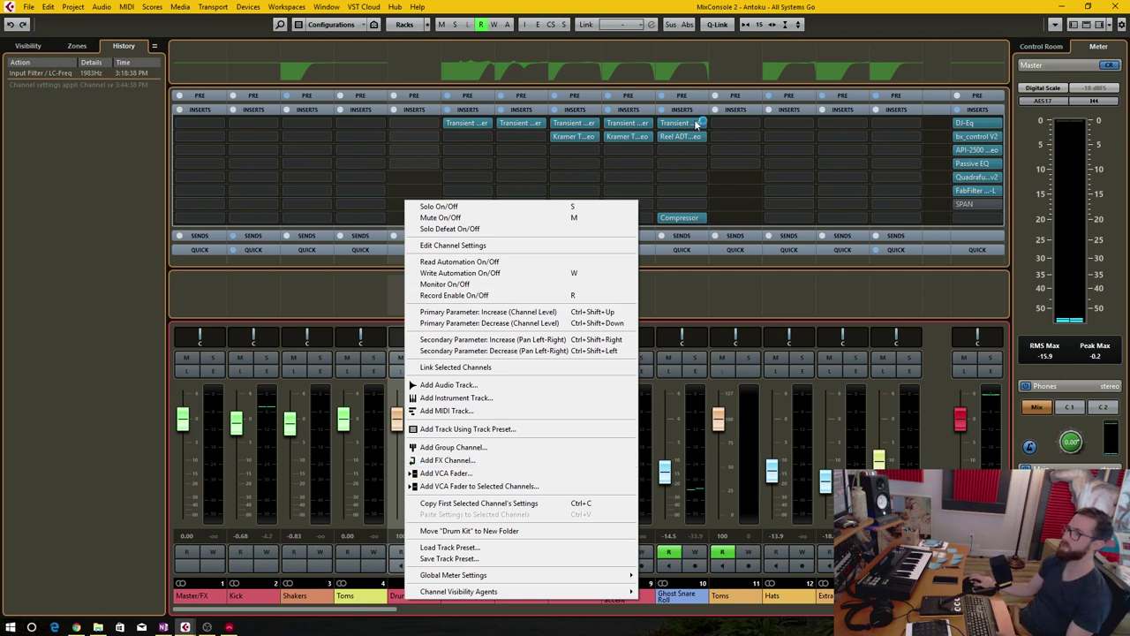
click(883, 41)
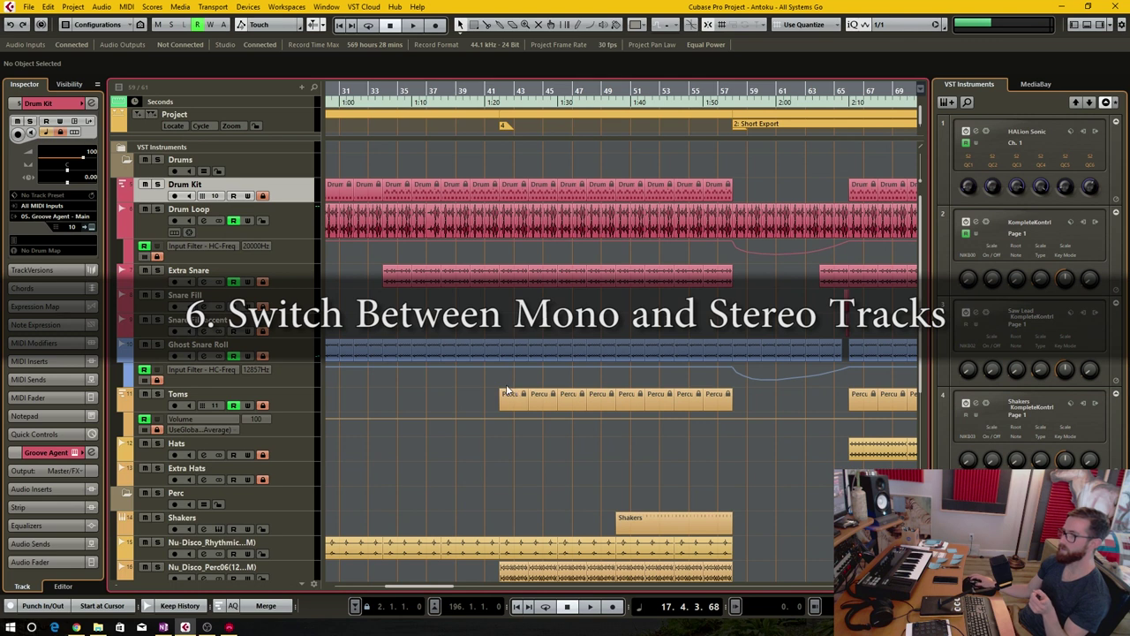
- View the Drum Loop channel settings, and show the inserts of the Extra Snare track
click(204, 219)
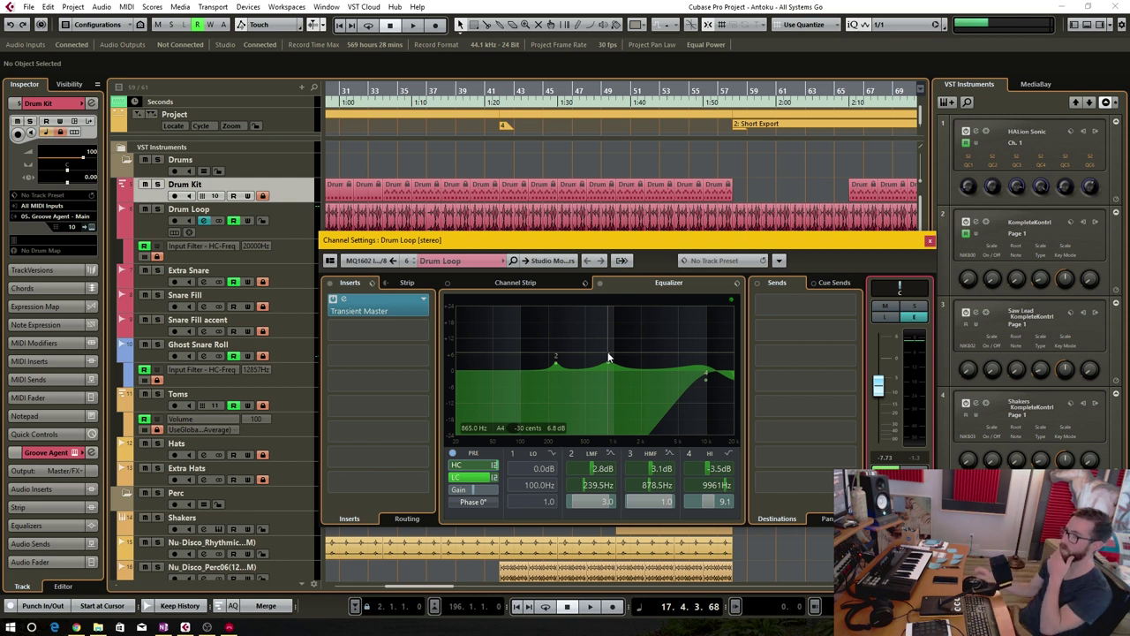
click(928, 240)
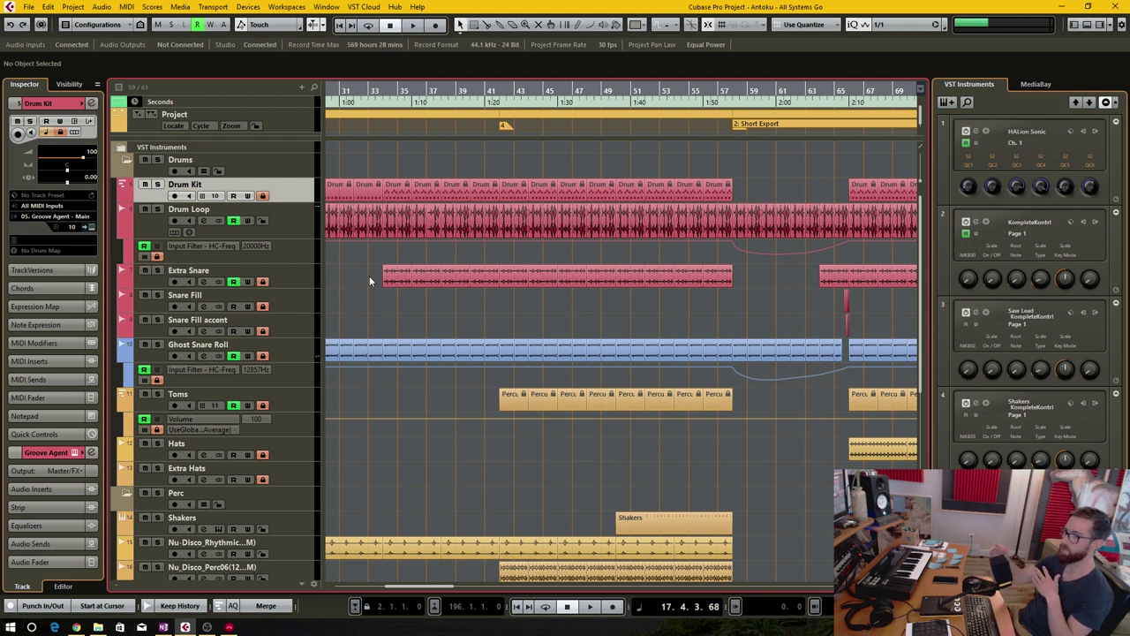
click(309, 278)
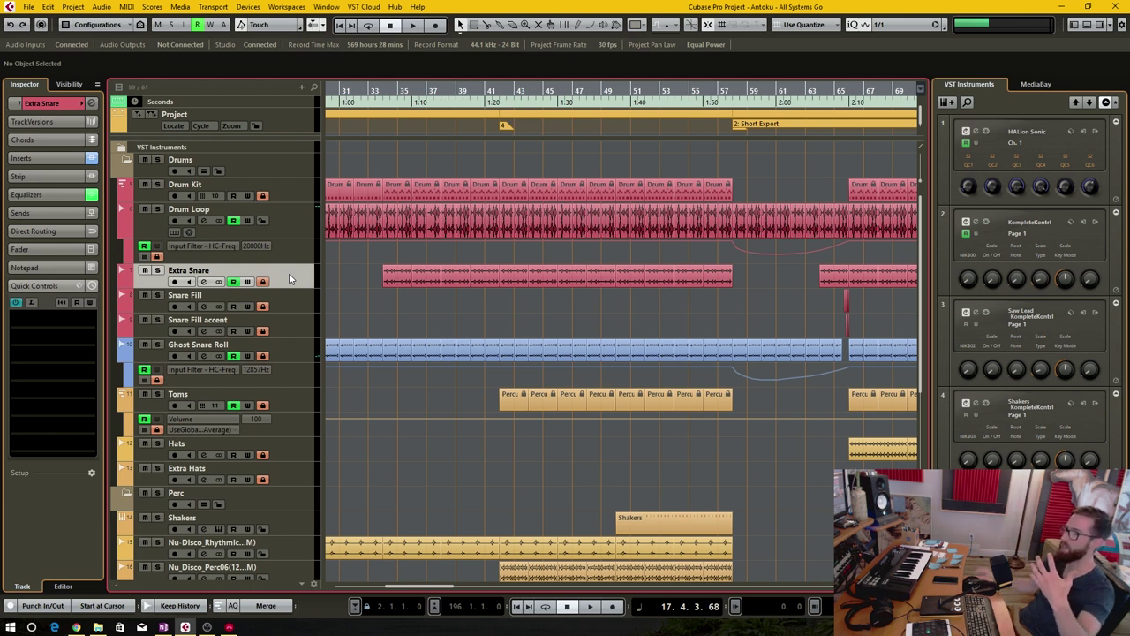
click(44, 158)
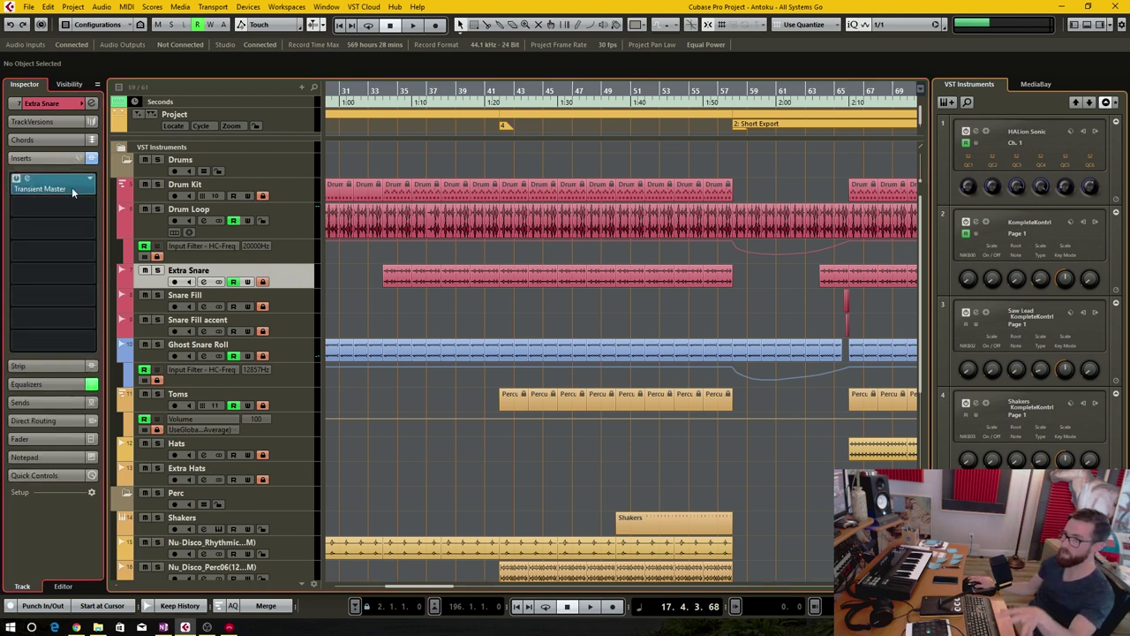
click(70, 188)
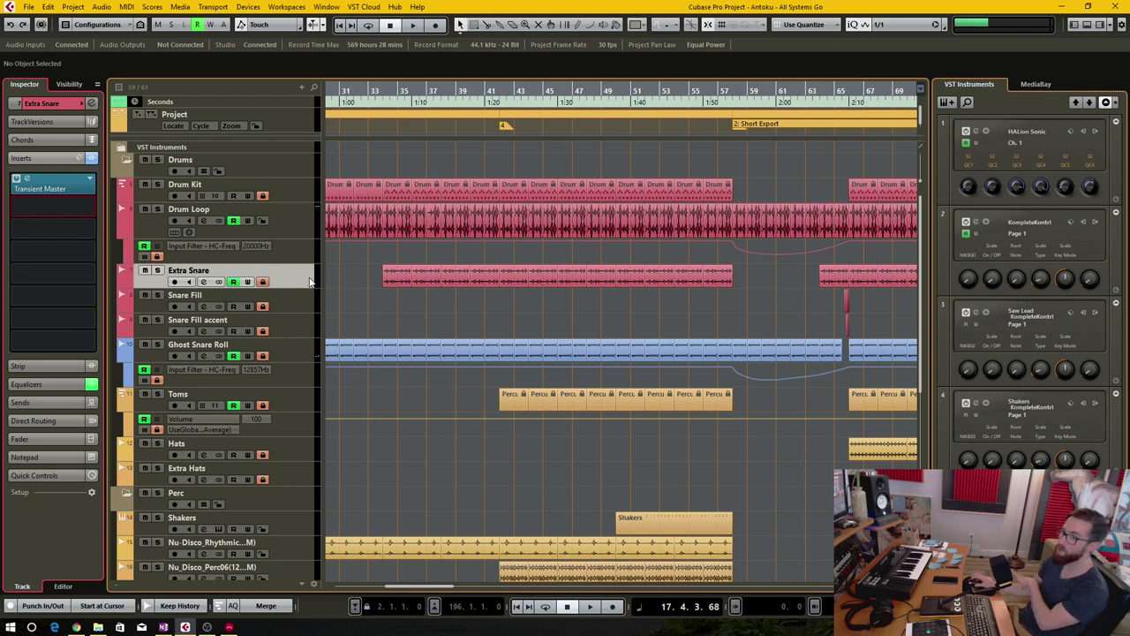
- Review the Extra Snare track's options and the track types that can be added
right_click(293, 275)
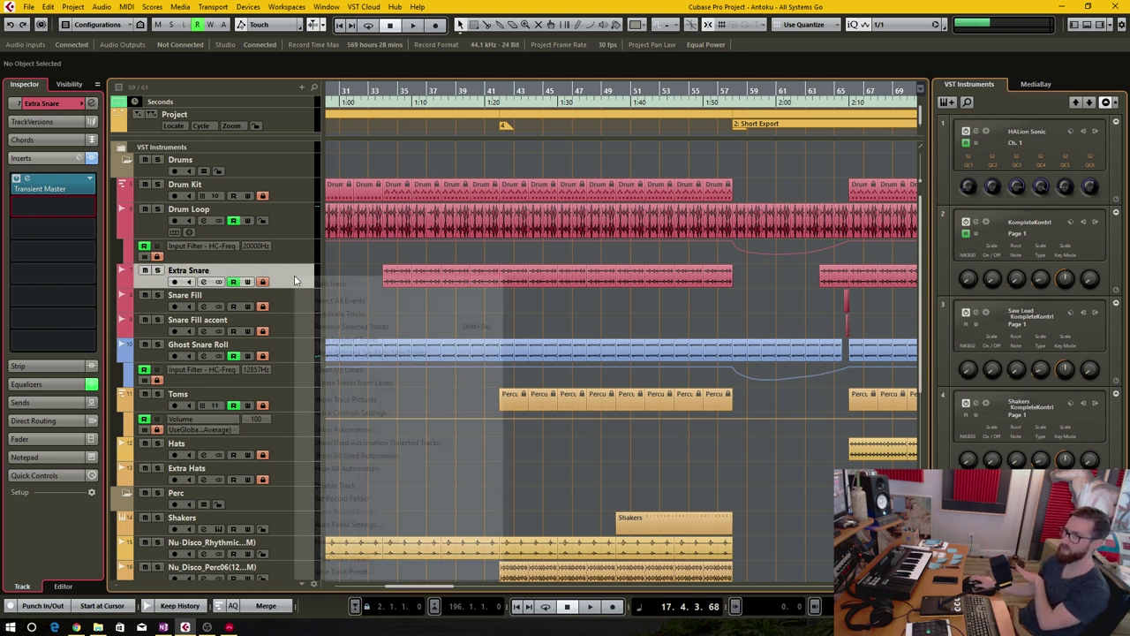
mouse_move(373, 284)
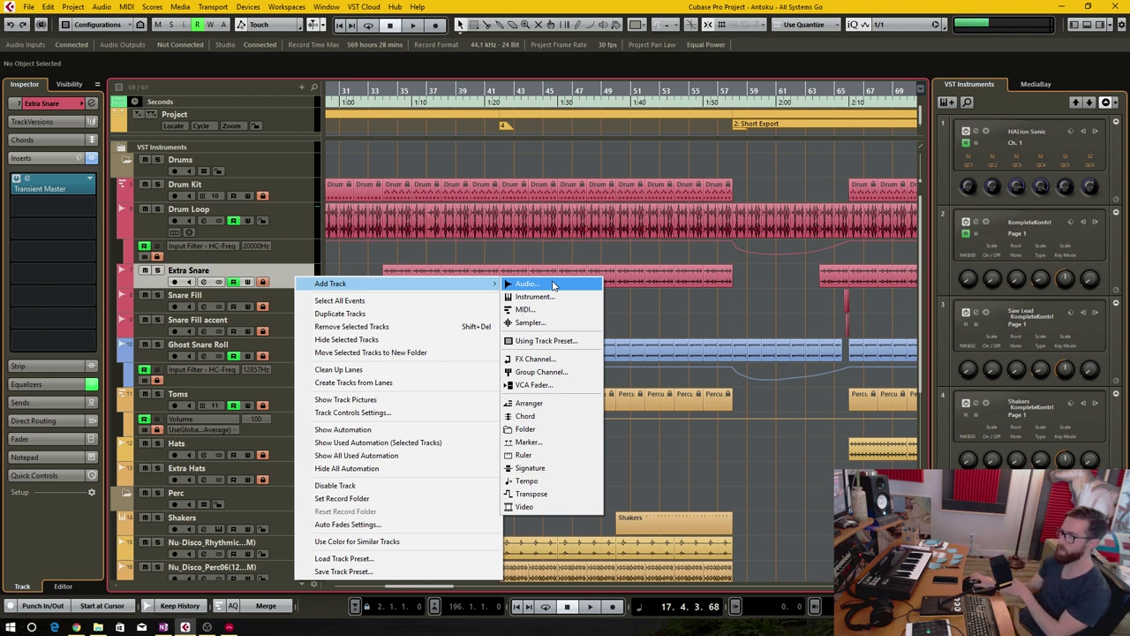
click(676, 298)
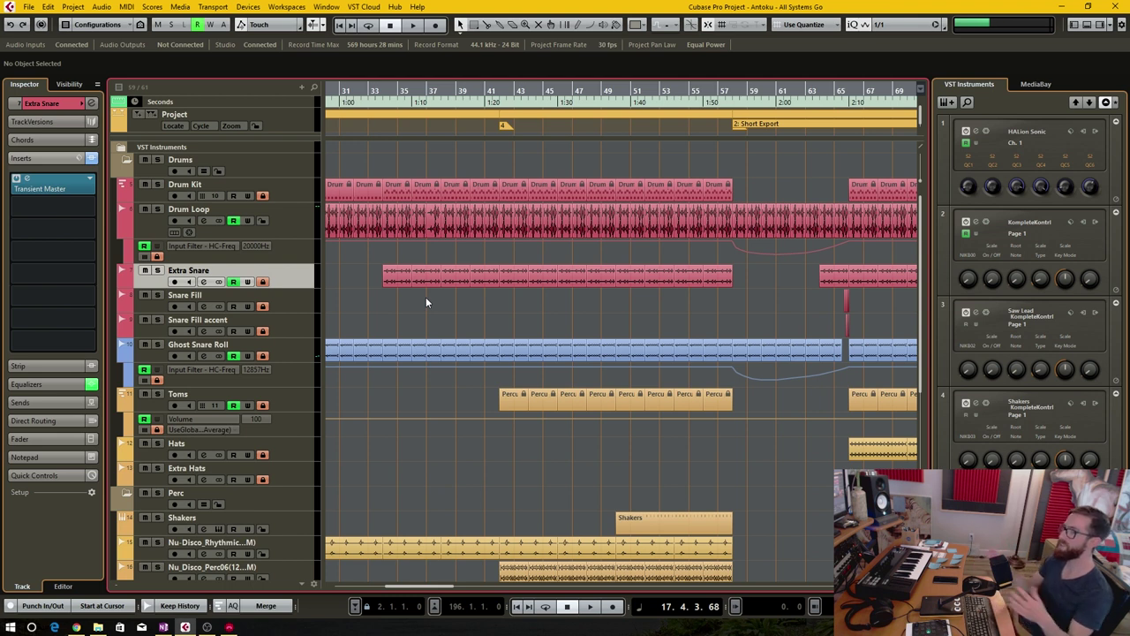
- In the Extra Snare channel settings, switch the insert plug-in collection to Analog and browse the Outboard Gear effects
click(203, 282)
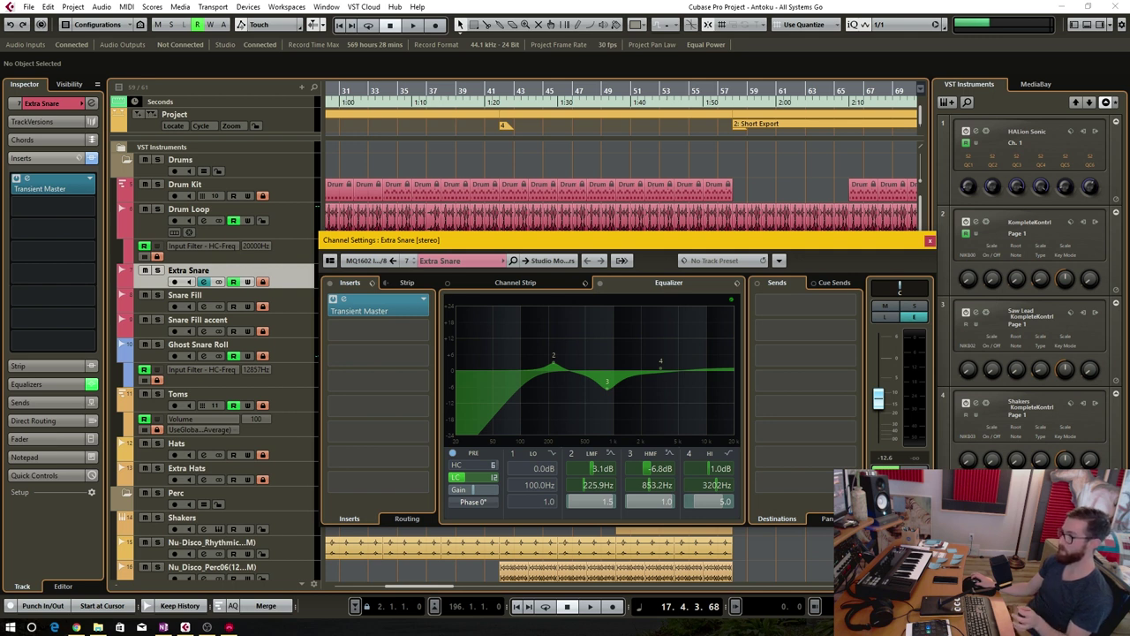
click(415, 332)
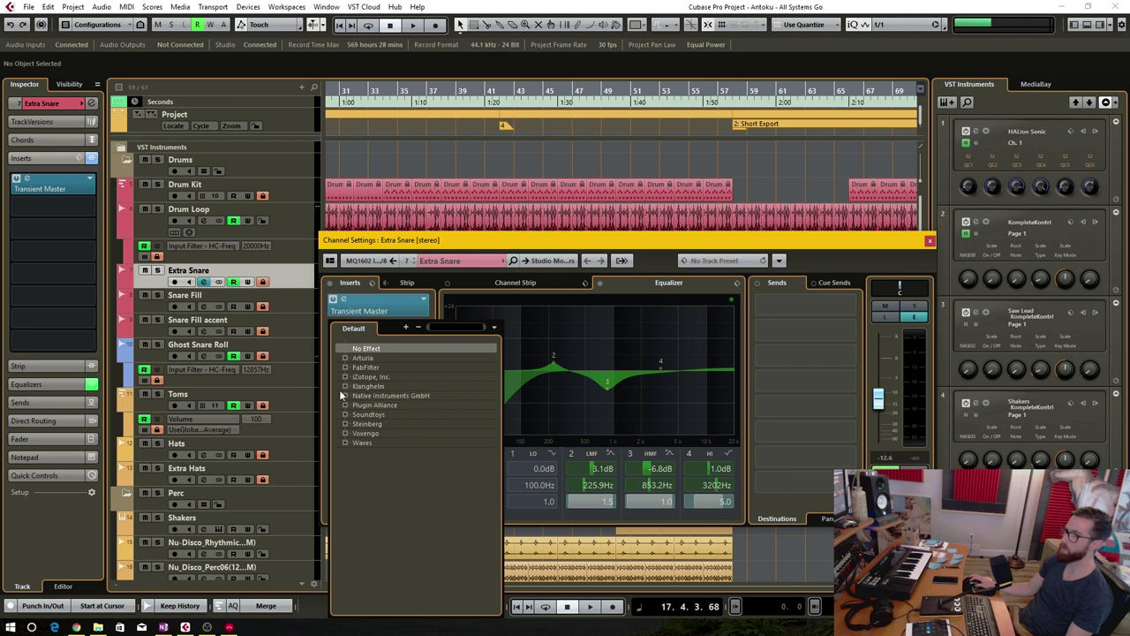
click(494, 328)
click(509, 355)
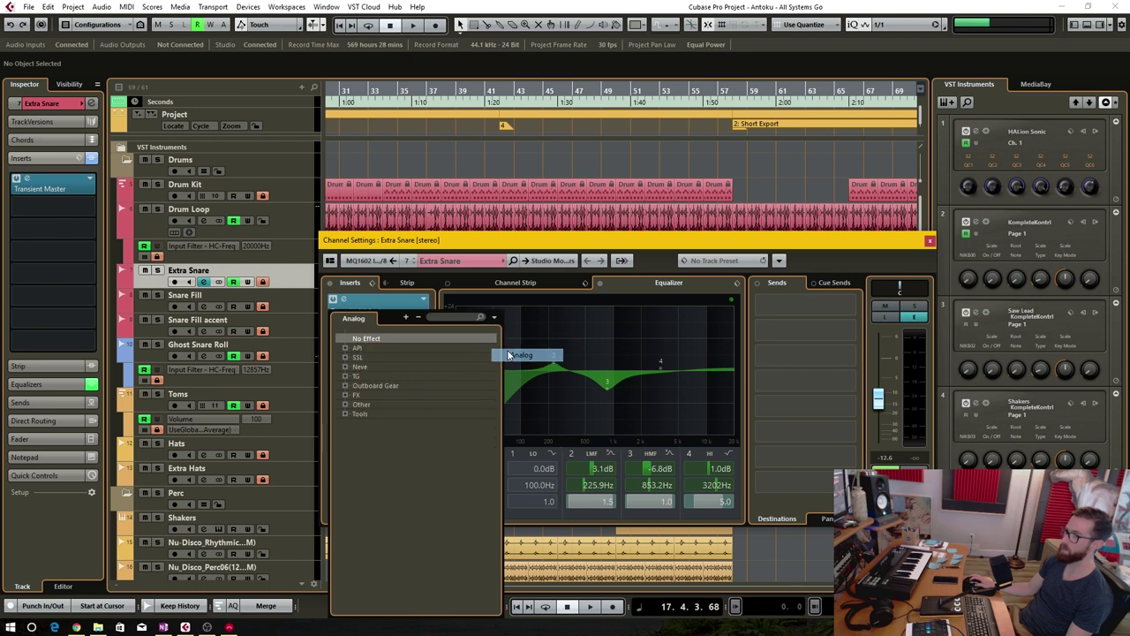
click(345, 386)
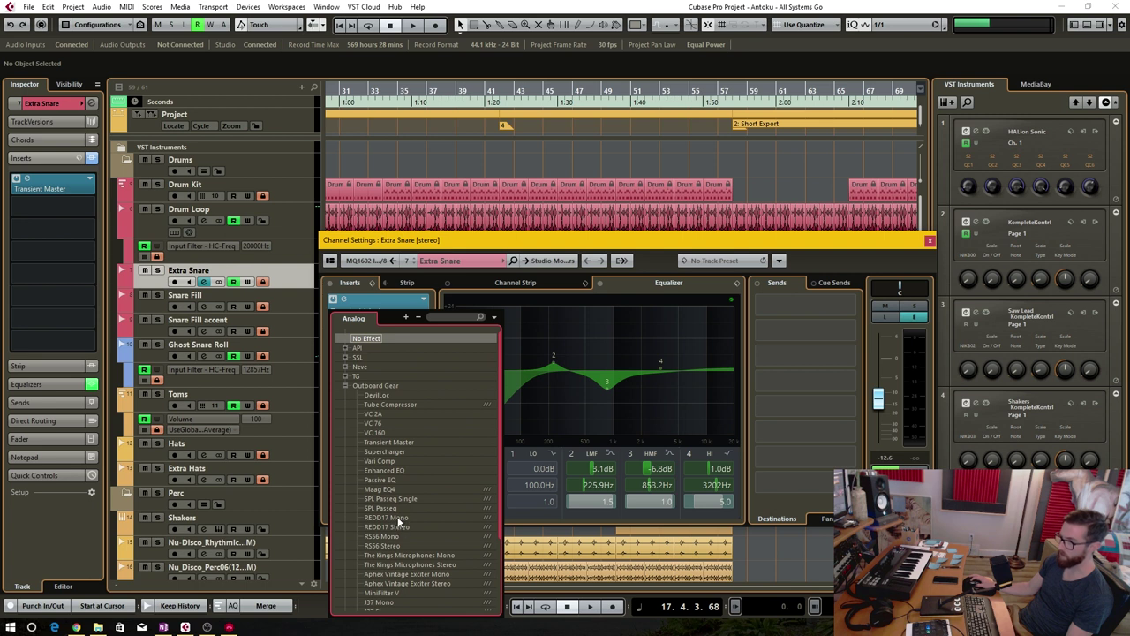
click(504, 257)
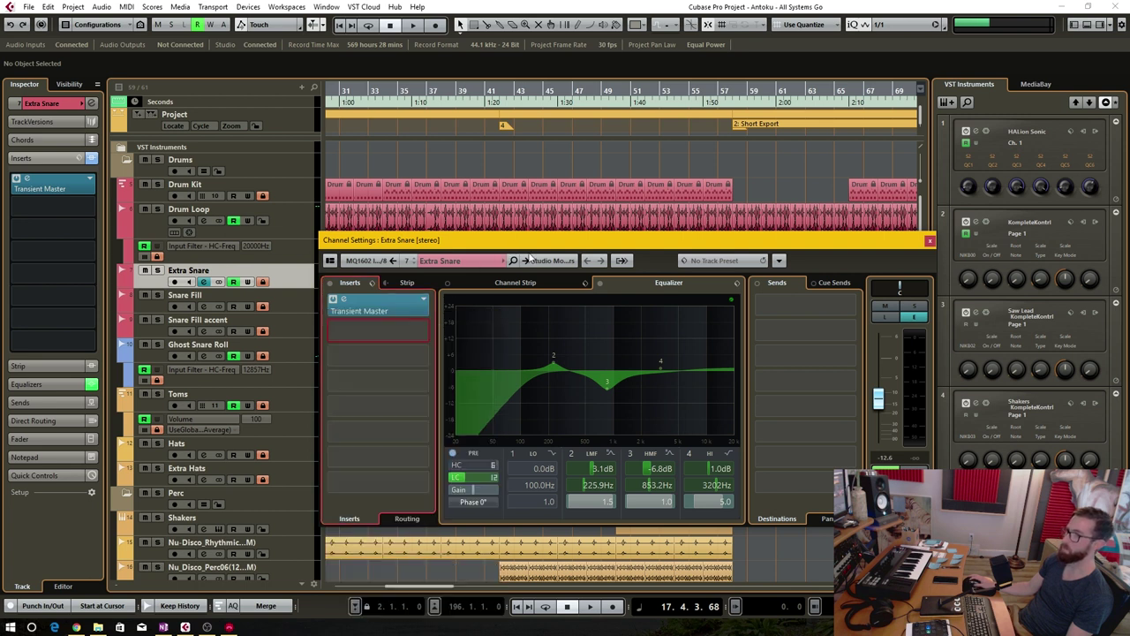
click(923, 320)
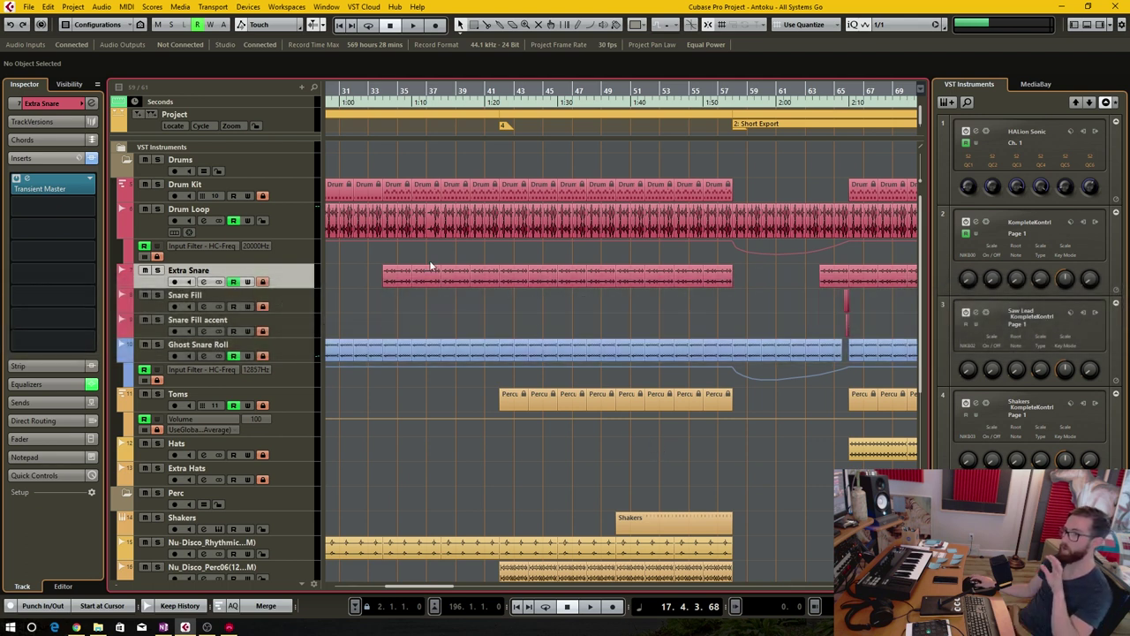
- Select the Drum Loop track, view its Freeze Channel Options, and cancel without freezing
click(302, 196)
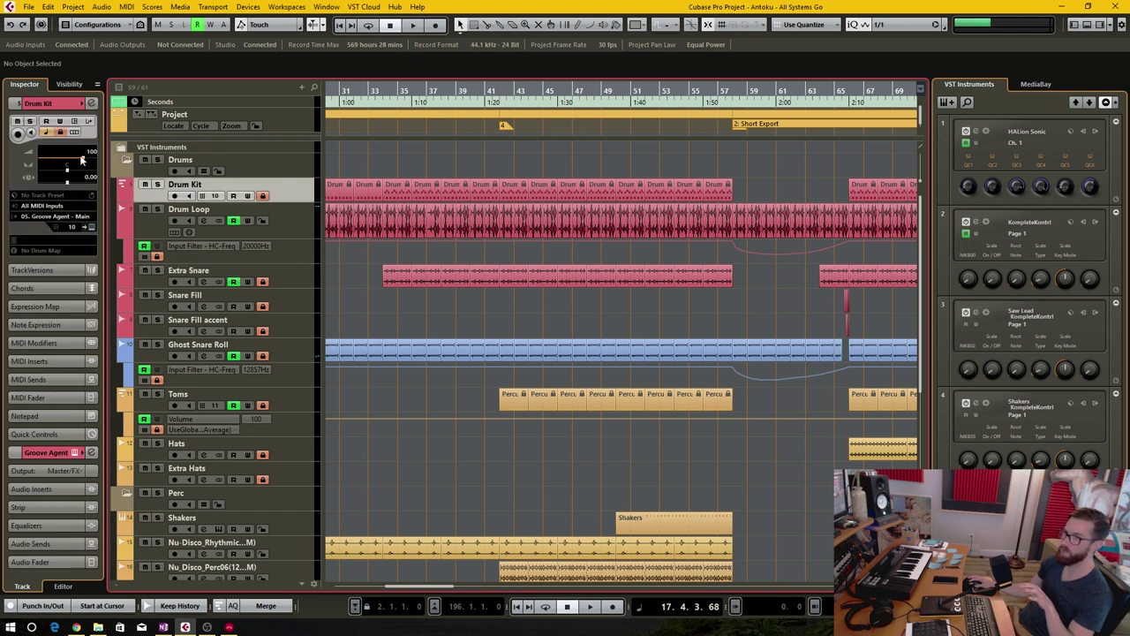
click(269, 219)
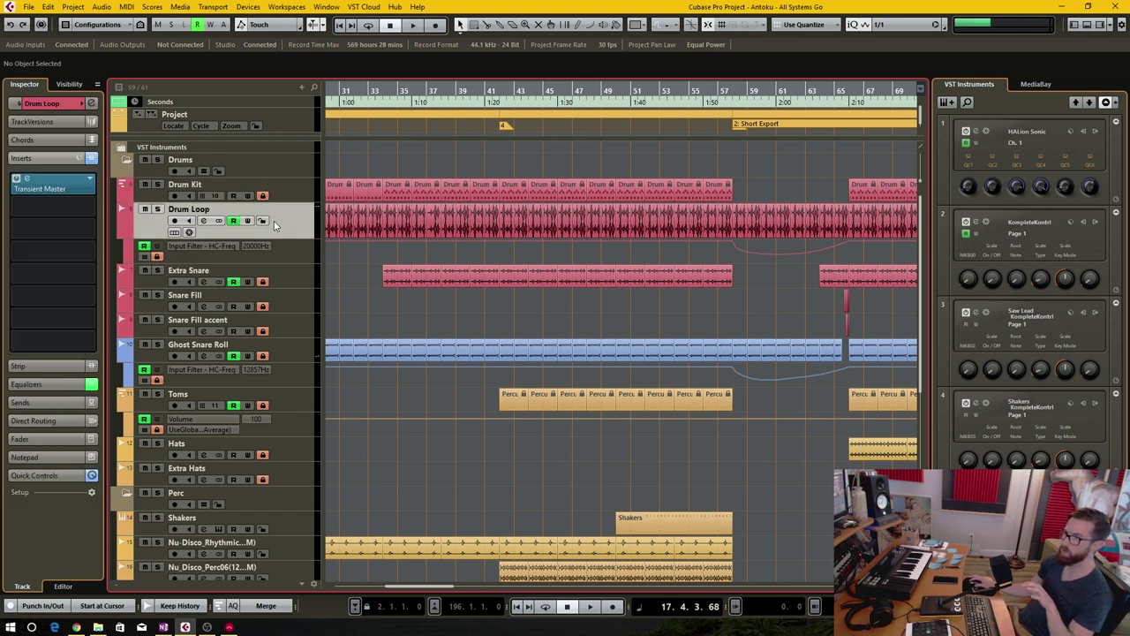
click(89, 133)
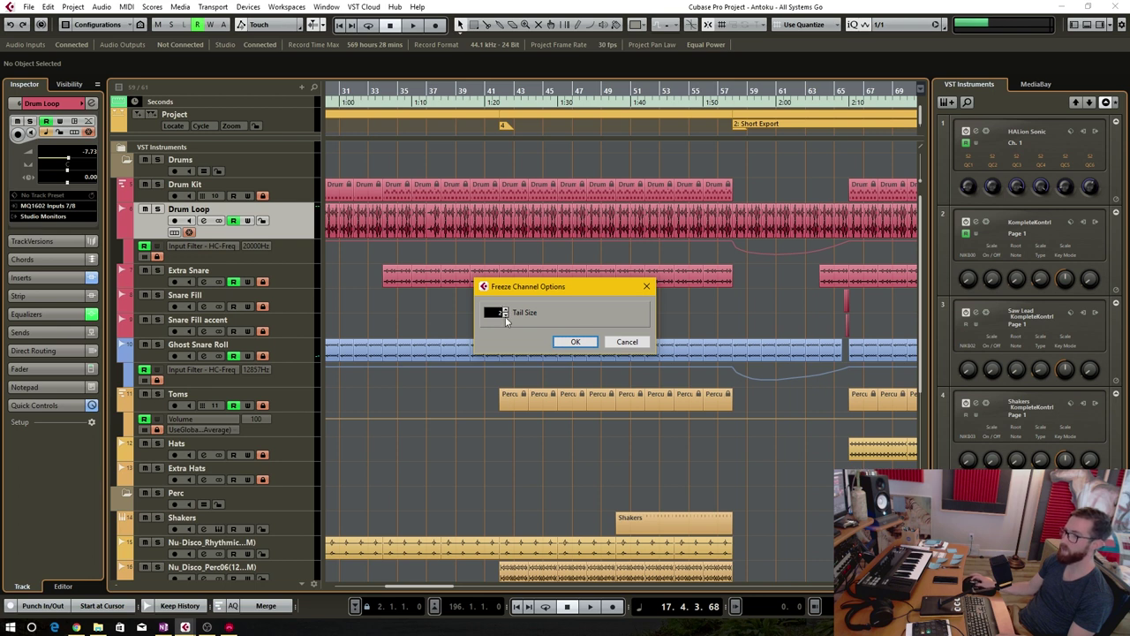
click(638, 342)
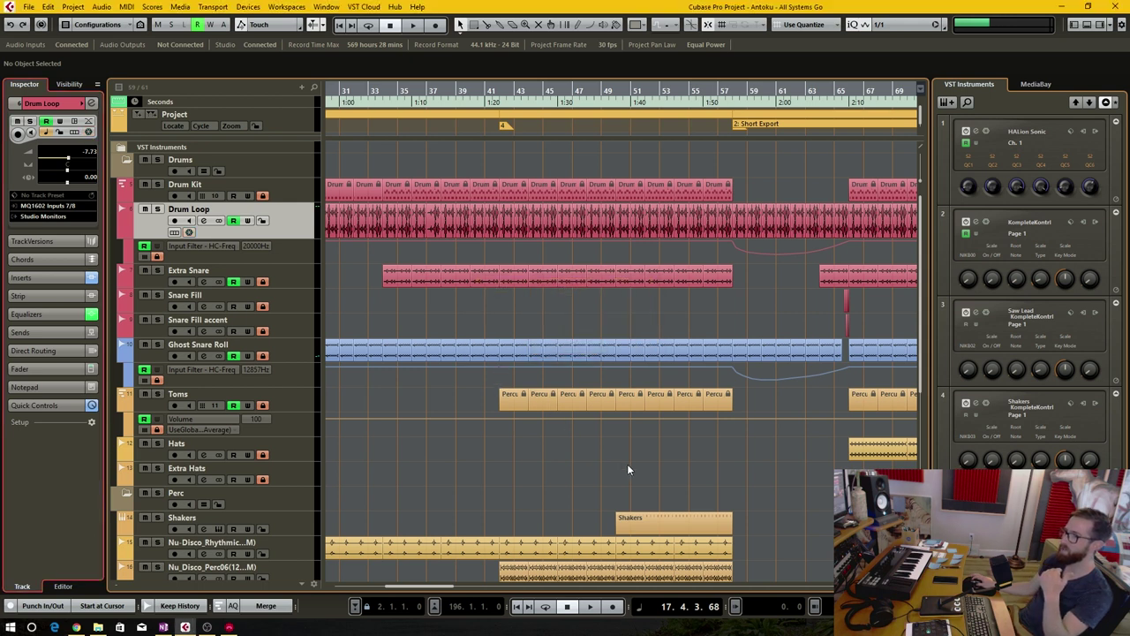
- Open the Shakers part at bar 66 in the lower-zone editor, and close the lower zone
drag(627, 463, 506, 289)
drag(694, 386, 438, 361)
click(567, 323)
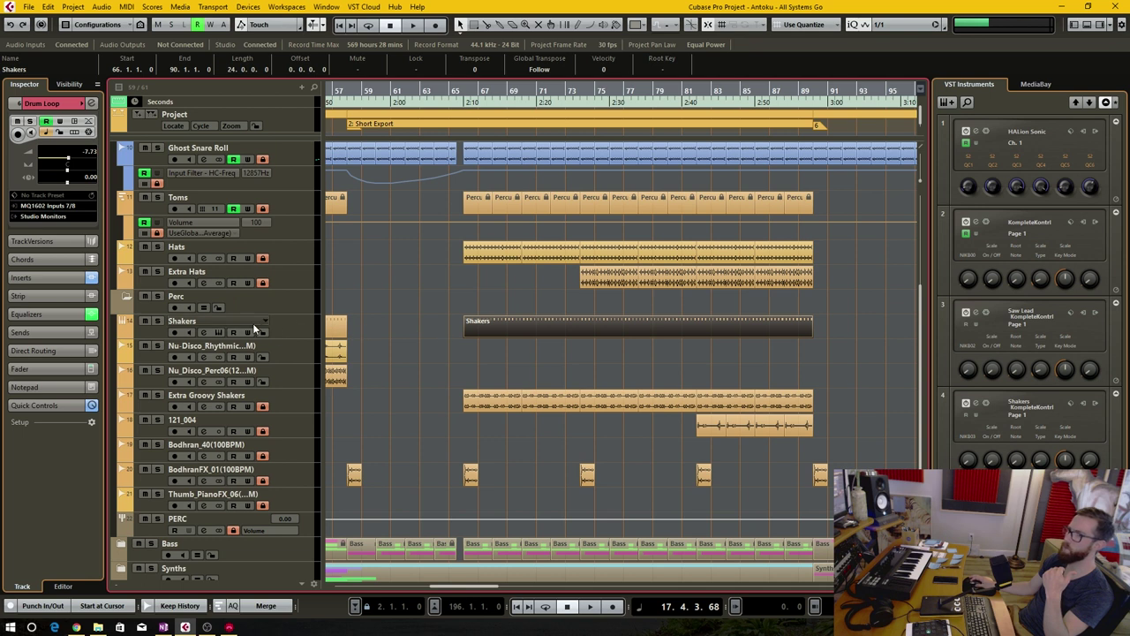
double_click(545, 324)
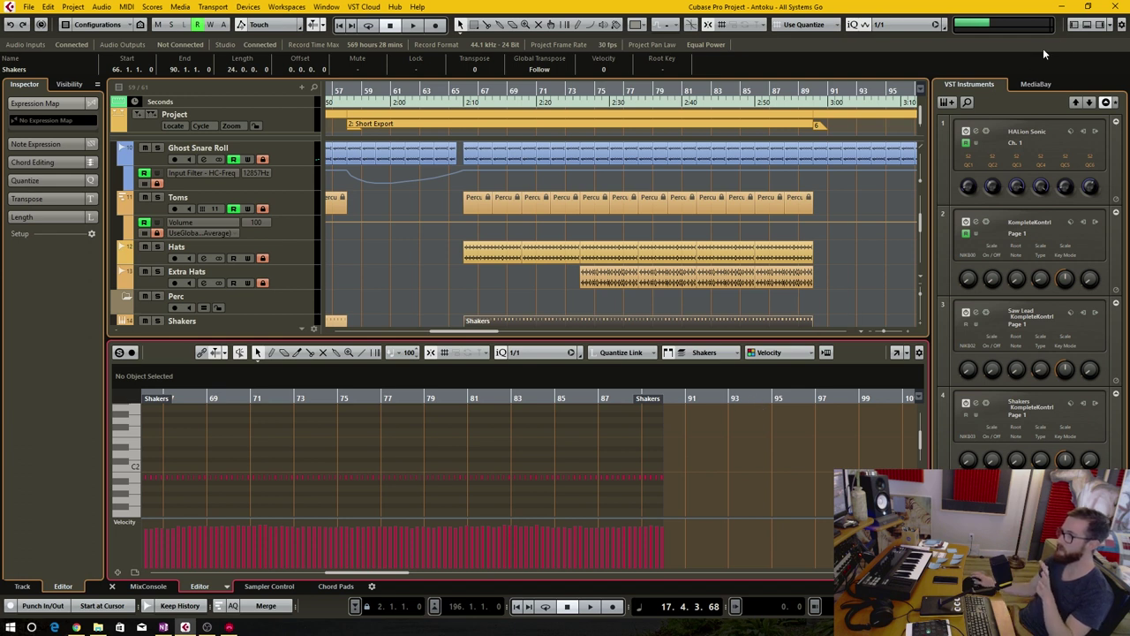
click(1084, 29)
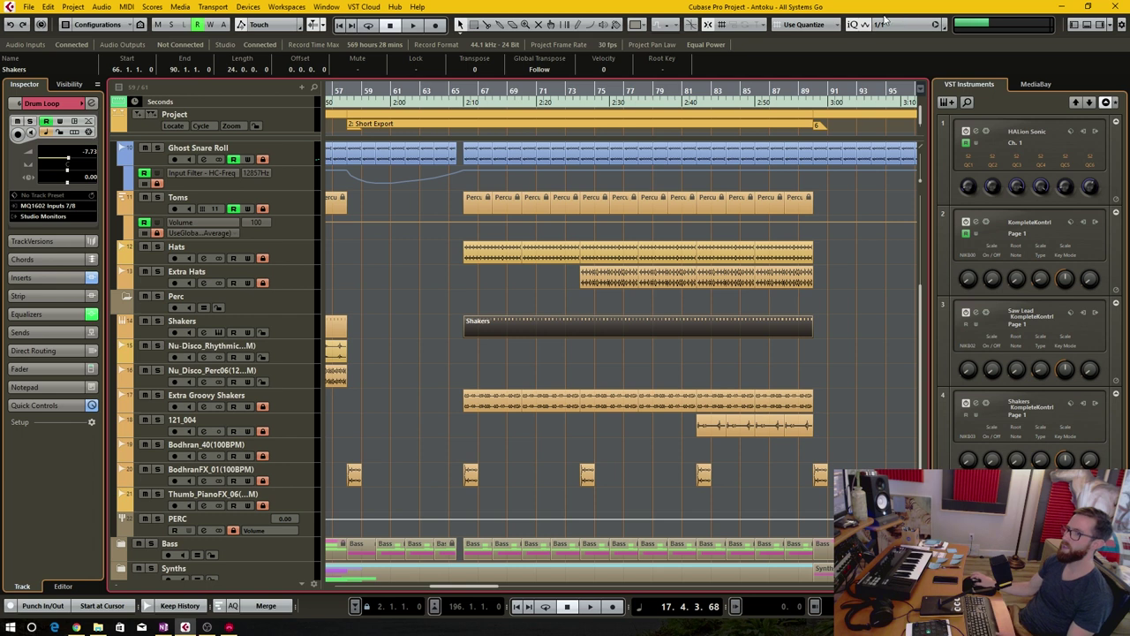
- Open the Render in Place settings for the Shakers part at bar 66, inspect the tail size, and close them without rendering
click(544, 343)
drag(449, 318, 463, 404)
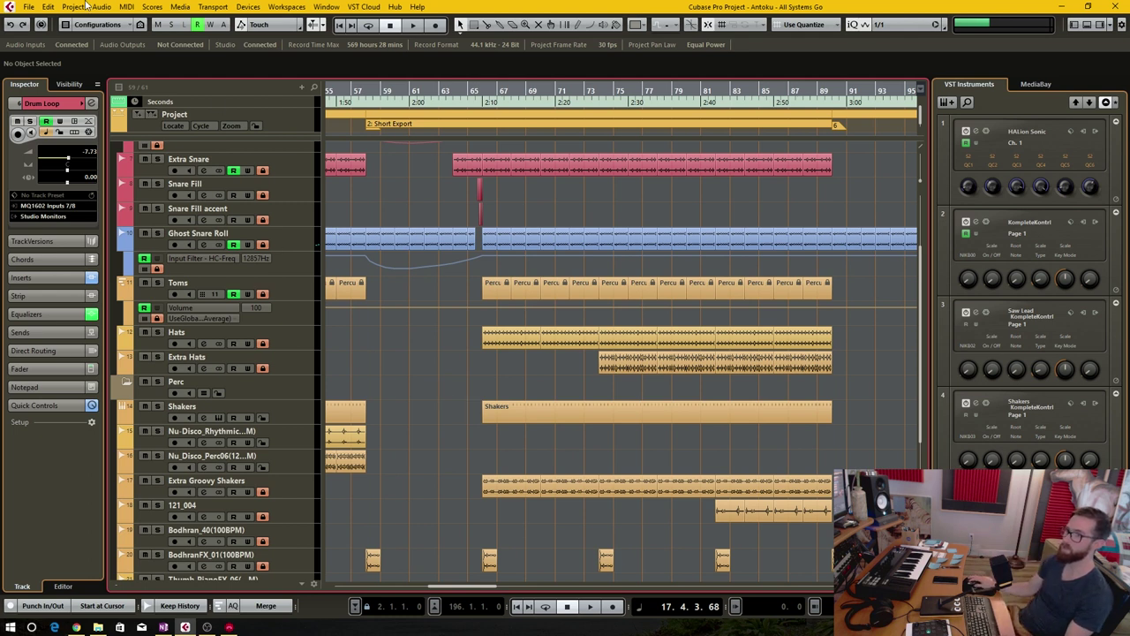
click(493, 406)
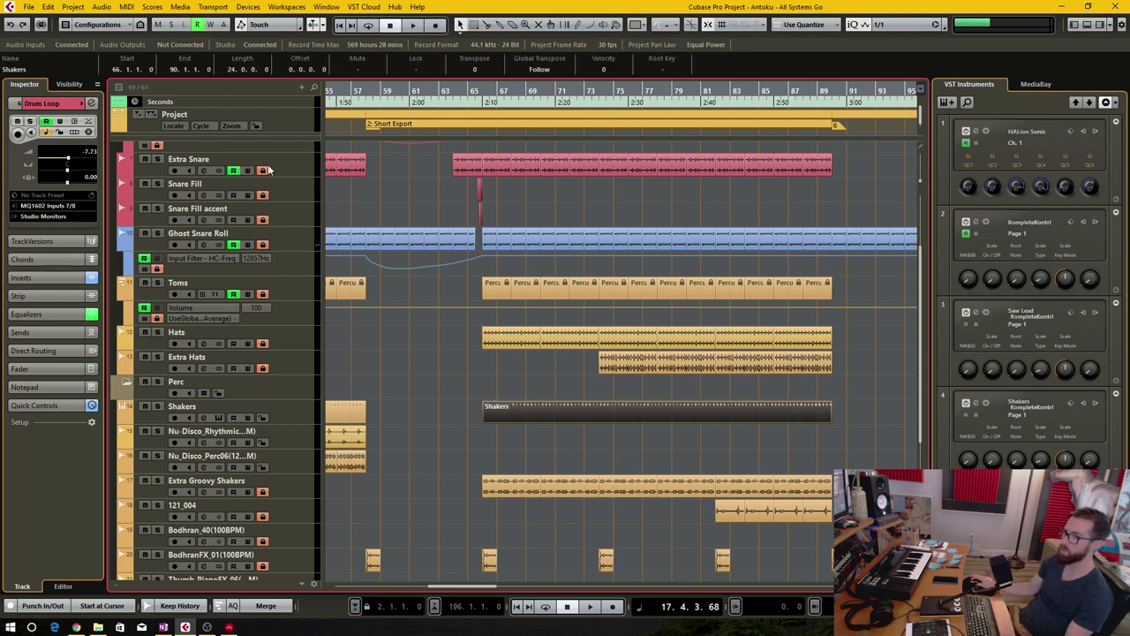
click(74, 7)
mouse_move(48, 7)
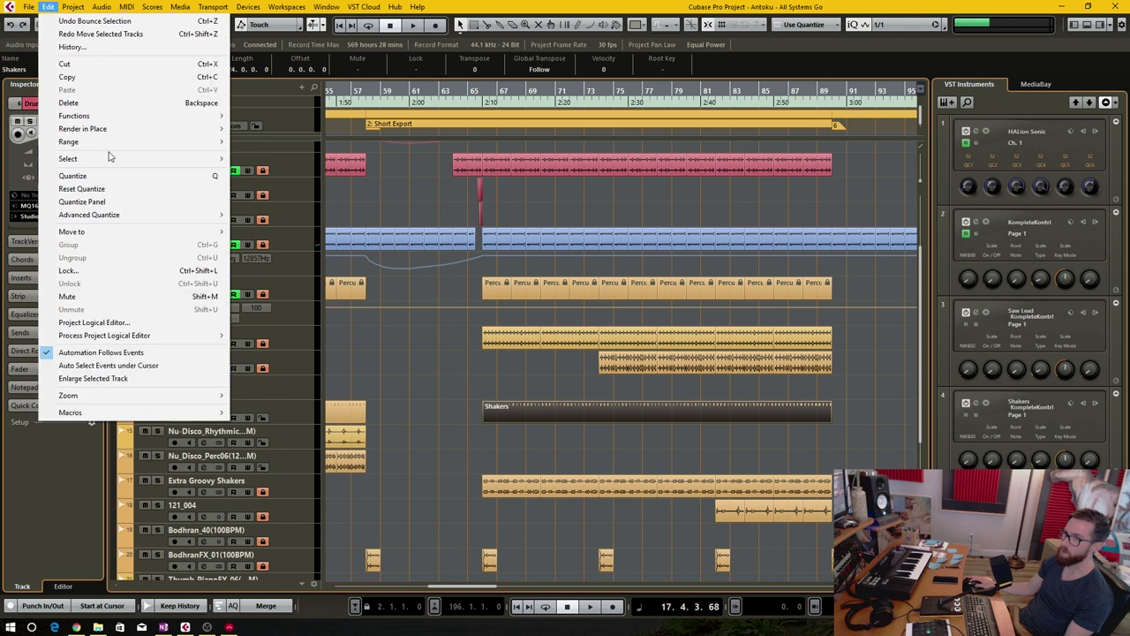
mouse_move(144, 129)
click(309, 144)
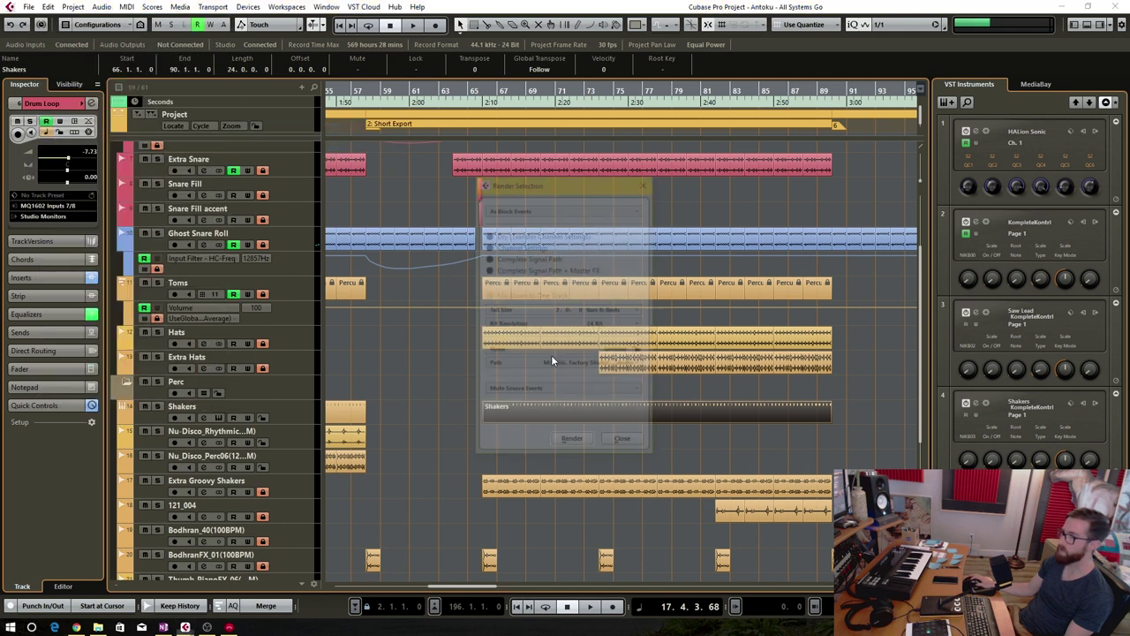
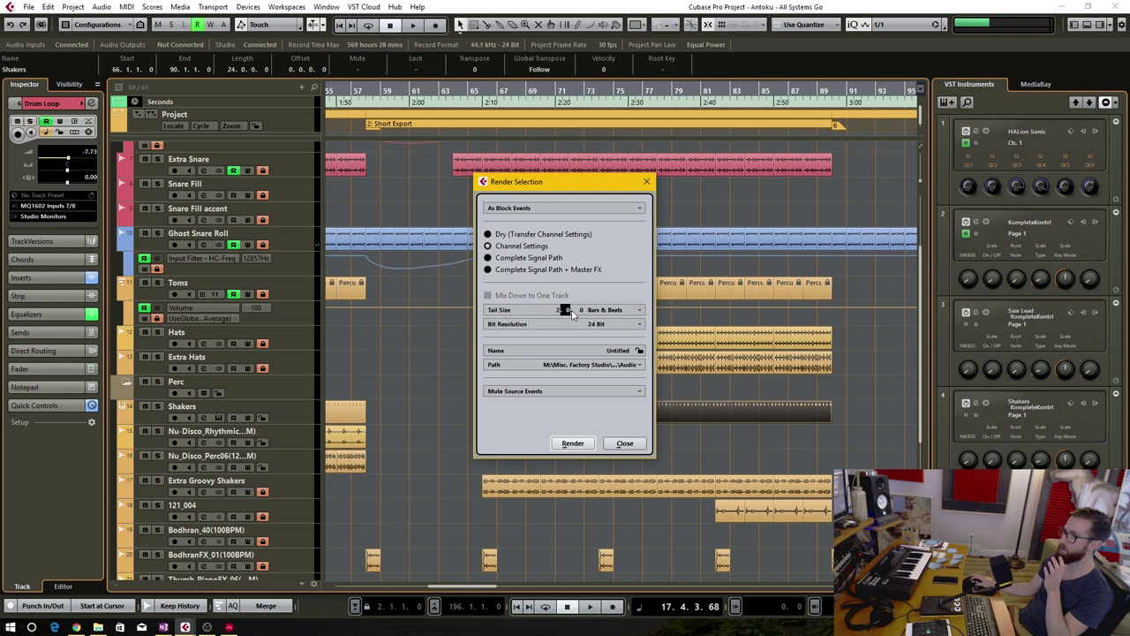
click(563, 310)
click(579, 310)
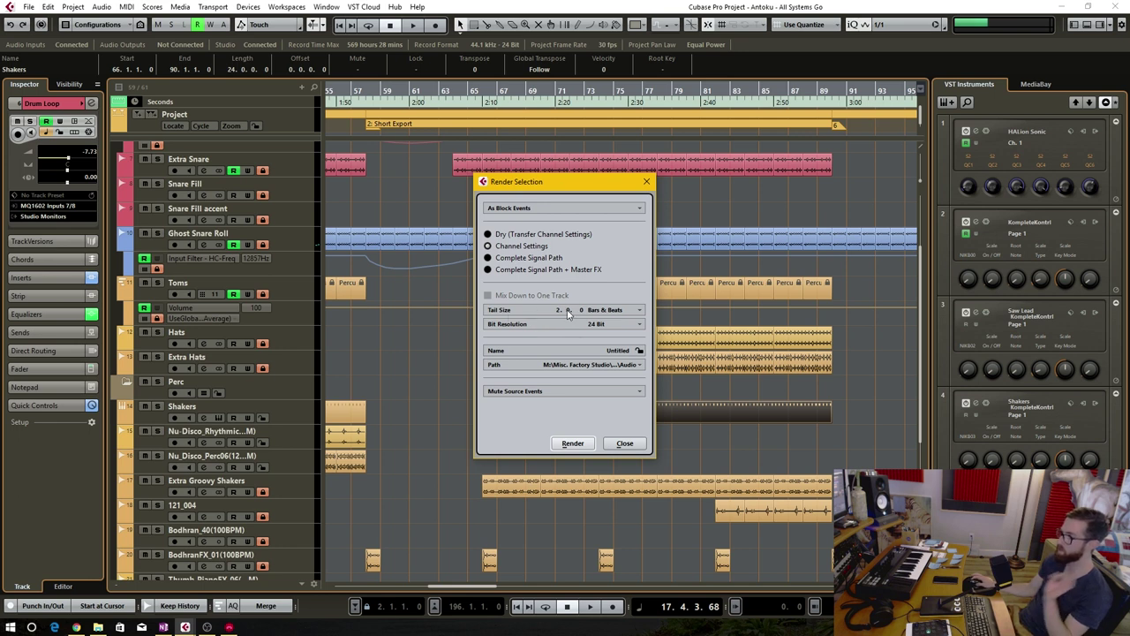
click(500, 423)
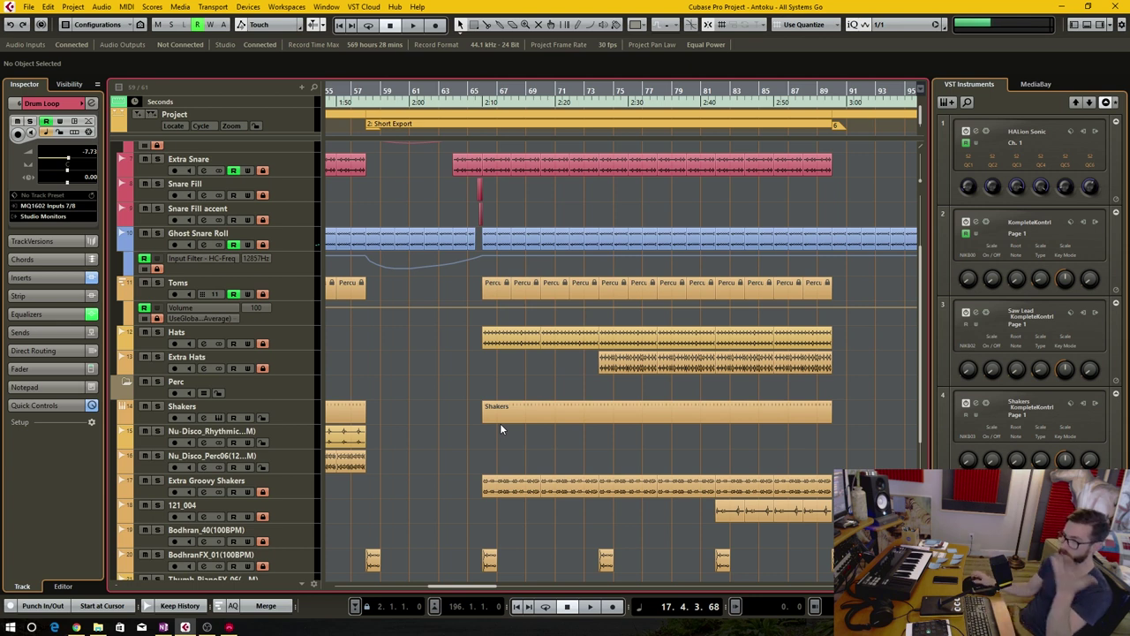
- Review the advanced audio functions, including Detect Silence, without applying any
click(97, 9)
mouse_move(211, 141)
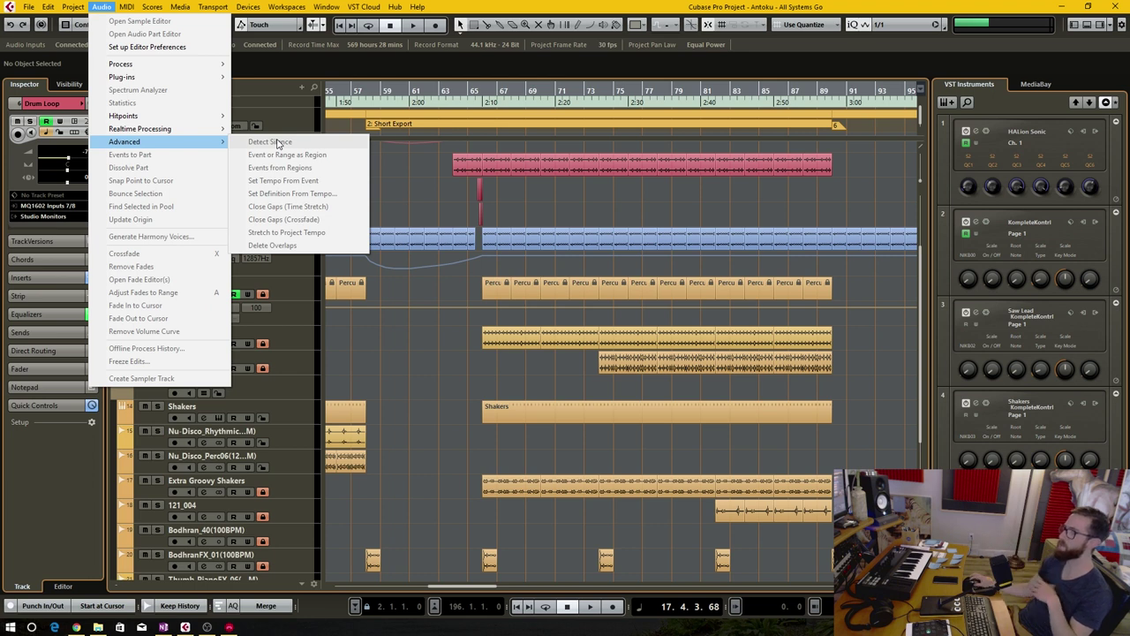
click(425, 349)
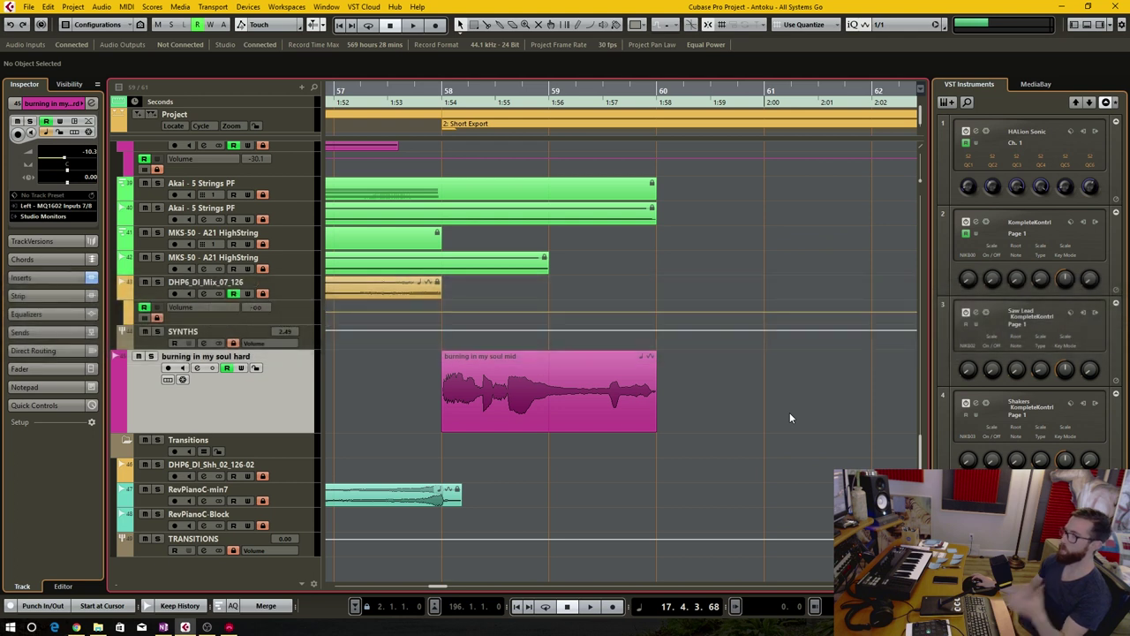
- Open the "burning in my soul mid" event in a separate Sample Editor window and activate Pitch & Warp under VariAudio
double_click(584, 379)
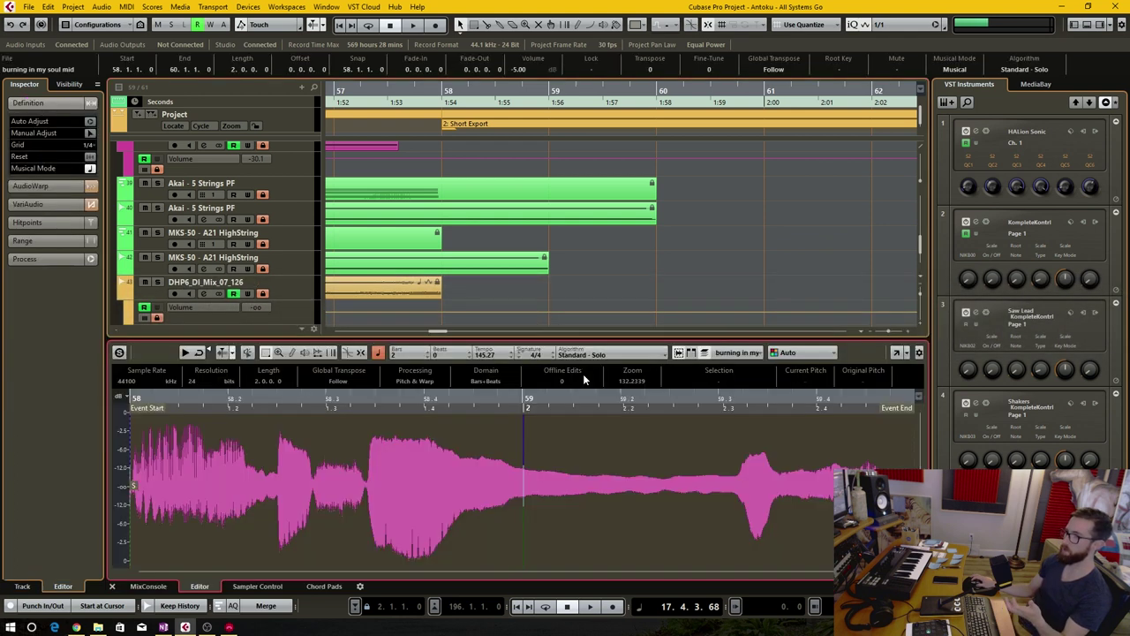
click(896, 353)
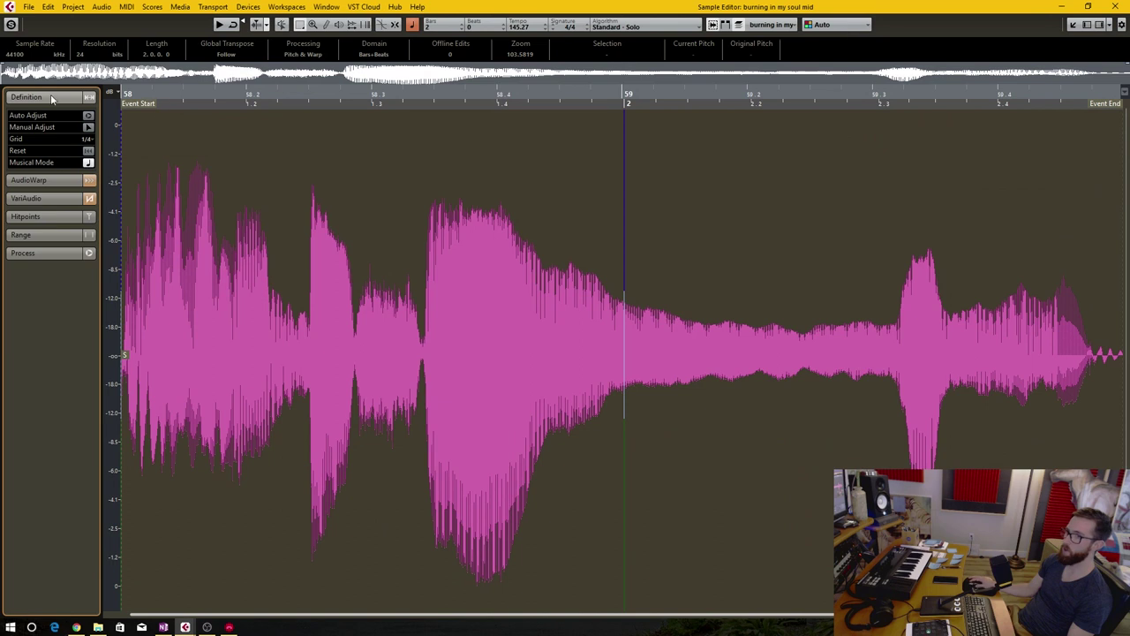
click(34, 198)
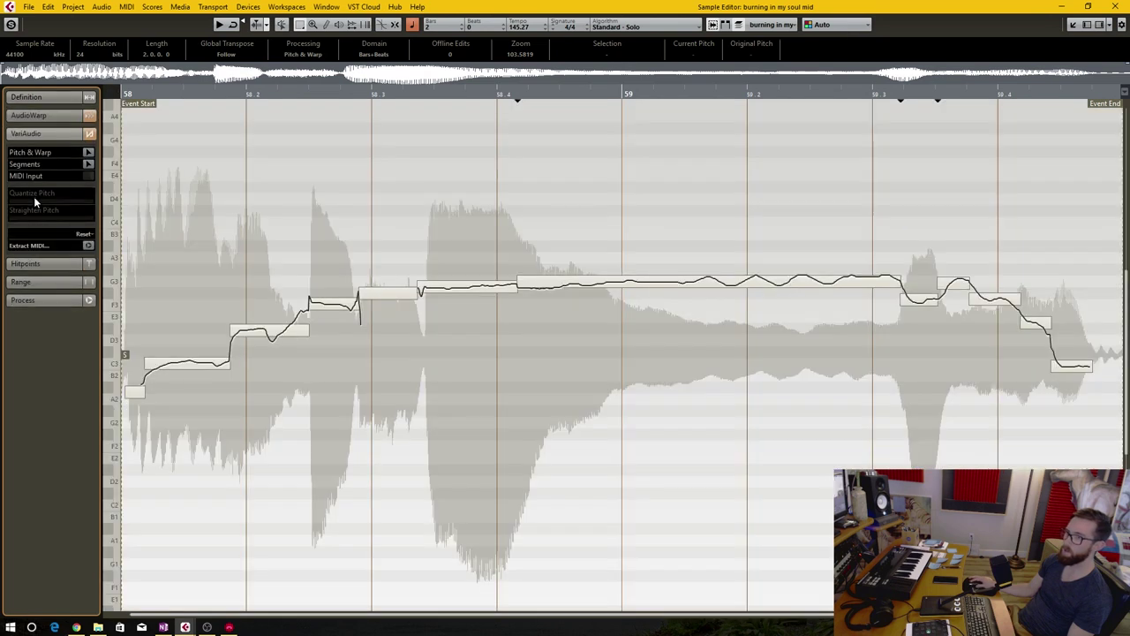
click(88, 152)
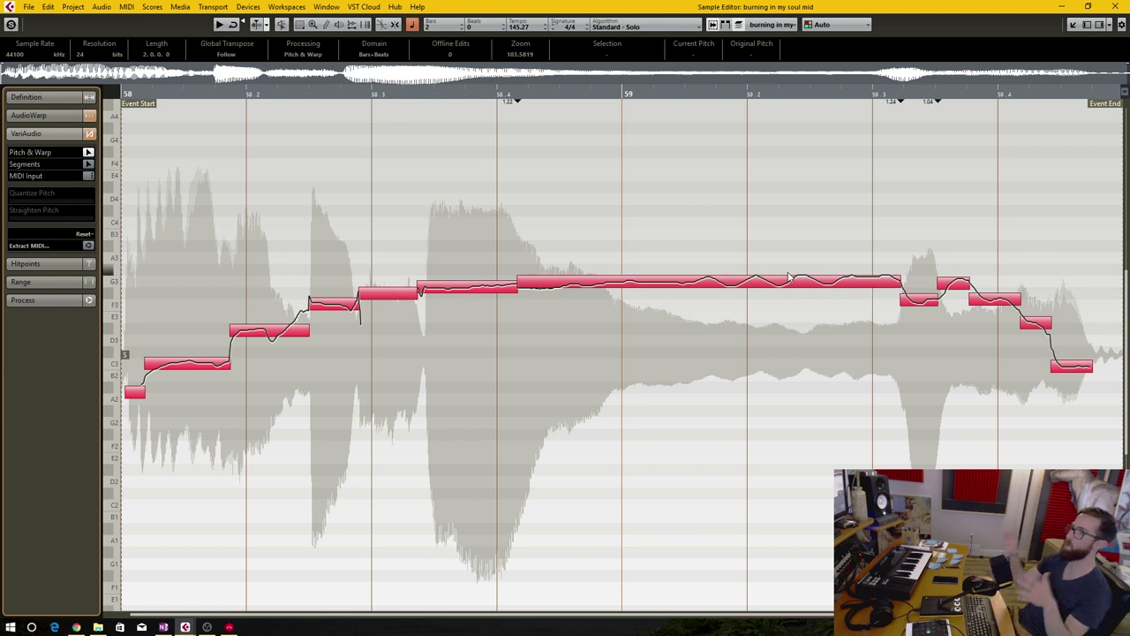
- Close the separate Sample Editor window and review the élastique algorithms offered for the vocal event without changing its algorithm
click(1121, 7)
click(1024, 68)
mouse_move(1019, 82)
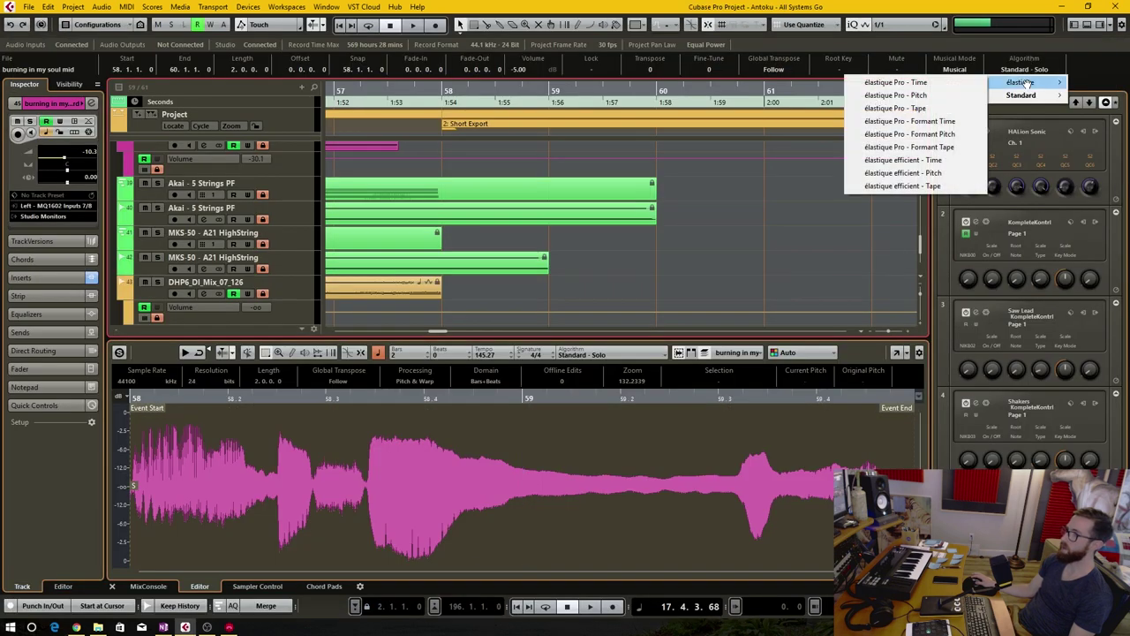
click(944, 82)
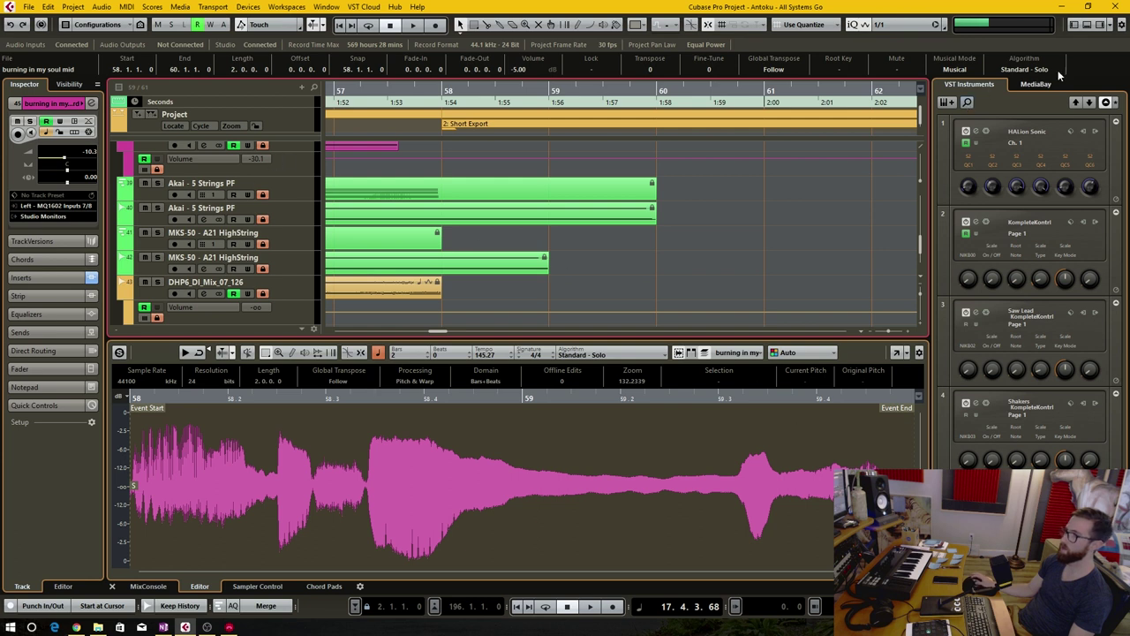
- Reopen the vocal in a separate Sample Editor window, select the two long VariAudio segments around 58.4, clear the selection, and close the window
click(896, 352)
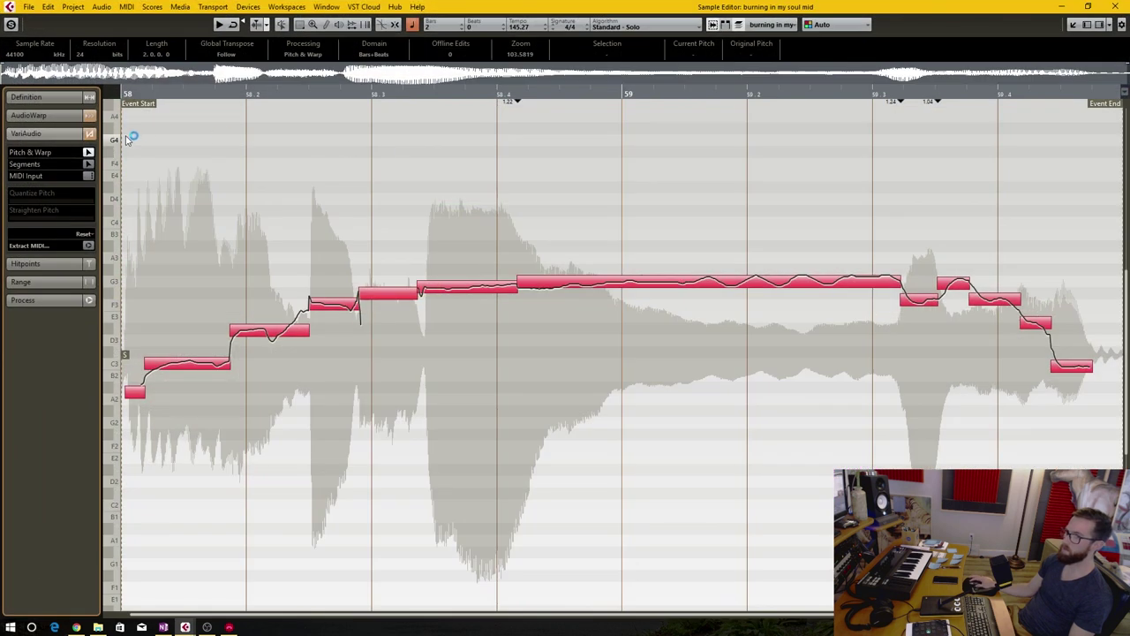
click(487, 316)
key(ctrl+a)
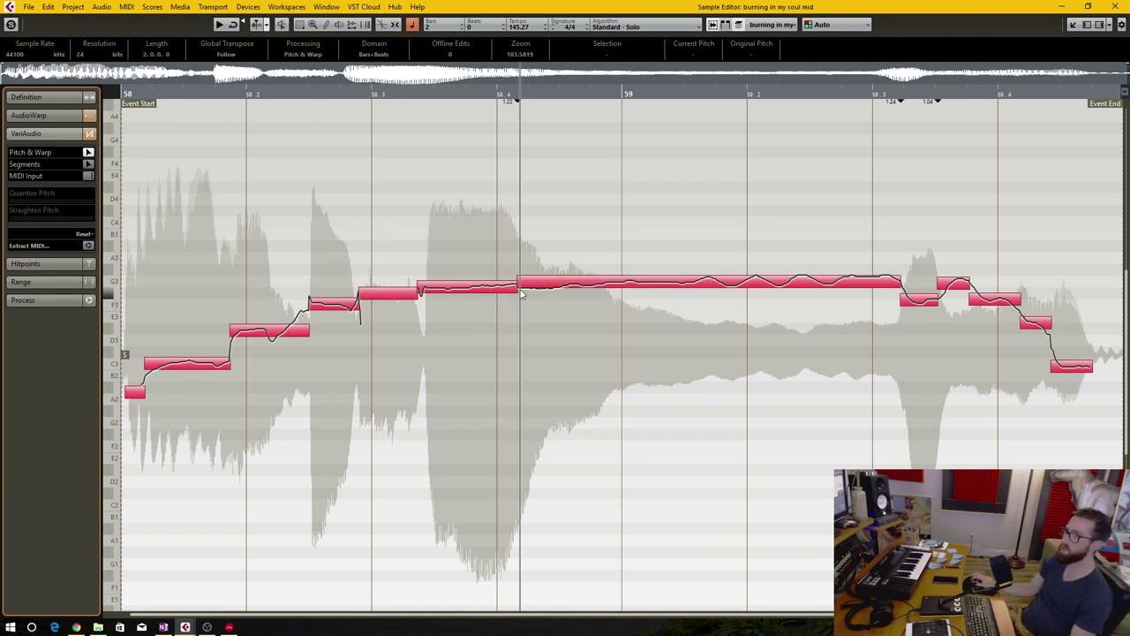
click(461, 287)
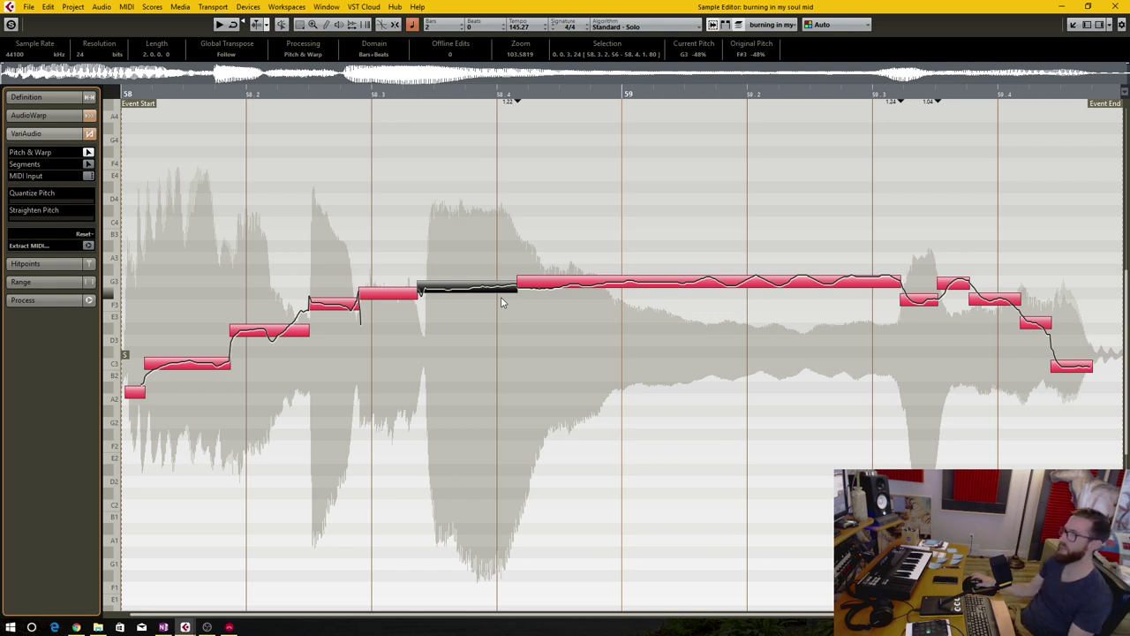
drag(613, 324, 454, 262)
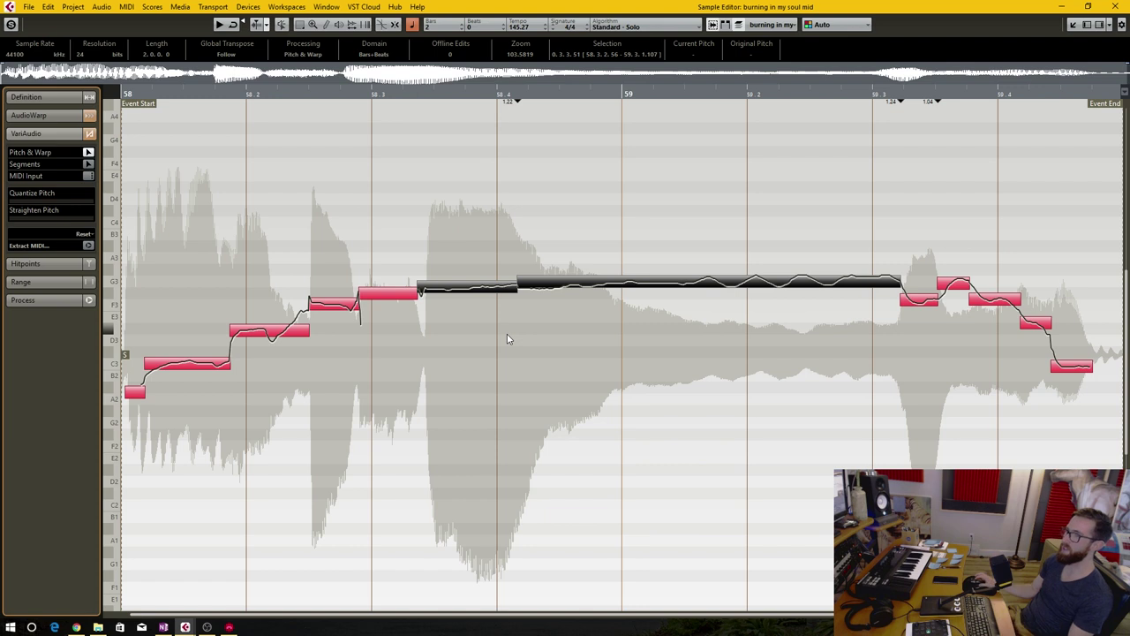
click(507, 338)
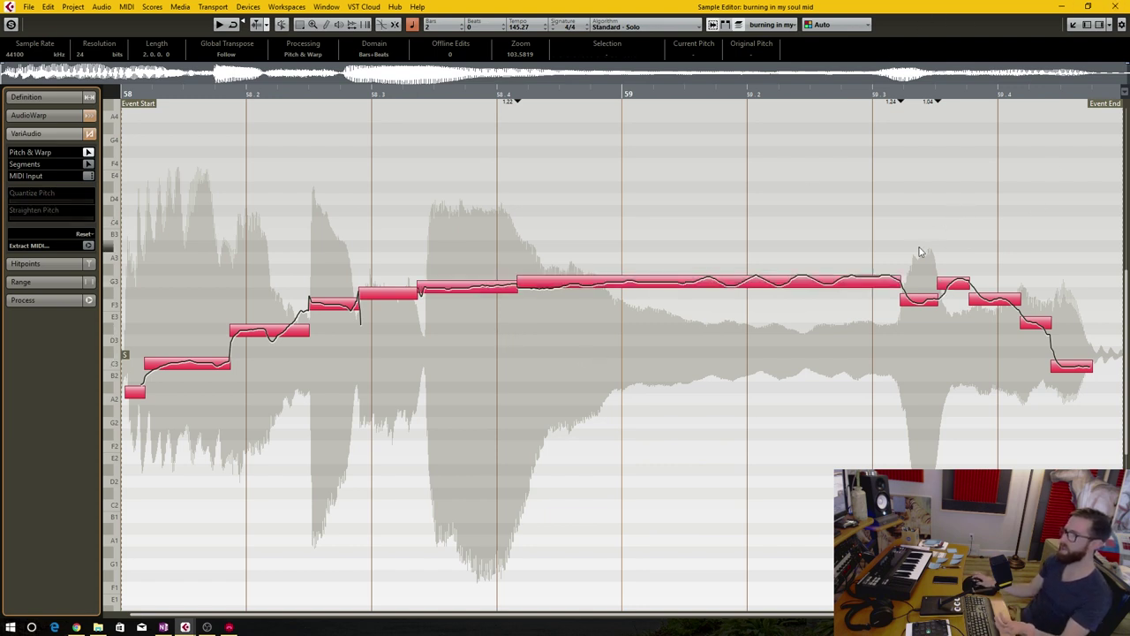
click(1115, 6)
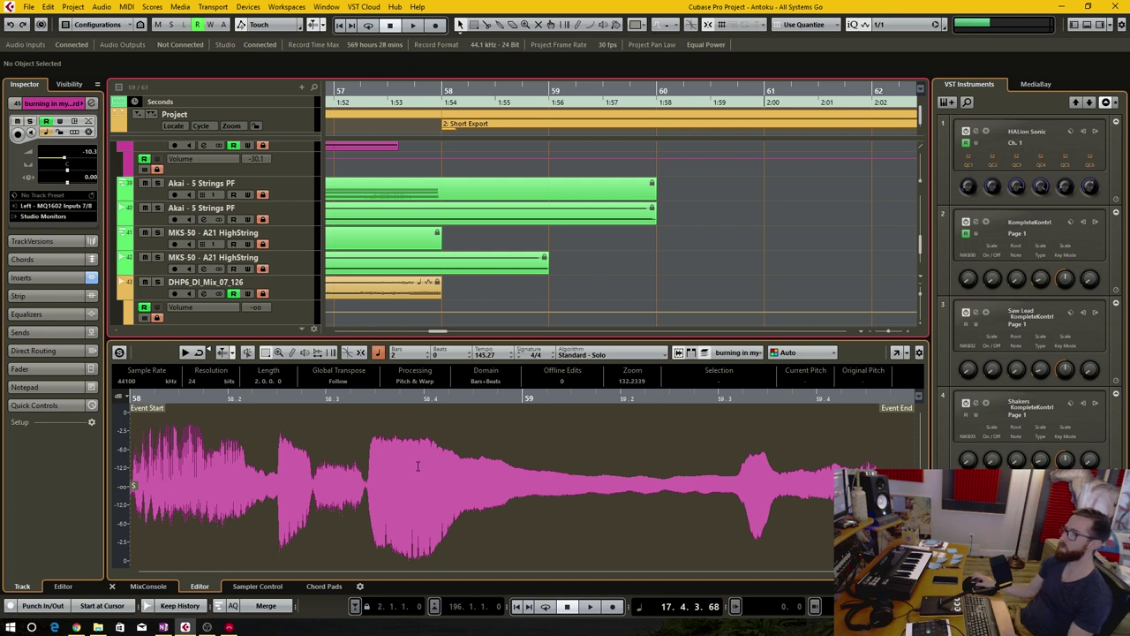
- Add a sampler track below "burning in my soul hard" and load the "burning in my soul mid" event into its Sampler Control
scroll(549, 267, down, 3)
scroll(549, 268, down, 2)
right_click(284, 279)
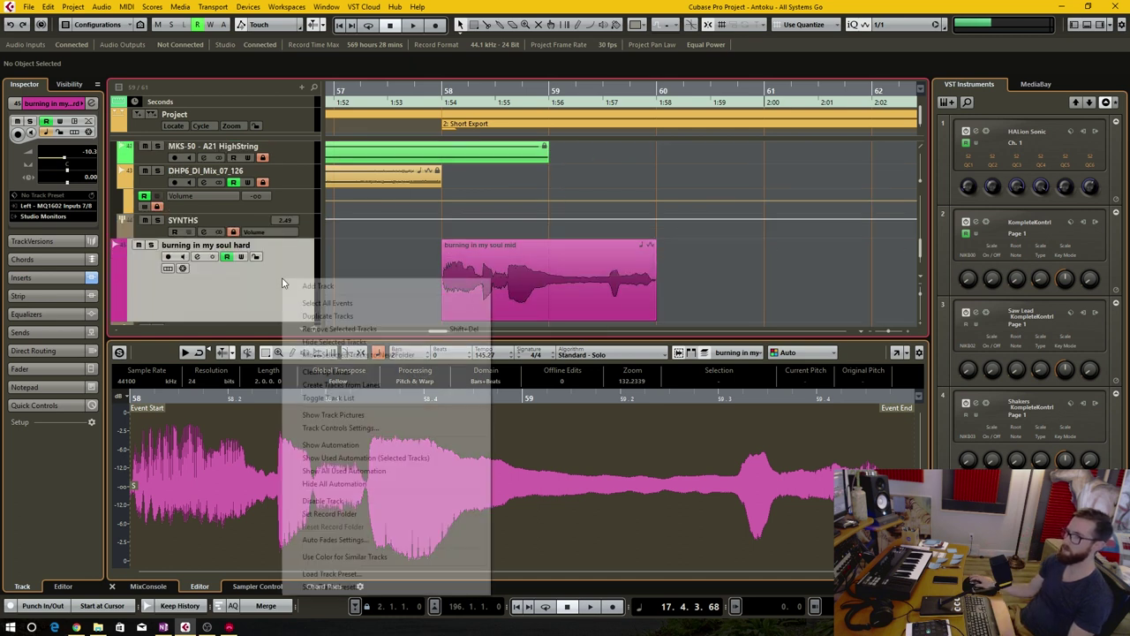
mouse_move(343, 288)
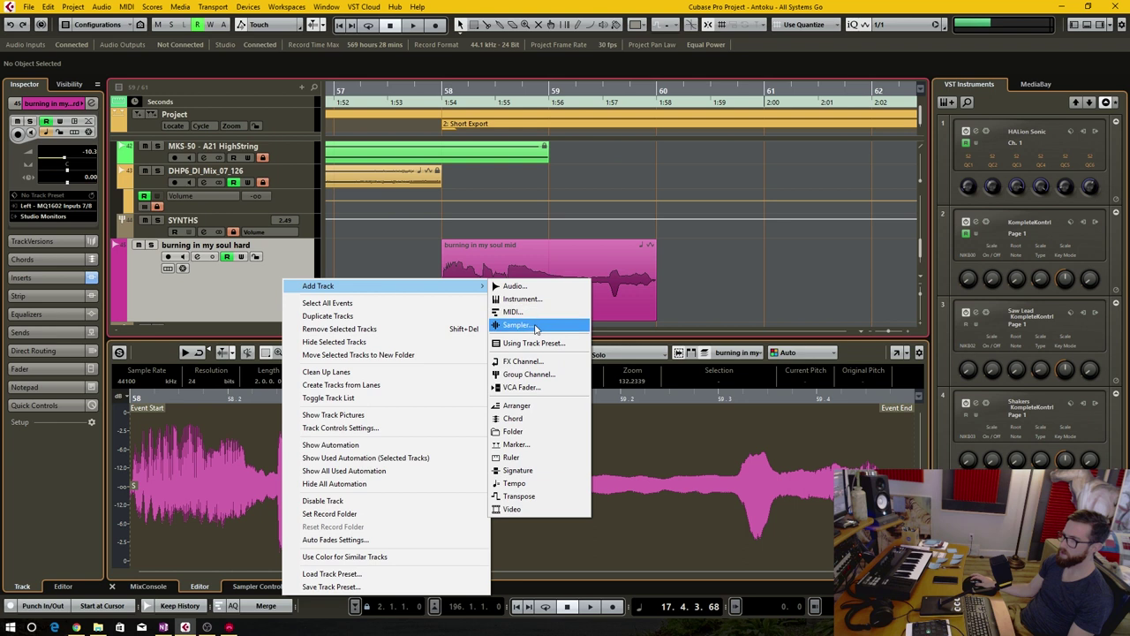
click(519, 324)
click(642, 330)
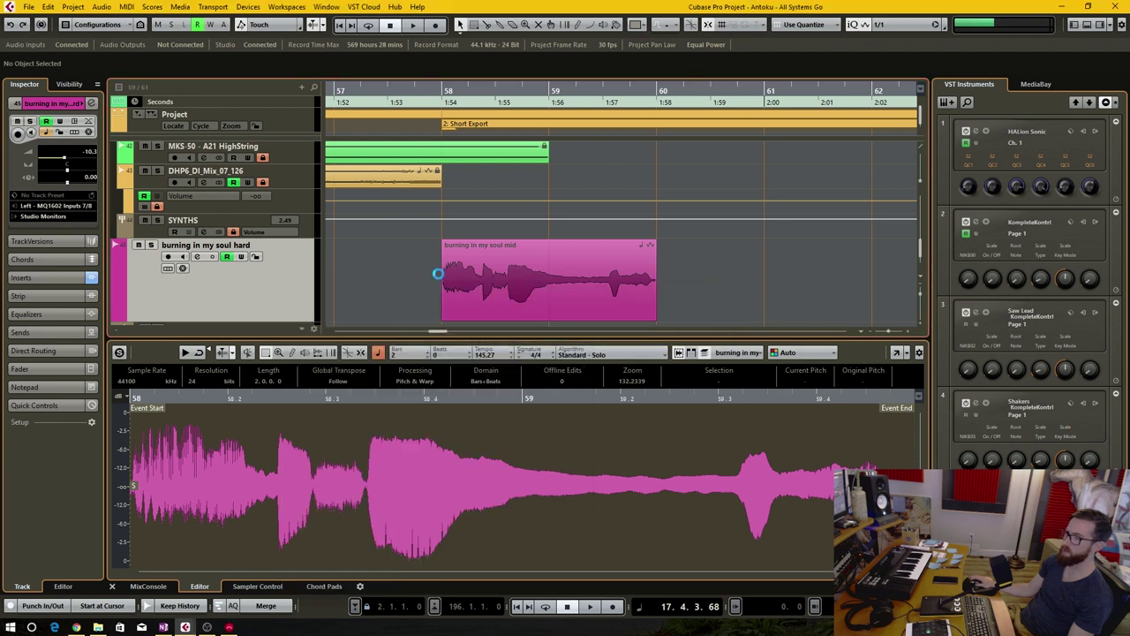
drag(567, 220, 574, 455)
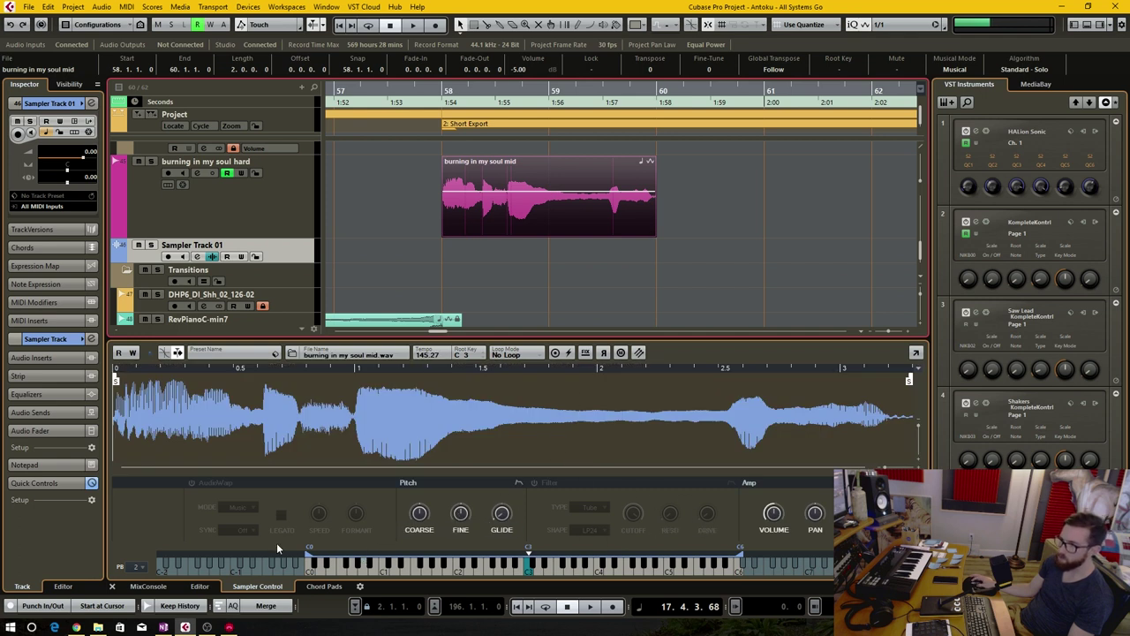
- Turn on AudioWarp for the sampler track and inspect its Speed and Formant controls
click(191, 483)
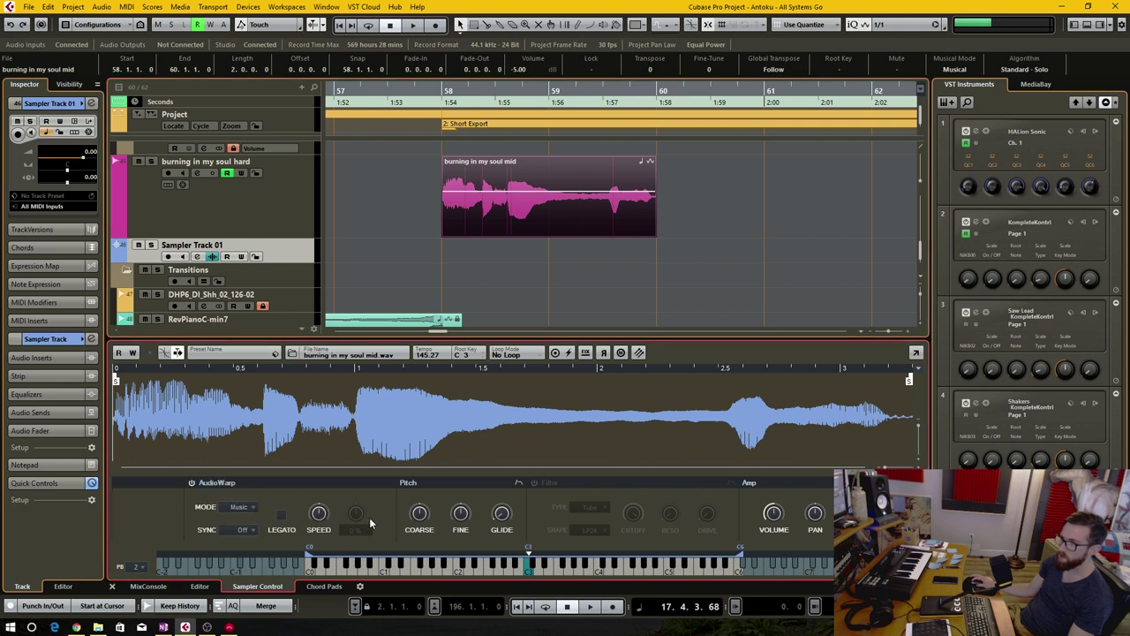
mouse_move(315, 518)
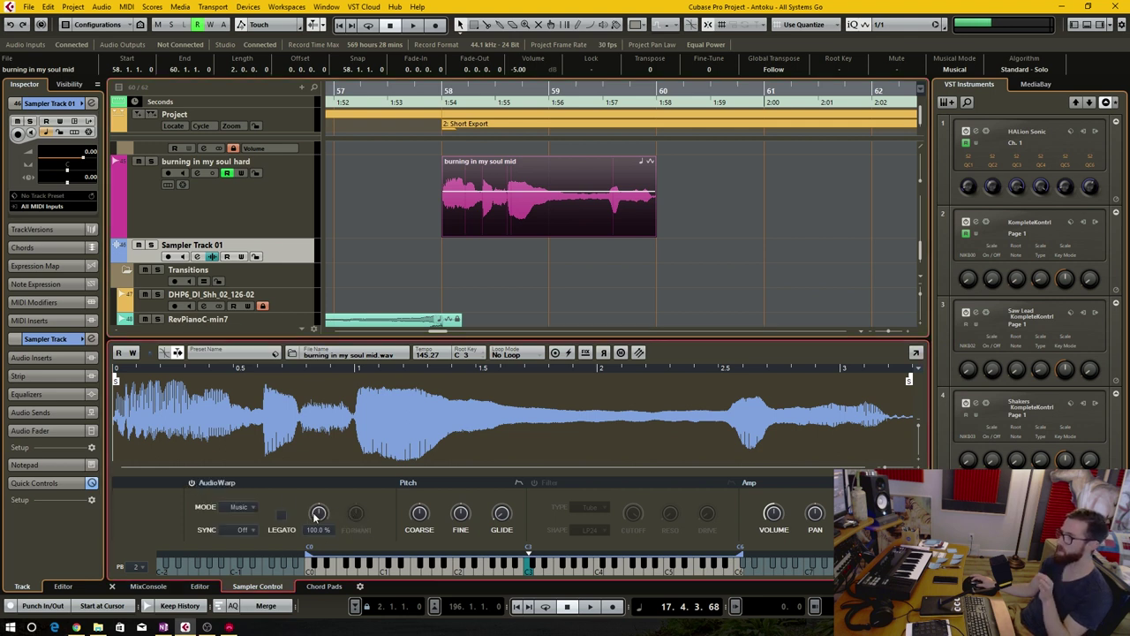
mouse_move(353, 517)
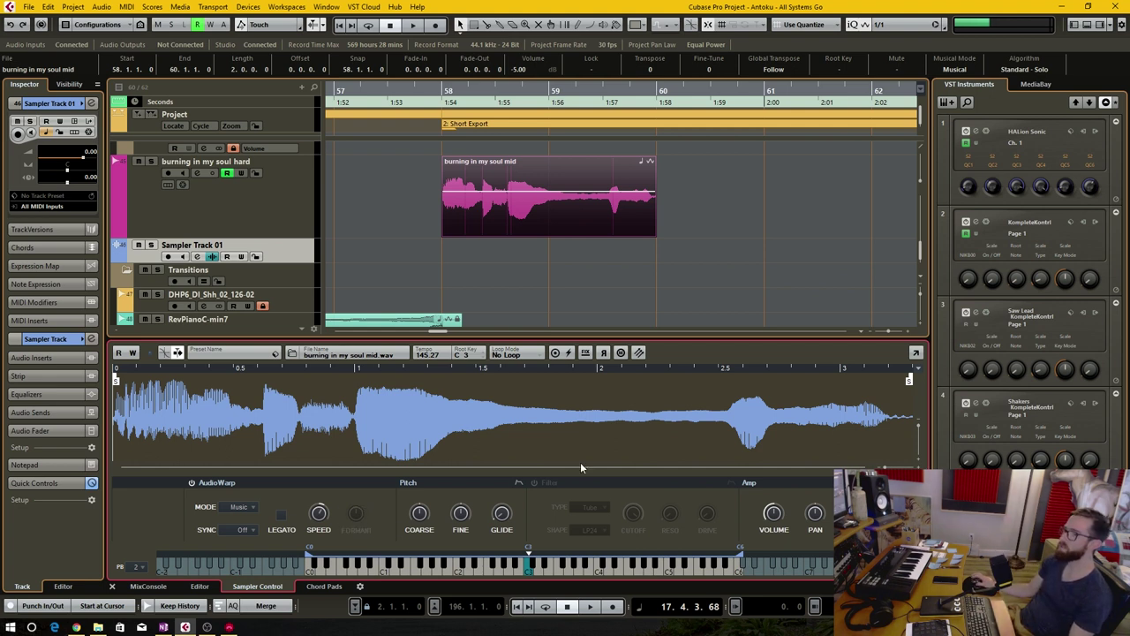
click(684, 203)
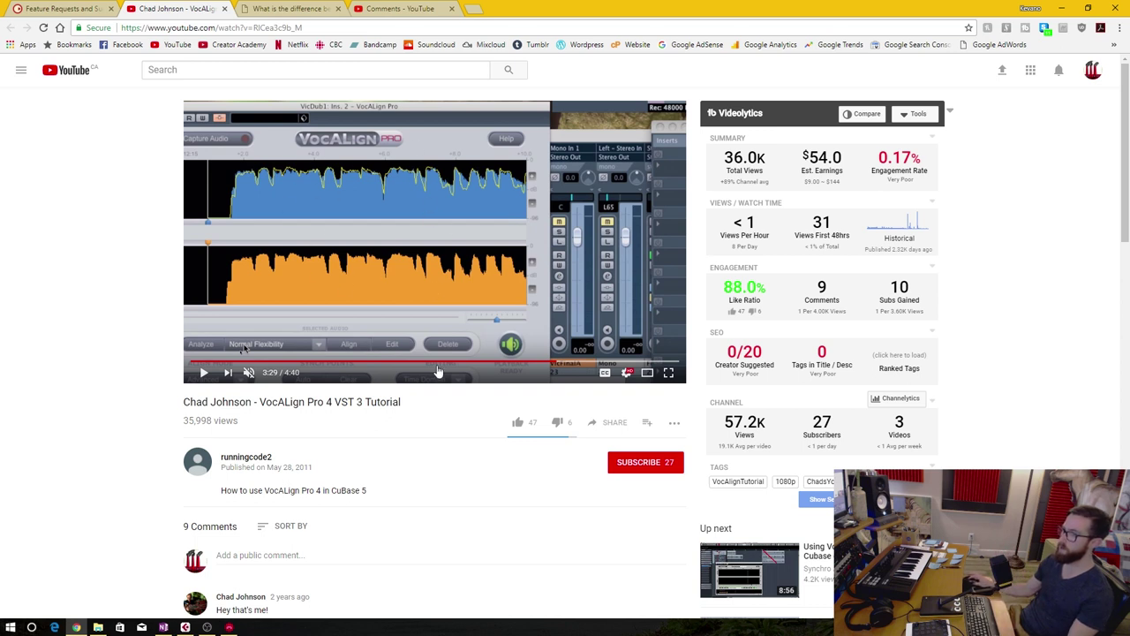
- In the Chrome browser, skim the VocALign Pro 4 VST 3 tutorial on YouTube and view it full screen from about 3:00
click(344, 363)
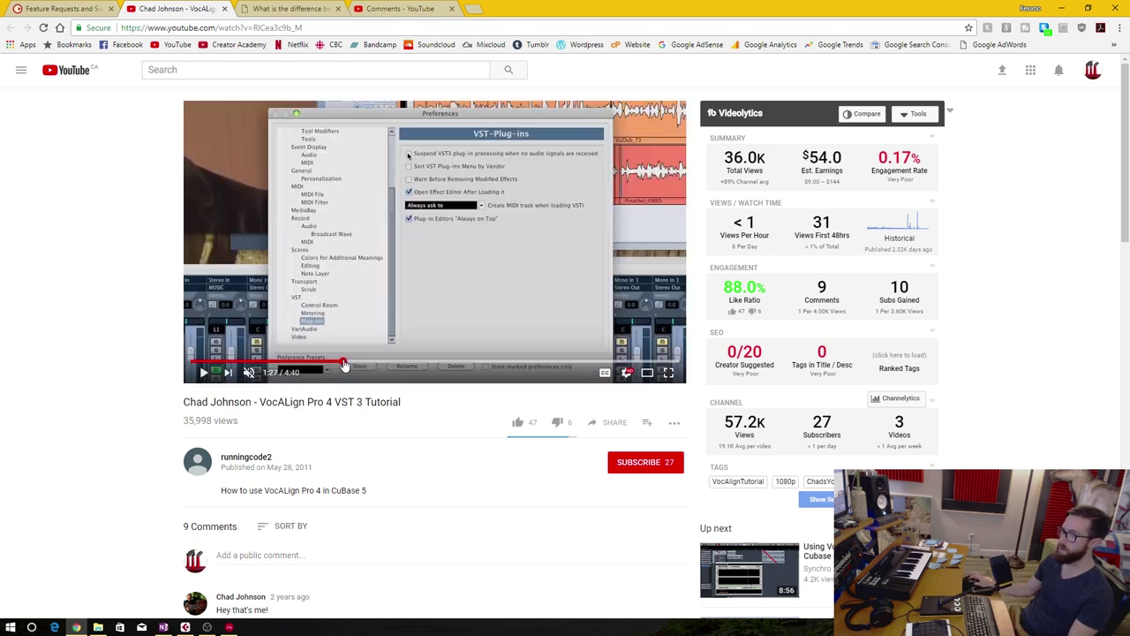
click(277, 363)
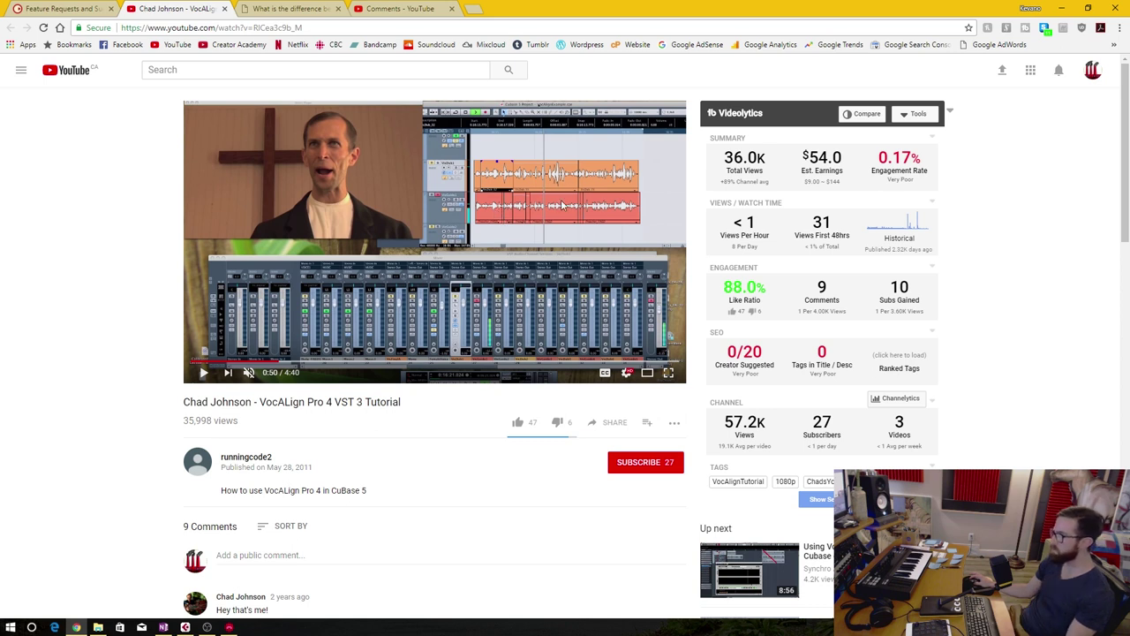
click(541, 361)
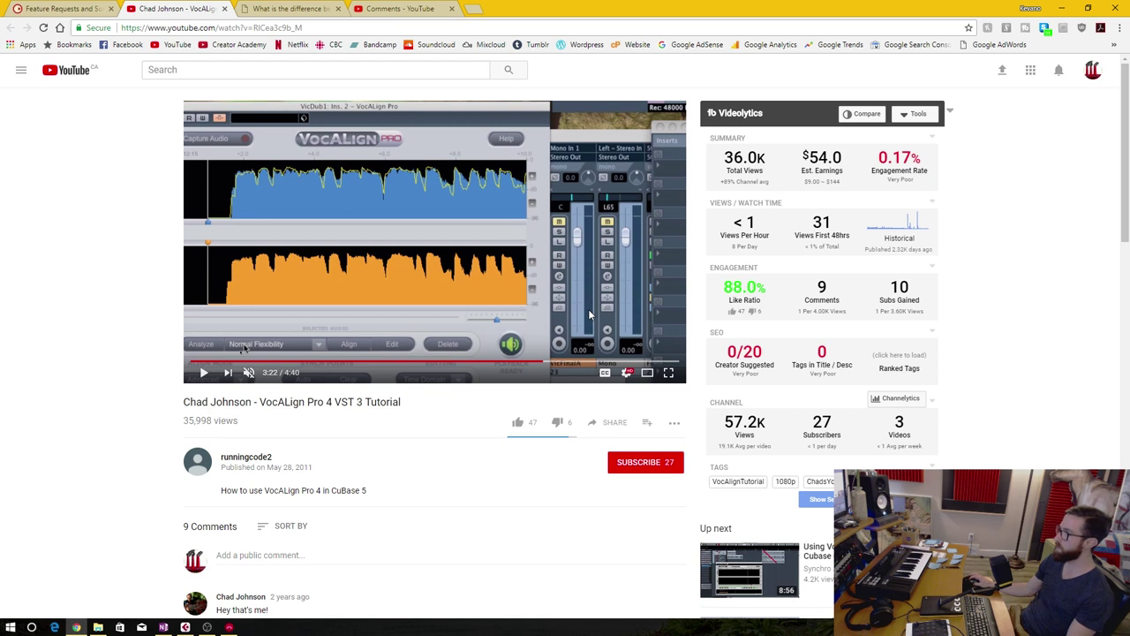
drag(438, 362, 406, 363)
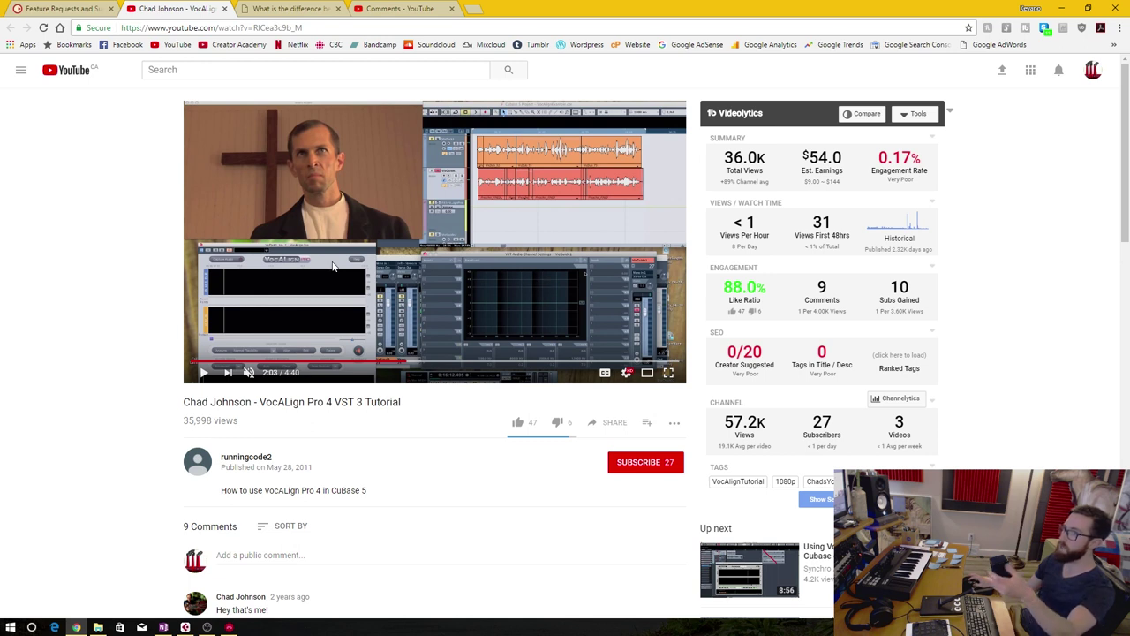
click(460, 362)
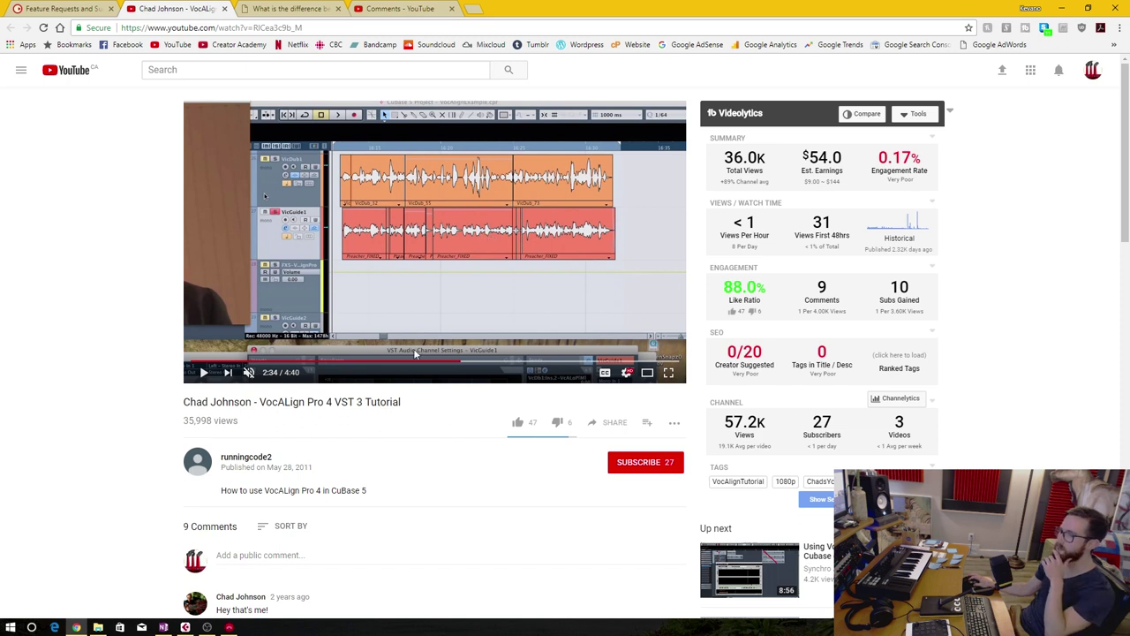
click(509, 360)
click(668, 372)
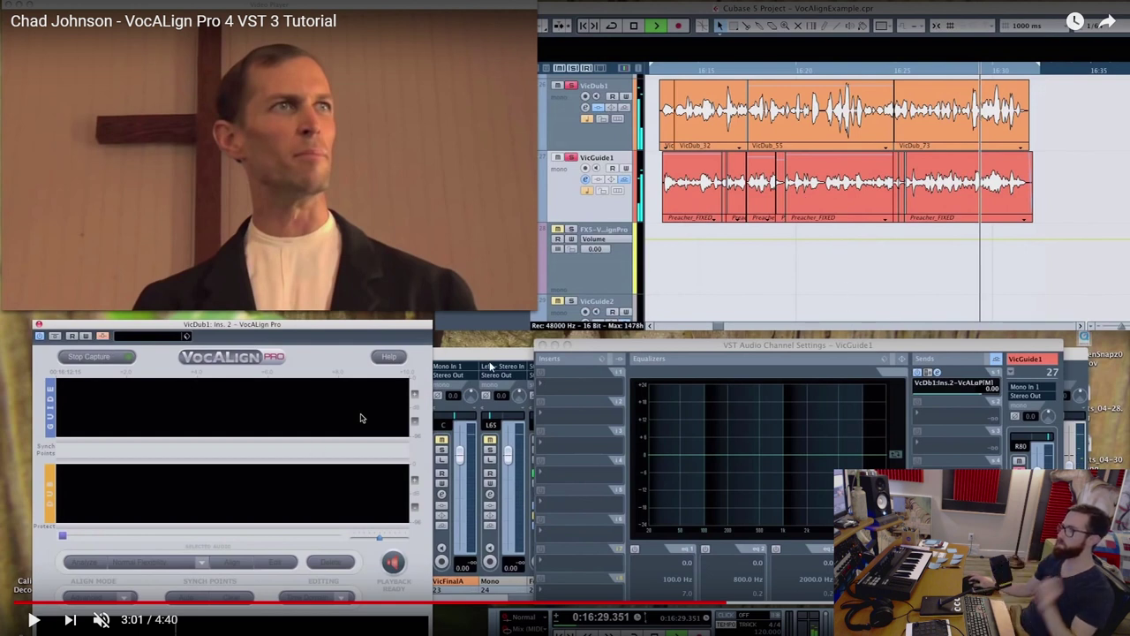
- Leave the full-screen video and read the Avid Knowledge Base article on the difference between the OMF and AAF formats
key(Escape)
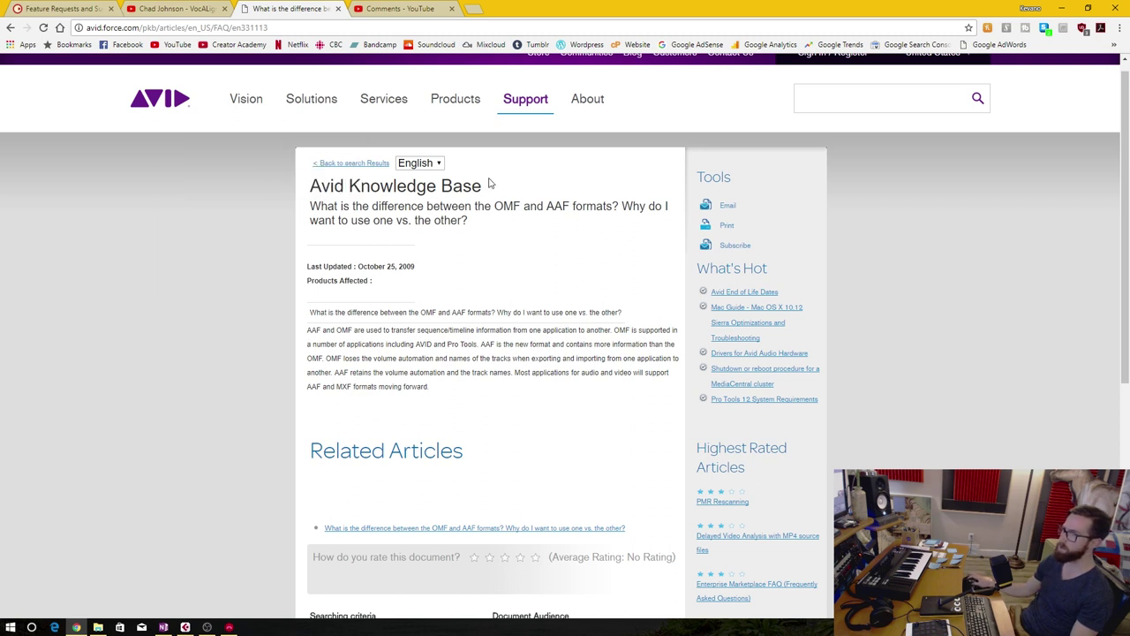
drag(315, 329, 525, 394)
click(517, 401)
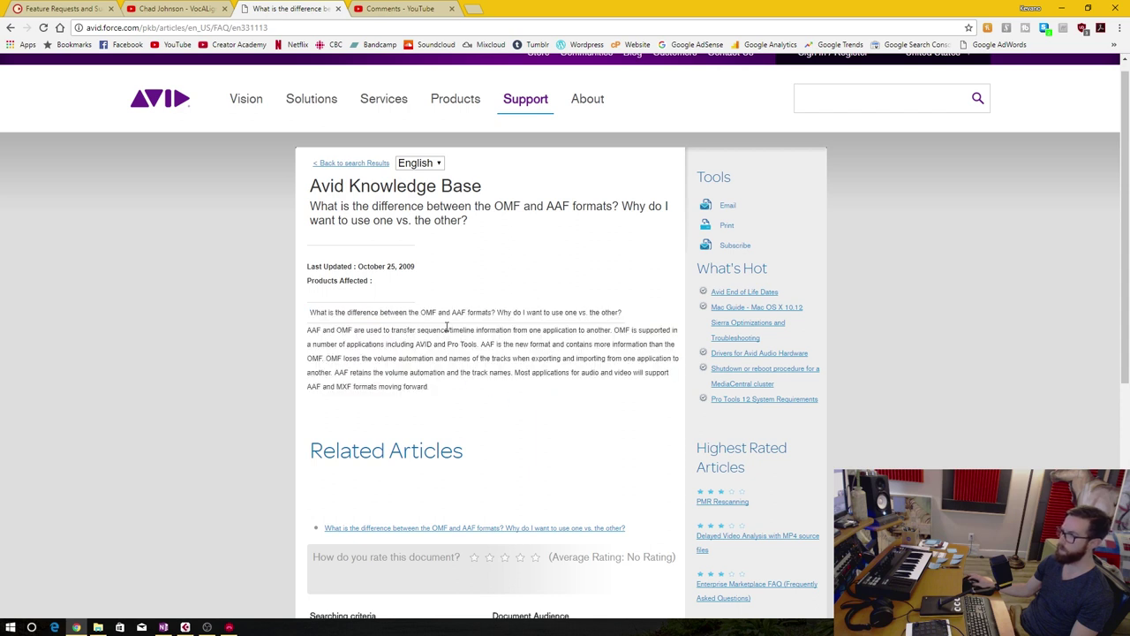
scroll(474, 359, down, 1)
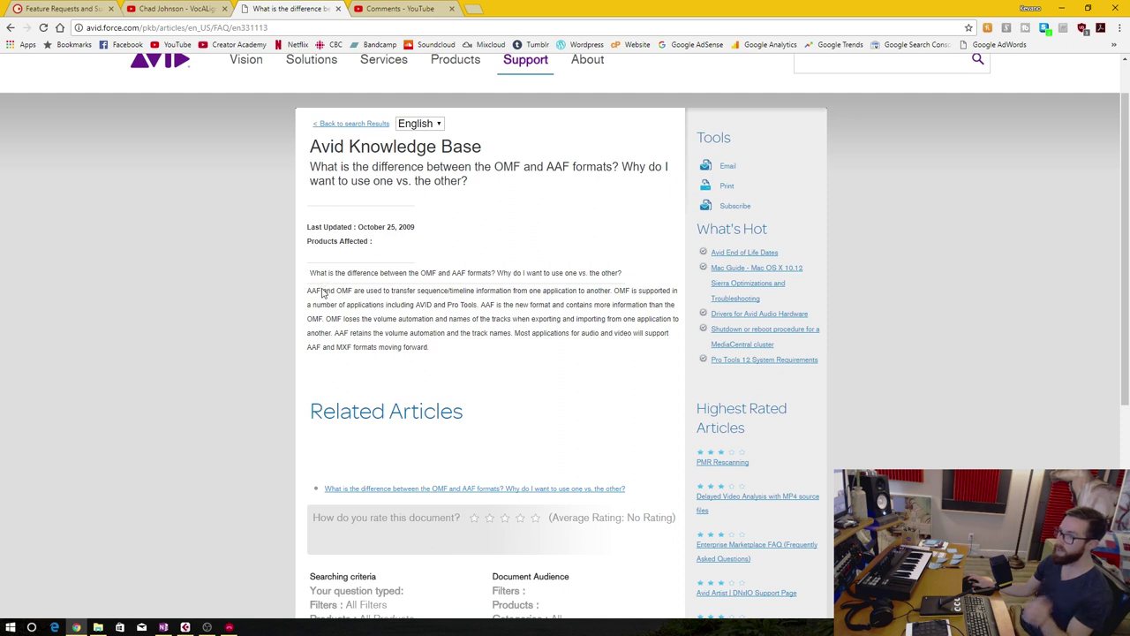
drag(337, 290, 361, 293)
click(392, 296)
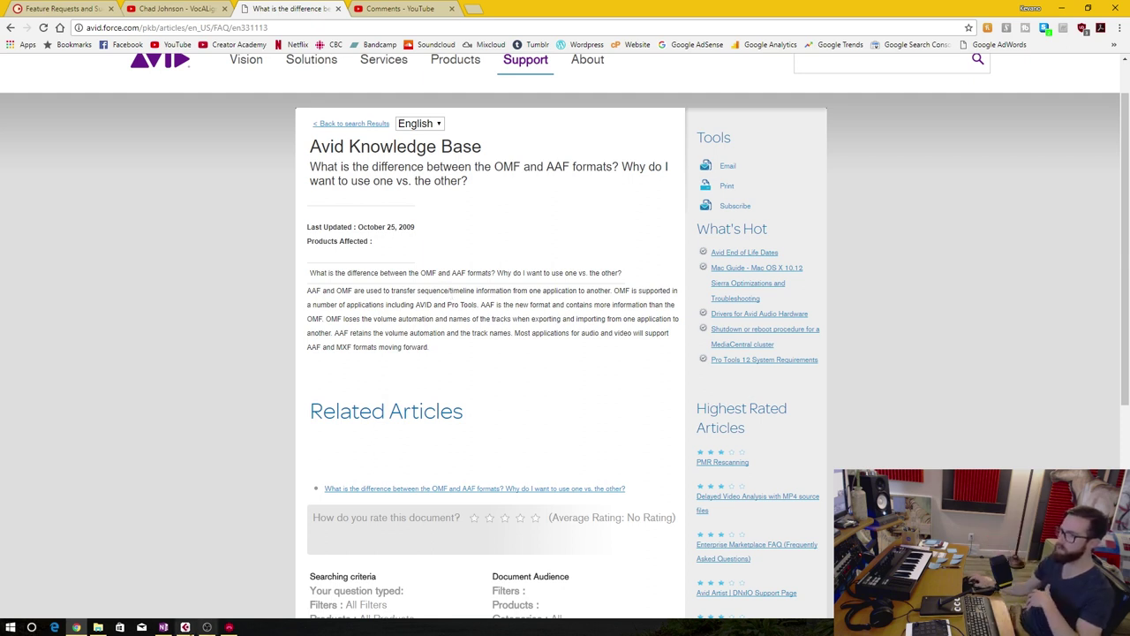
- Switch to Cubase and check the project's export formats, including OMF, without exporting anything
click(187, 626)
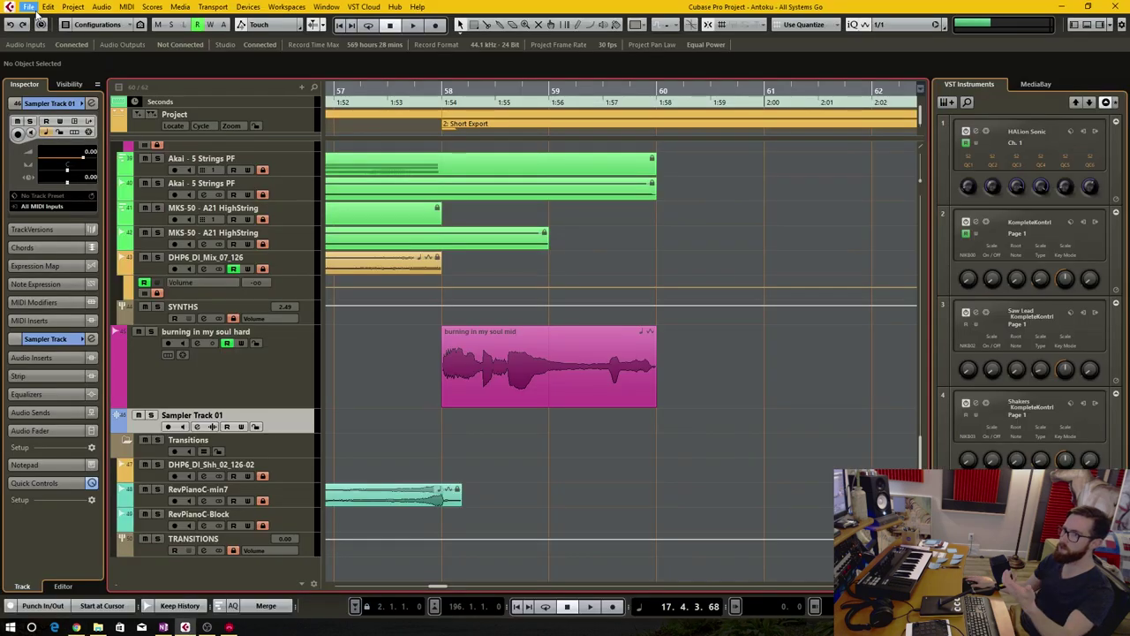
click(28, 6)
mouse_move(77, 190)
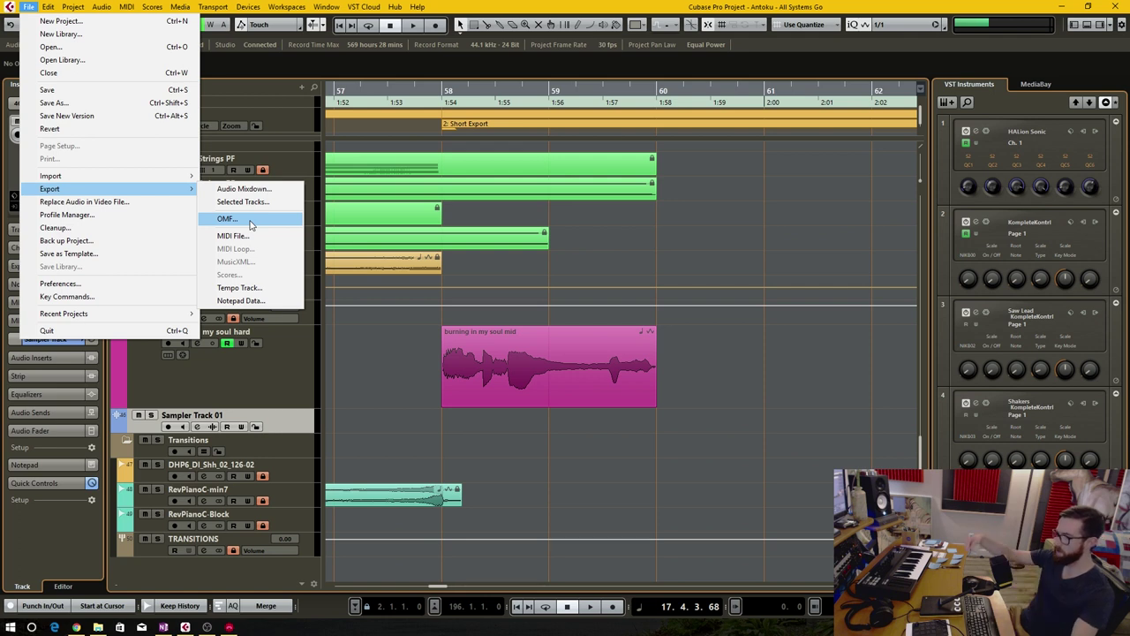
click(481, 432)
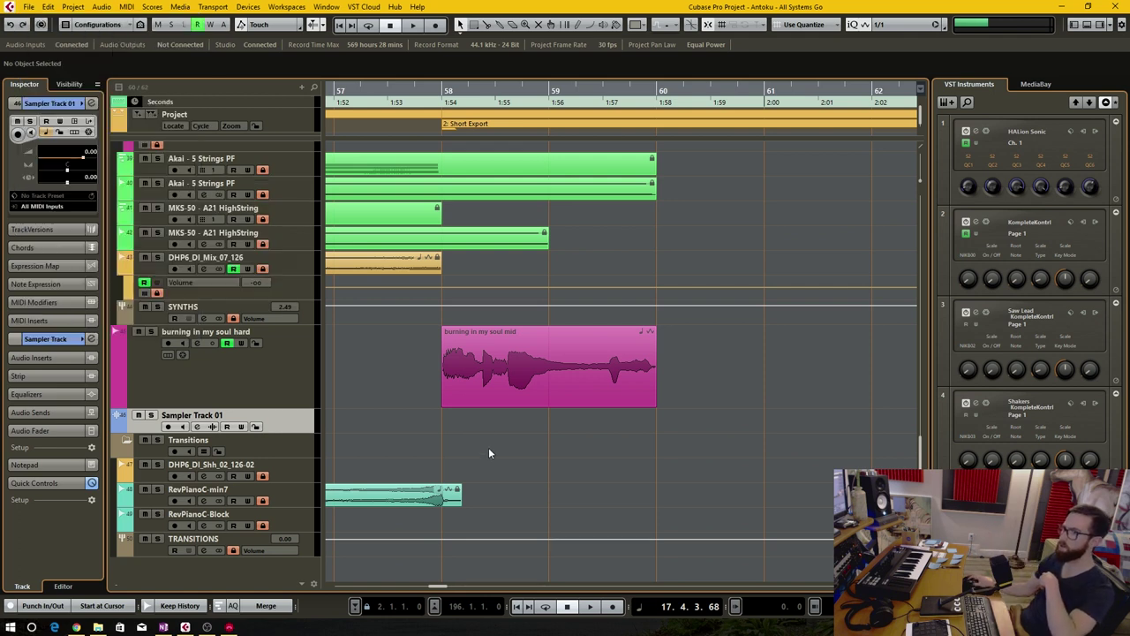
- View the arrangement from the "burning in my soul mid" event out to the whole song
scroll(446, 376, down, 3)
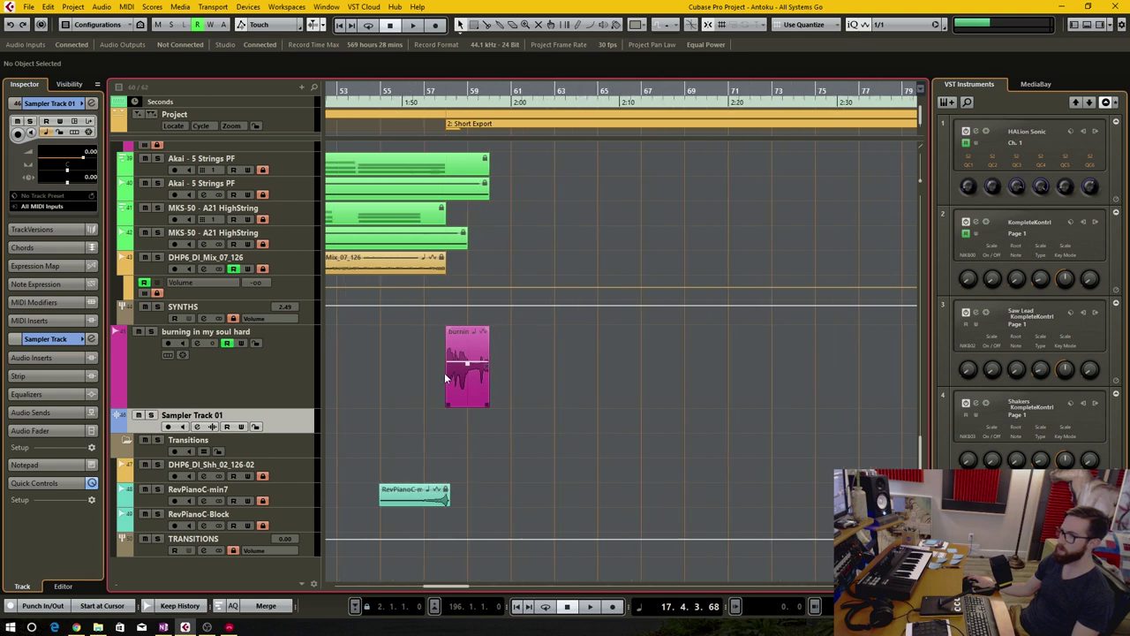
scroll(565, 392, down, 2)
click(611, 380)
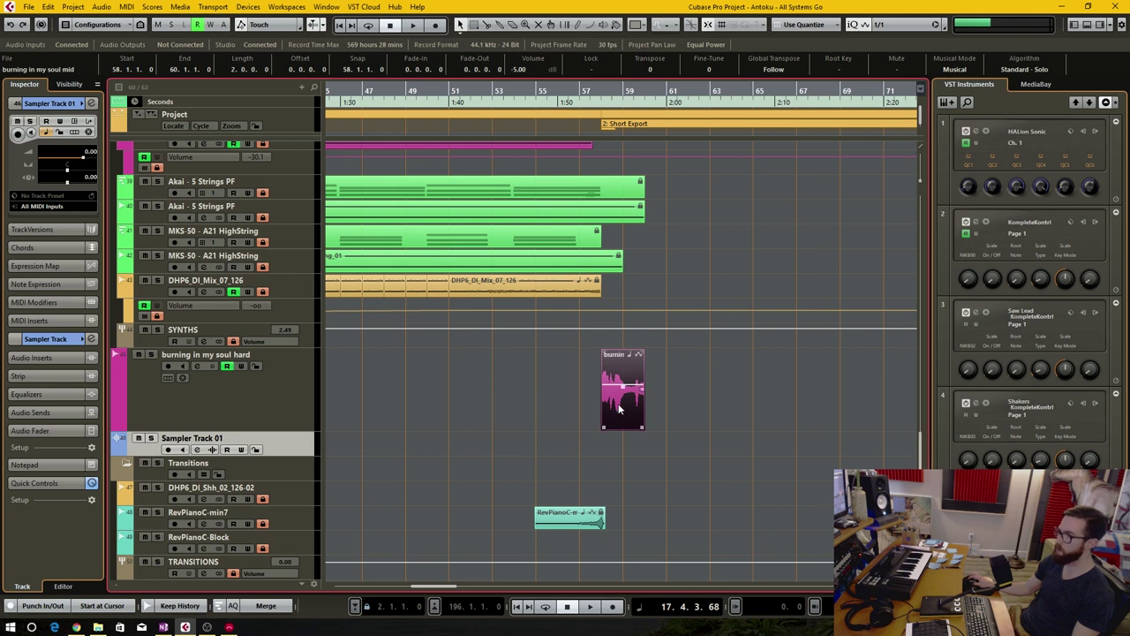
scroll(577, 408, down, 4)
click(577, 410)
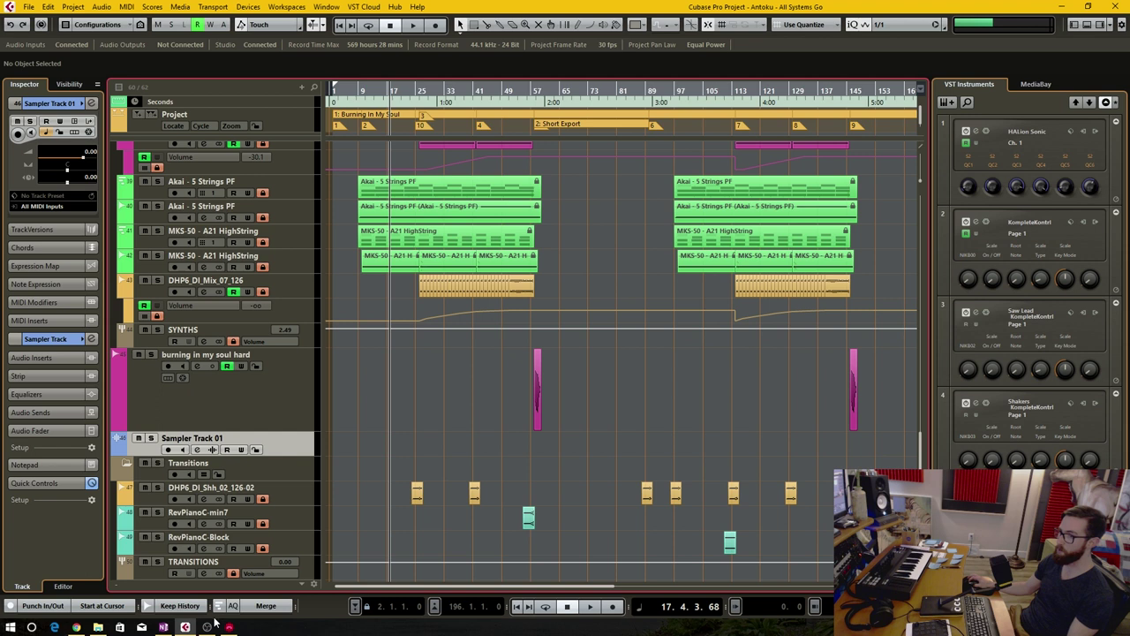
- Return to the Avid article in Chrome and review its passages on timeline transfer, volume automation and track names in AAF and OMF
click(76, 627)
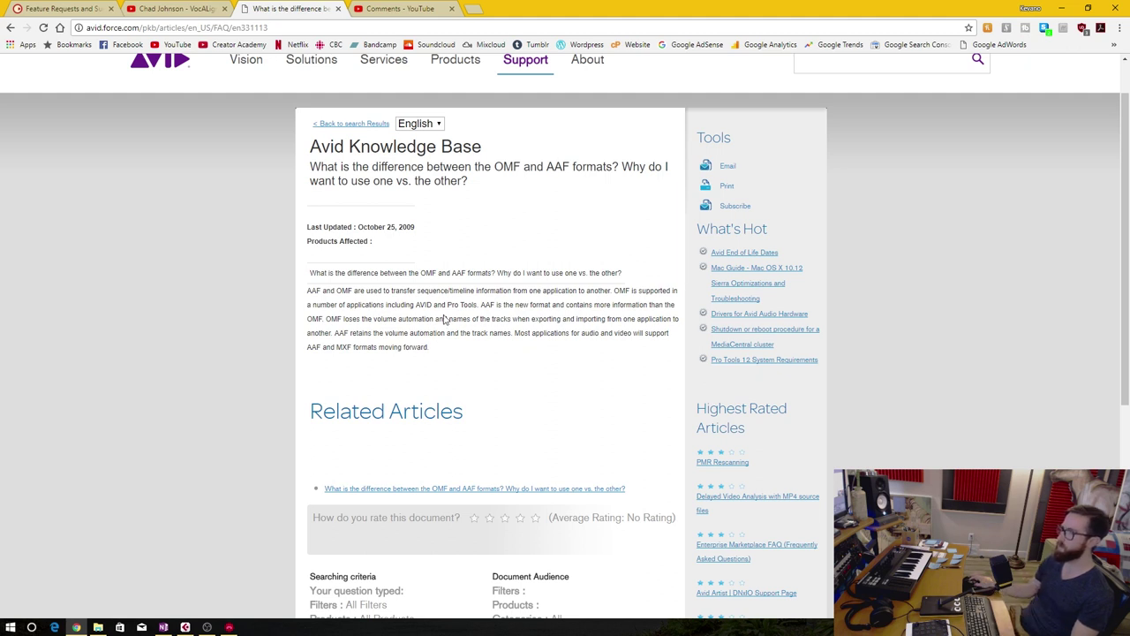
drag(416, 290, 450, 289)
click(491, 306)
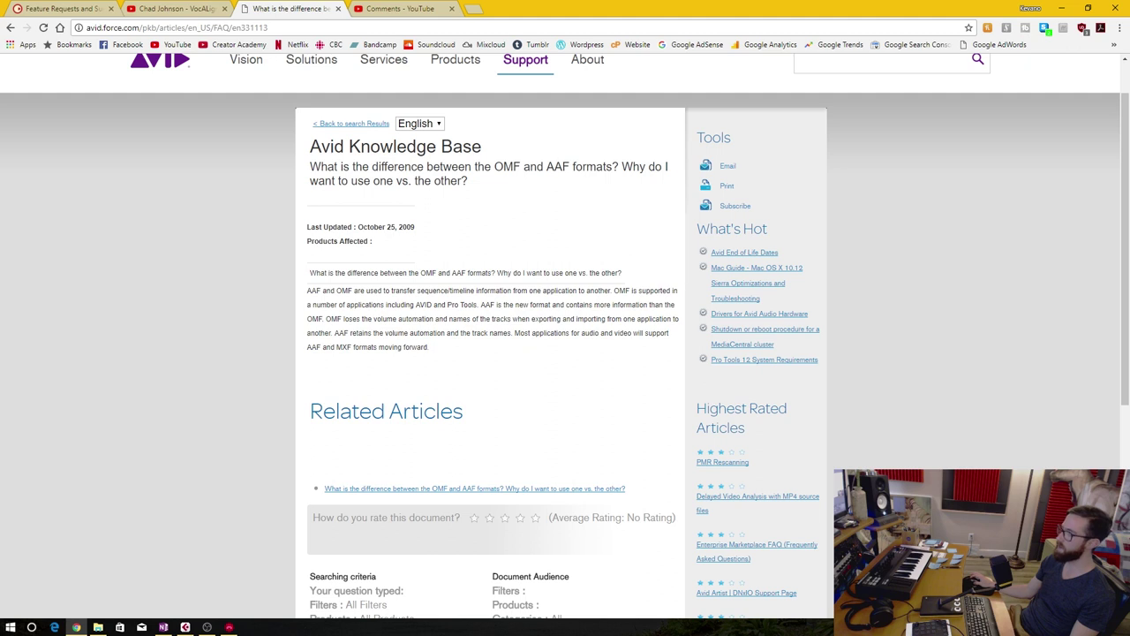
drag(308, 291, 335, 290)
click(420, 316)
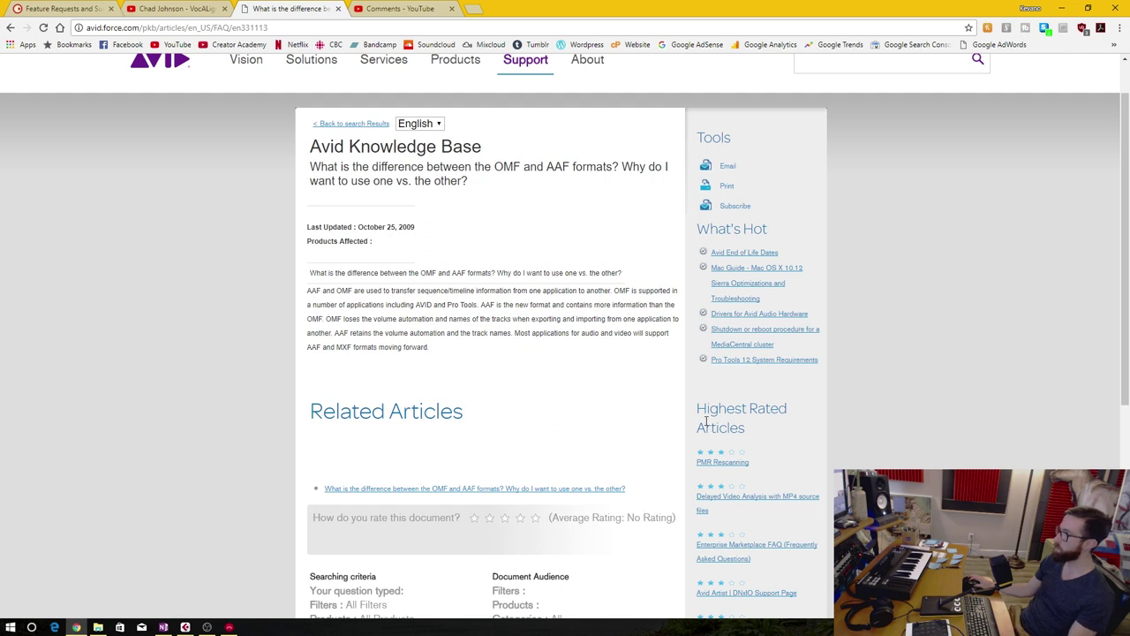
drag(470, 346, 367, 294)
click(468, 345)
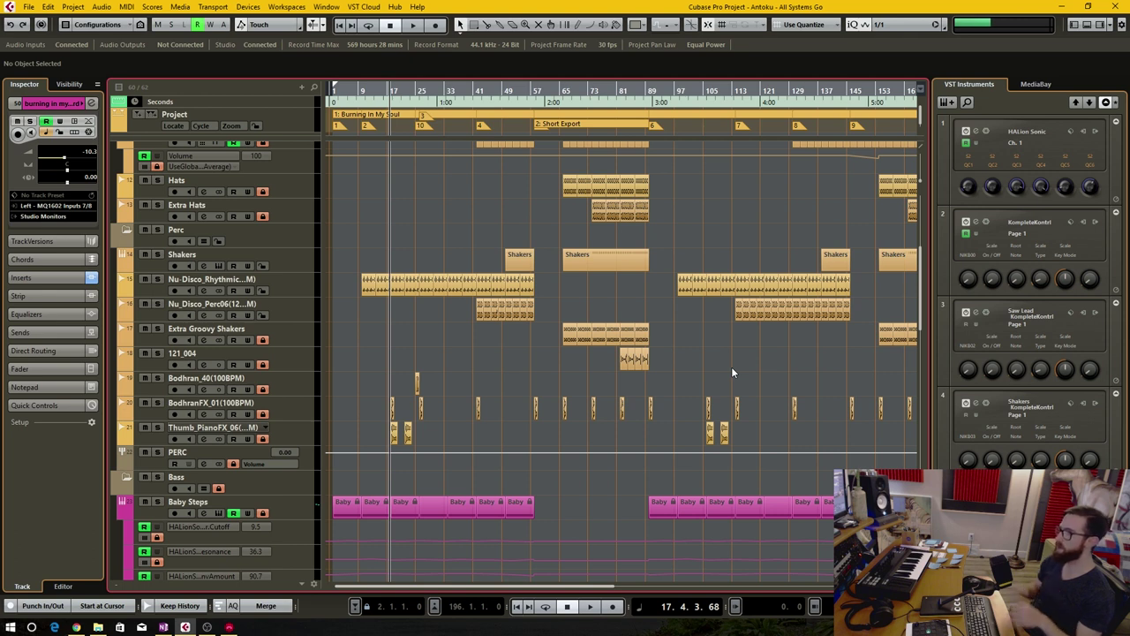
- In Chrome, skim the Steinberg forum's Feature Requests and Suggestions topics back to the start of the list, and return to Cubase
click(78, 625)
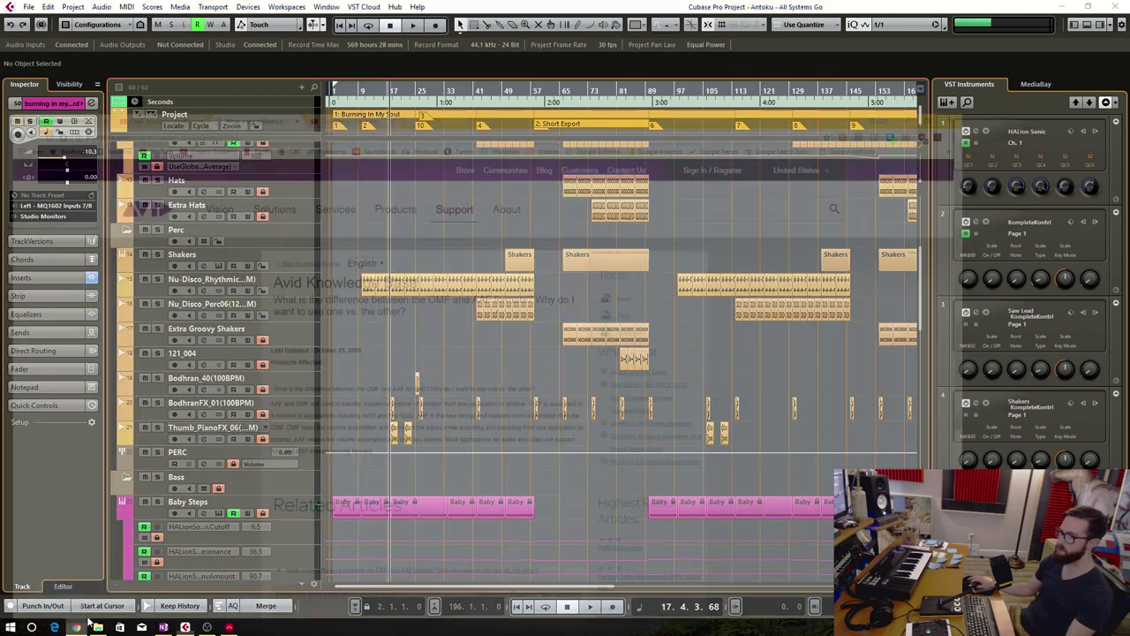
click(62, 8)
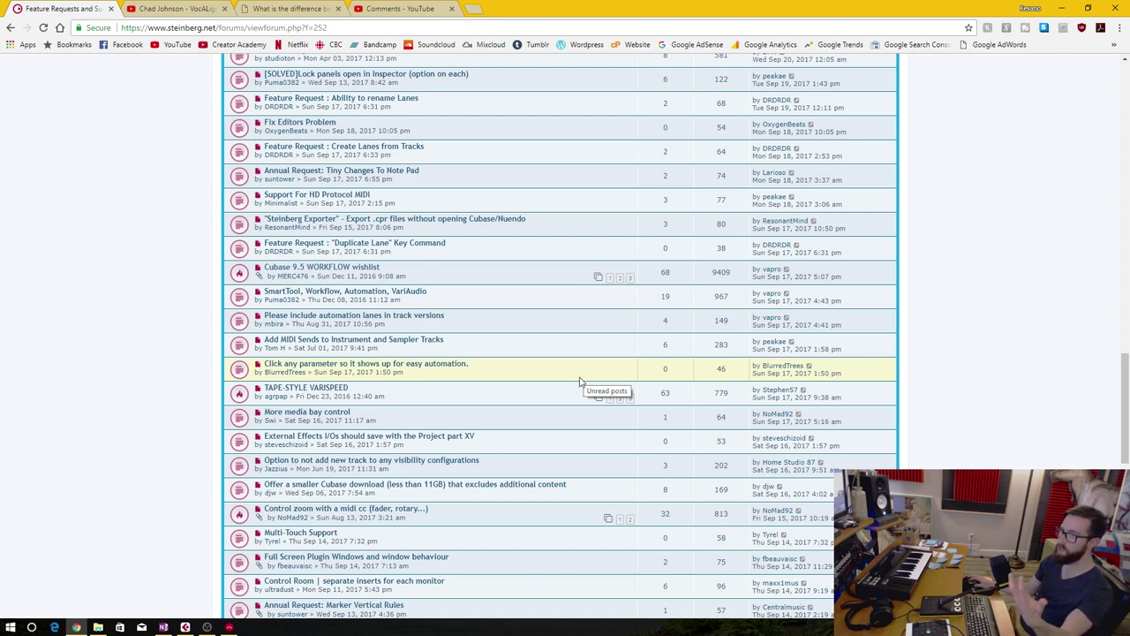
scroll(582, 378, up, 3)
scroll(582, 377, up, 4)
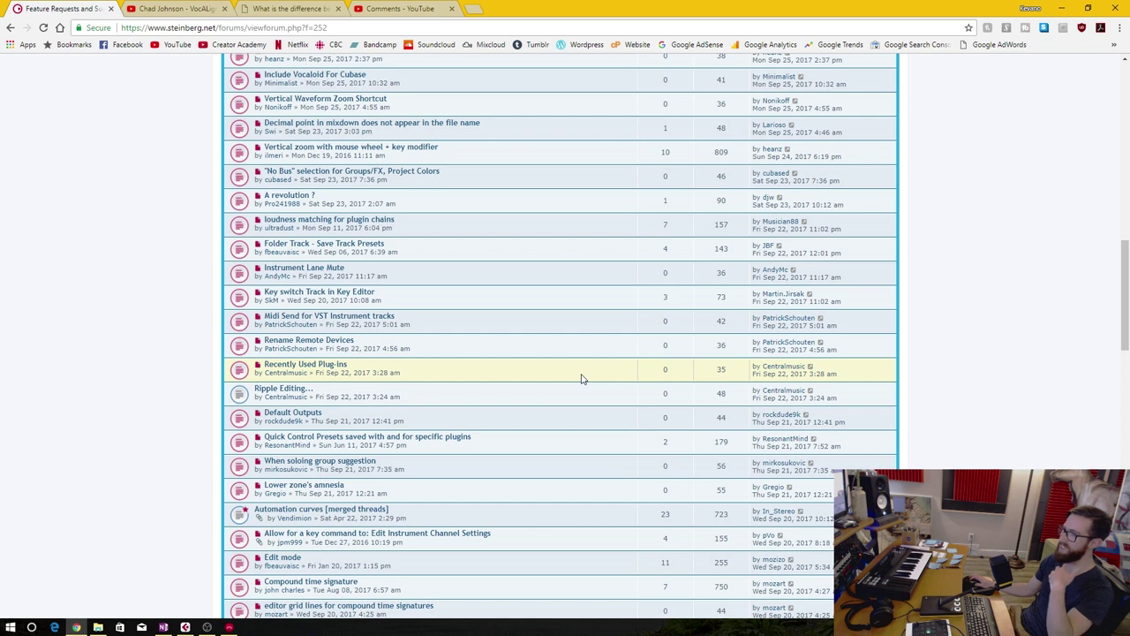
scroll(582, 378, up, 5)
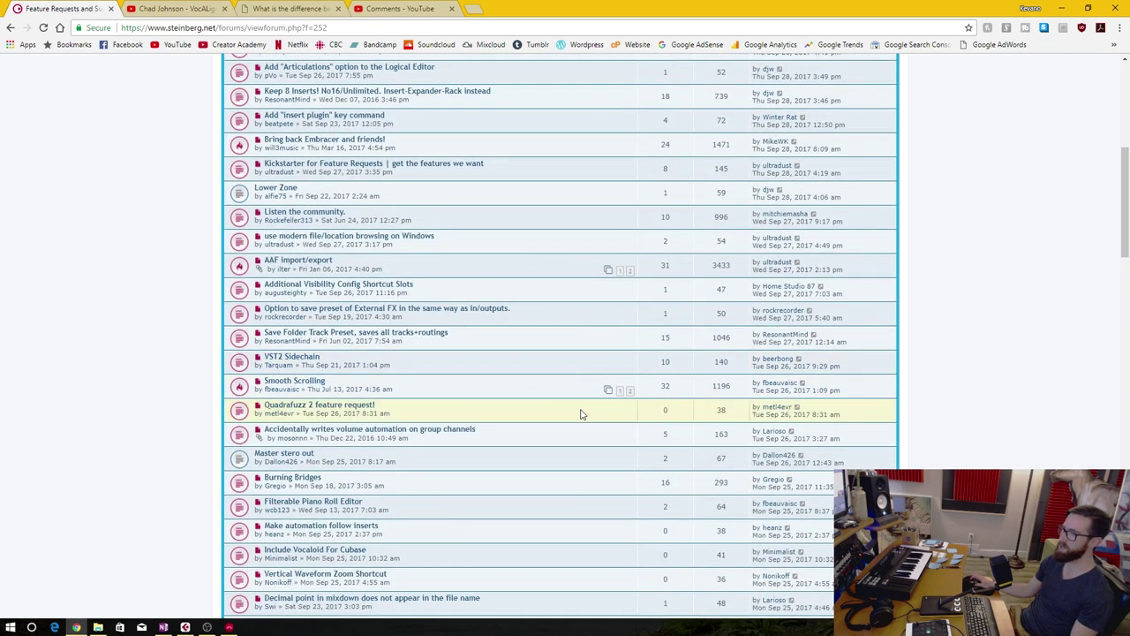
scroll(596, 459, up, 3)
scroll(600, 463, up, 2)
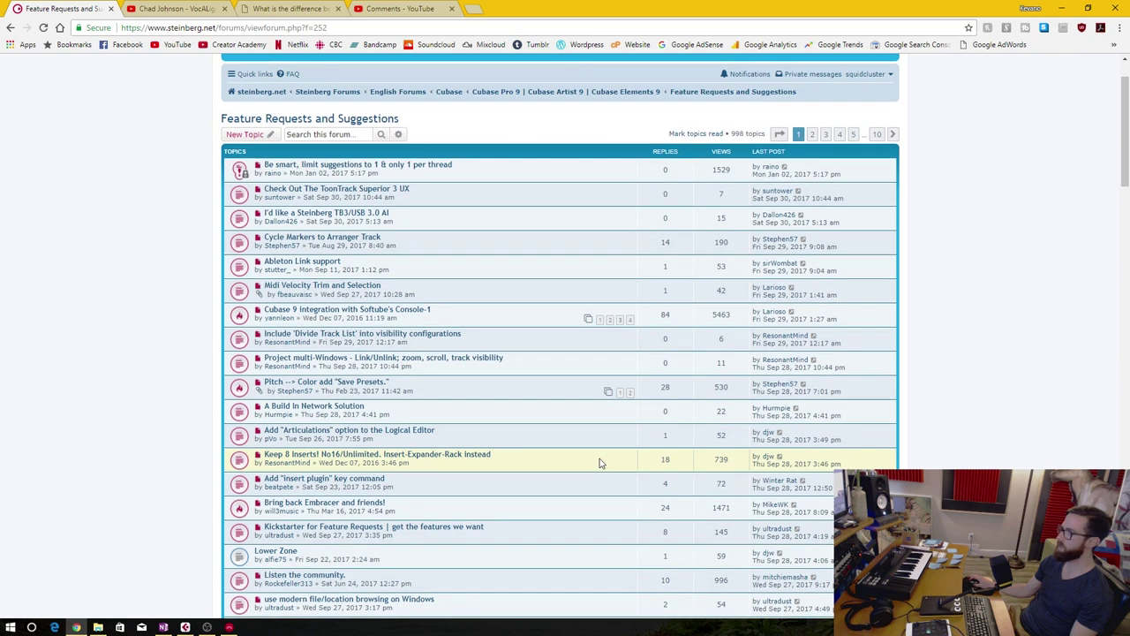
click(163, 627)
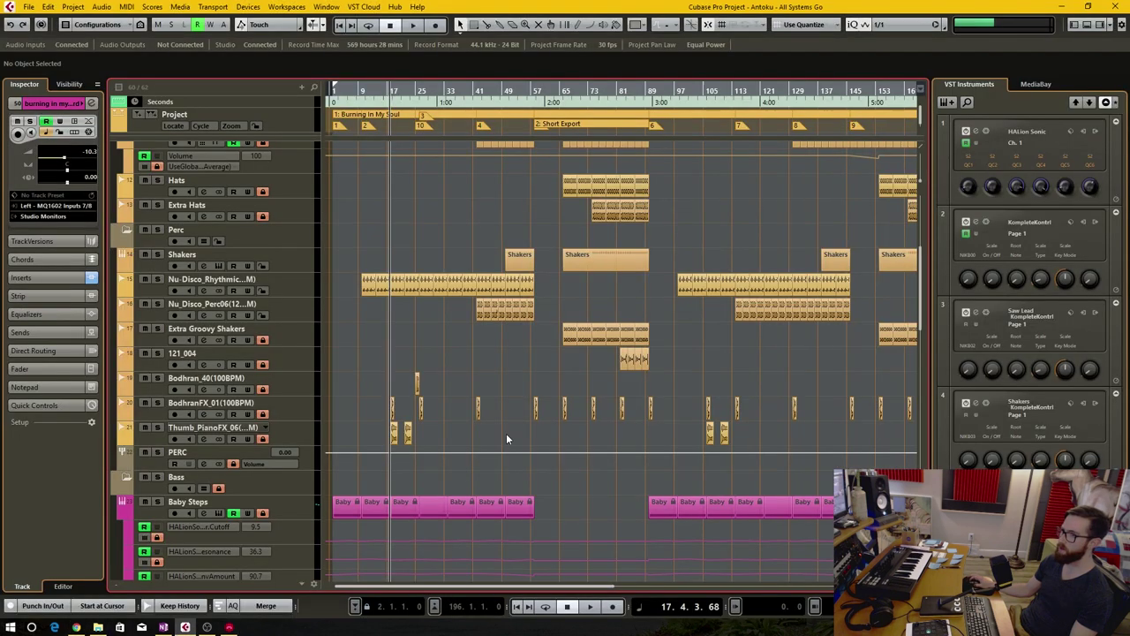